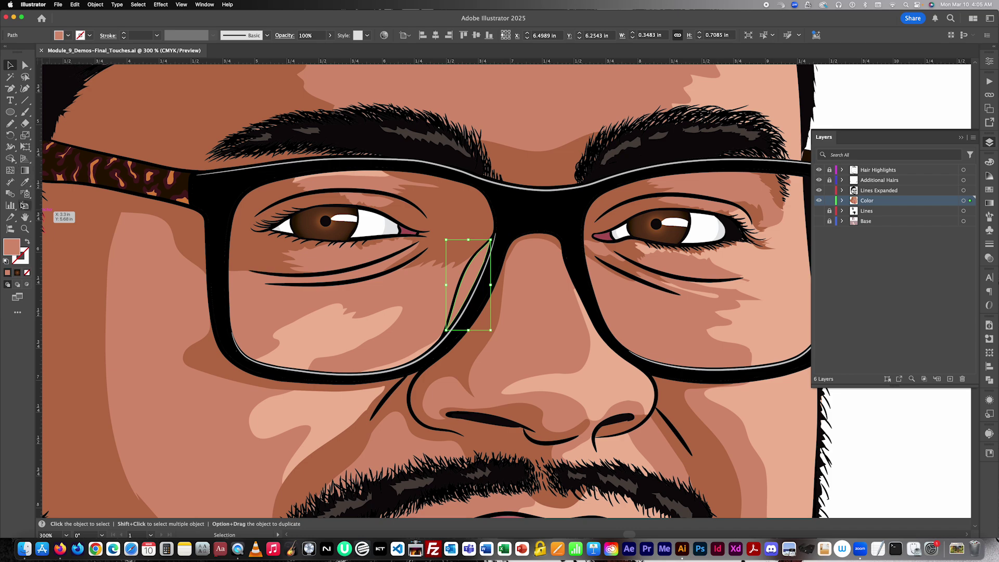
- Fill the selected sliver along the lens edge beside the nose with black sampled from the glasses frame, then deselect it
click(24, 182)
click(525, 230)
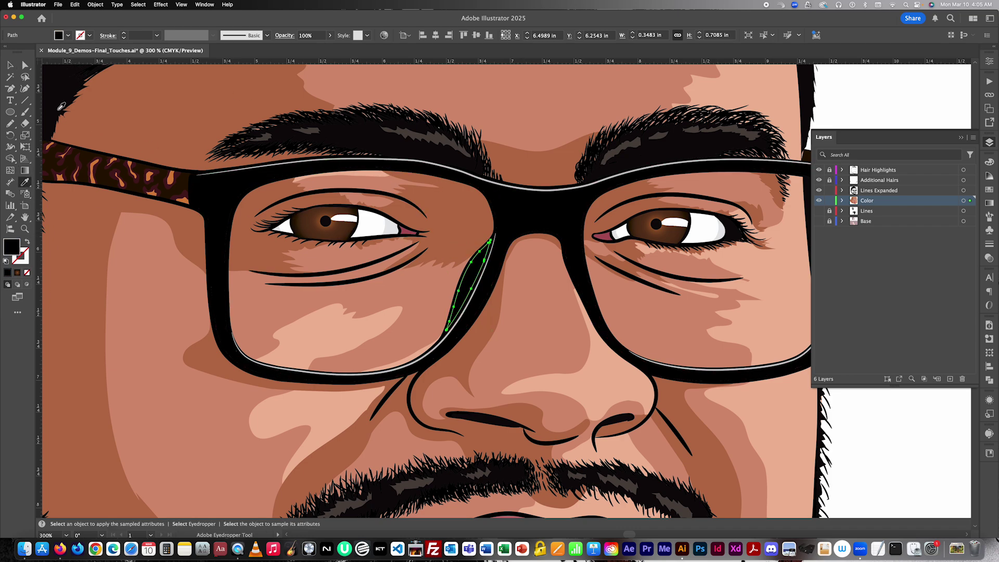
click(10, 65)
scroll(471, 285, down, 1)
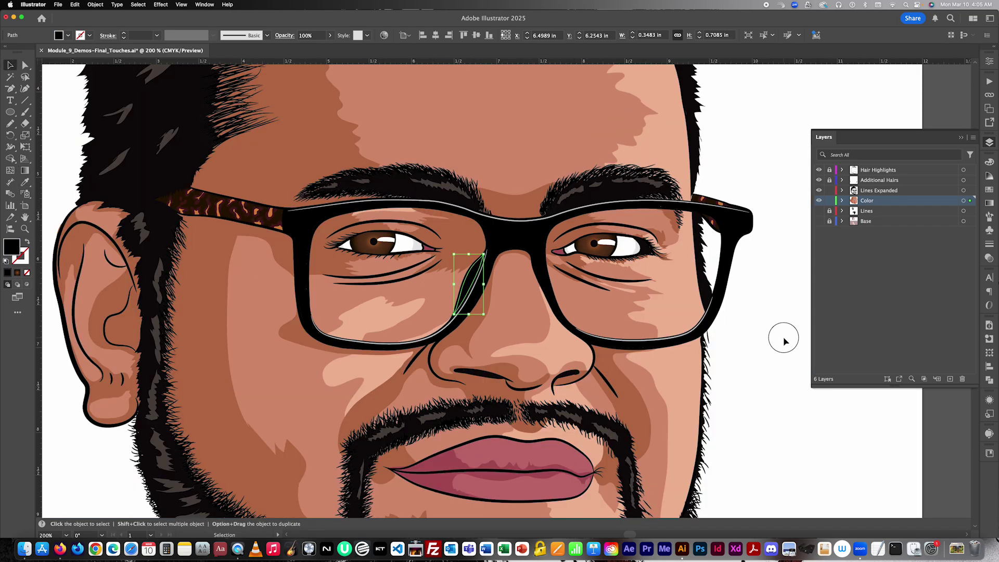
click(768, 344)
scroll(461, 296, up, 1)
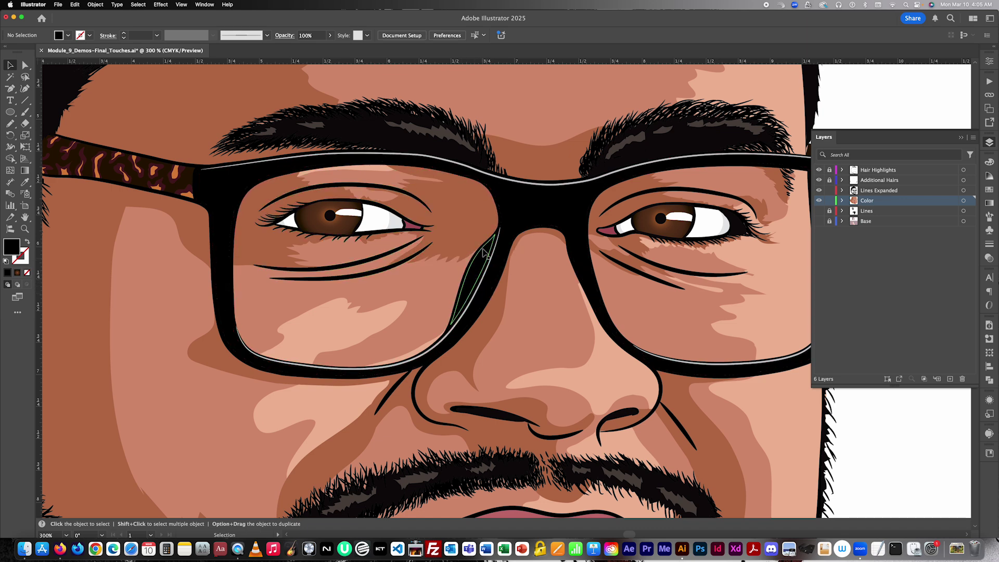
- Reposition two anchor points of the darker eye-shadow shape beside the nose so its edge tucks under the glasses frame
scroll(507, 240, up, 2)
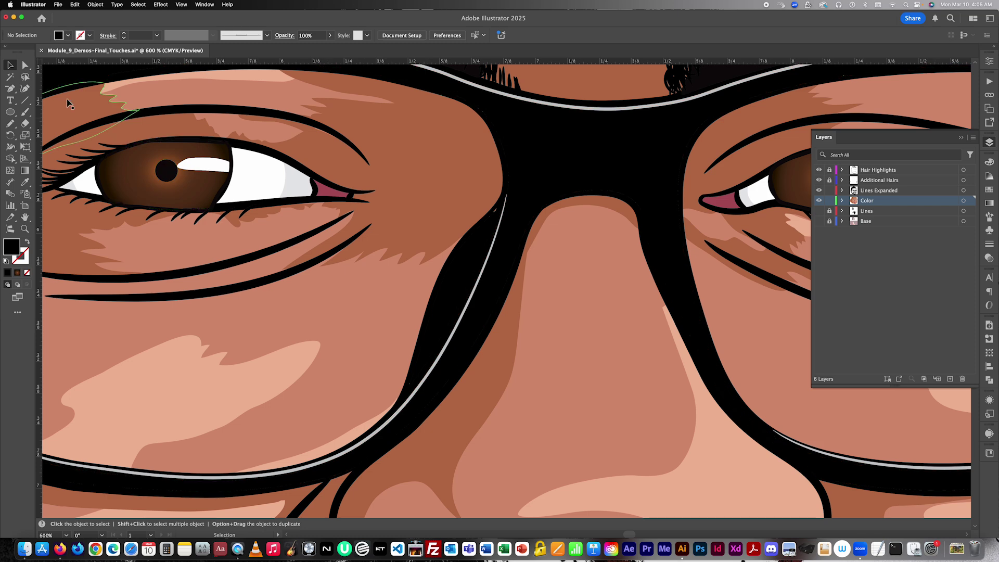
key(a)
click(470, 244)
scroll(470, 245, up, 5)
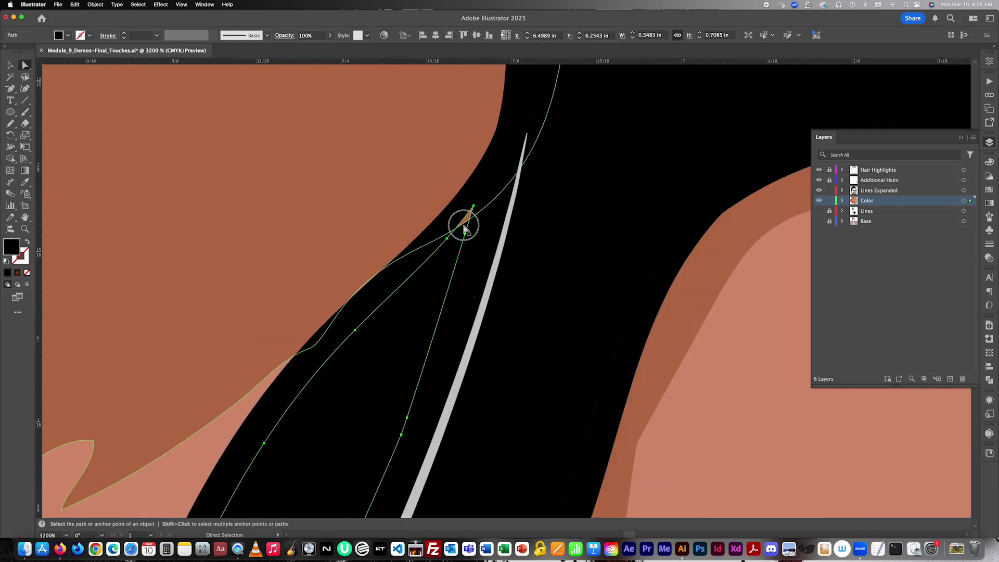
click(464, 224)
click(428, 244)
drag(430, 245, 470, 200)
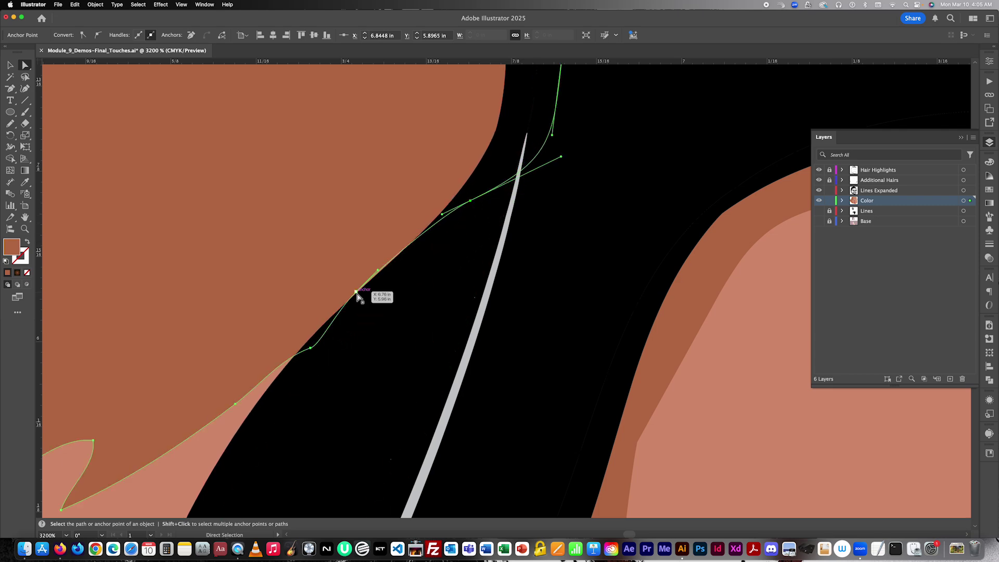
drag(356, 292, 362, 297)
scroll(406, 276, down, 5)
scroll(407, 279, down, 3)
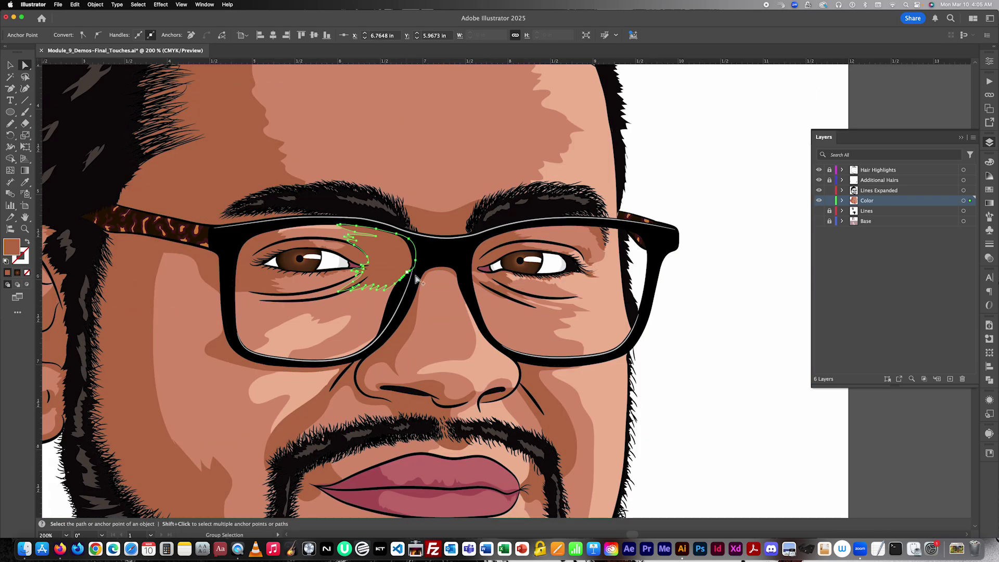
click(719, 353)
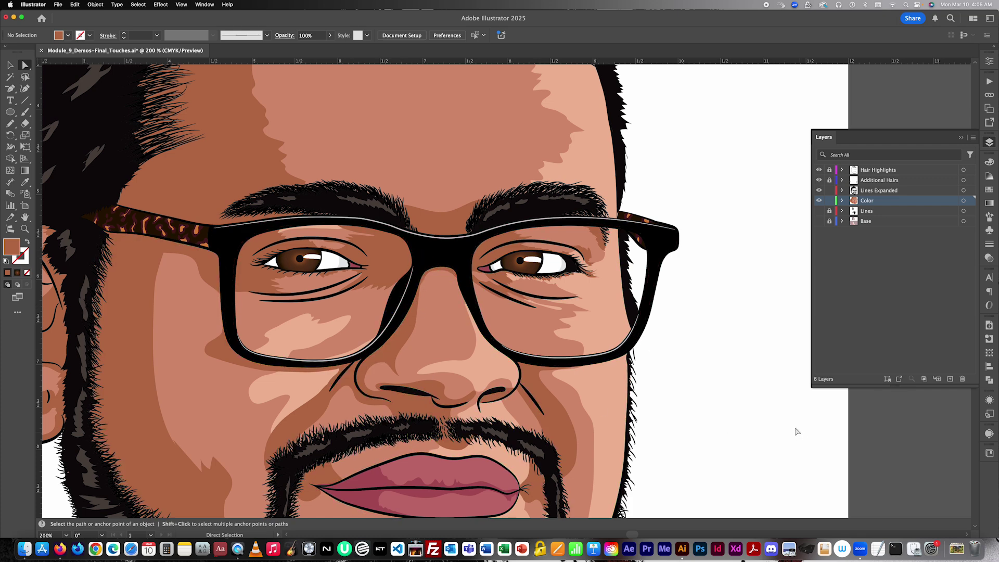
- Save the portrait document
scroll(779, 411, up, 5)
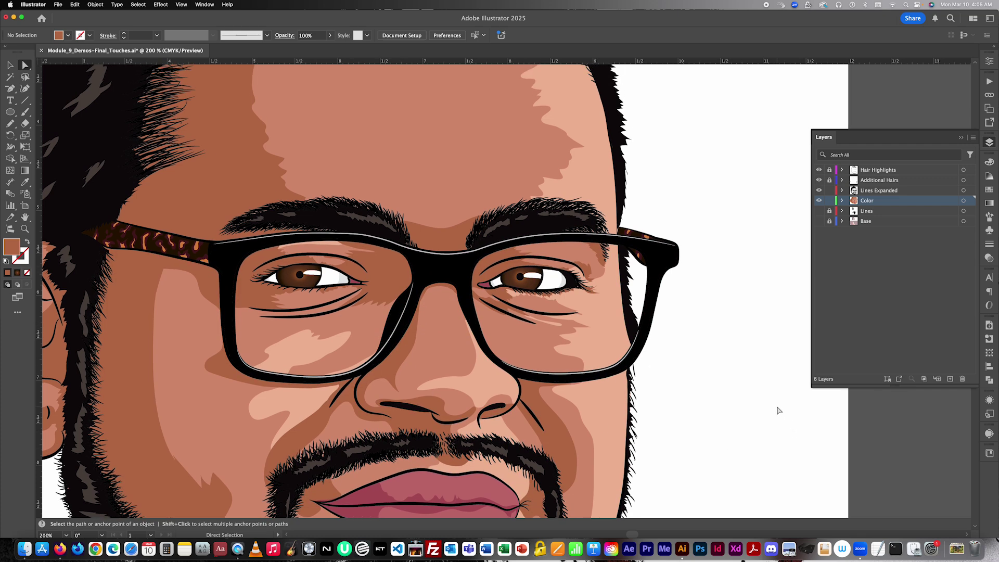
scroll(780, 411, down, 1)
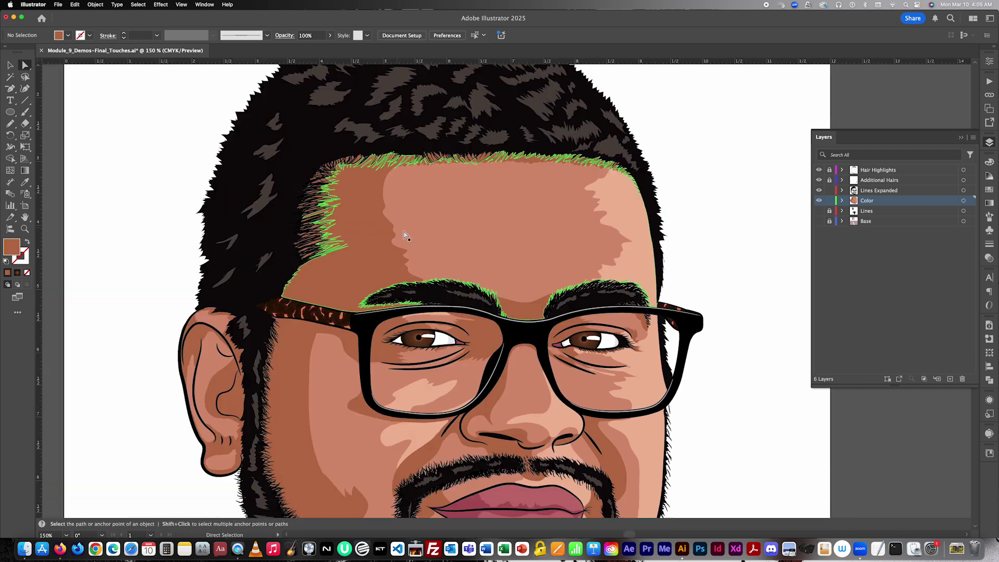
key(v)
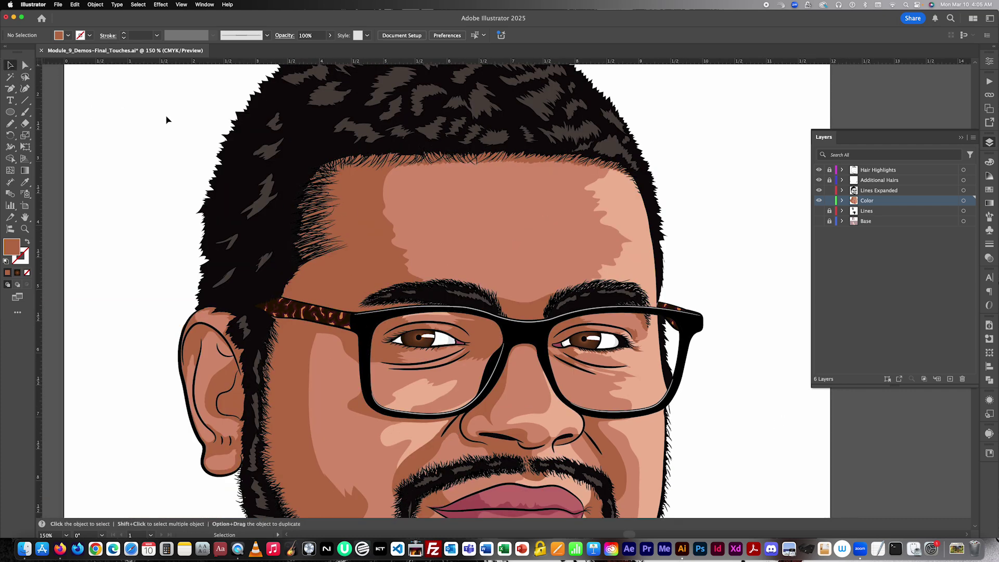
scroll(546, 166, up, 3)
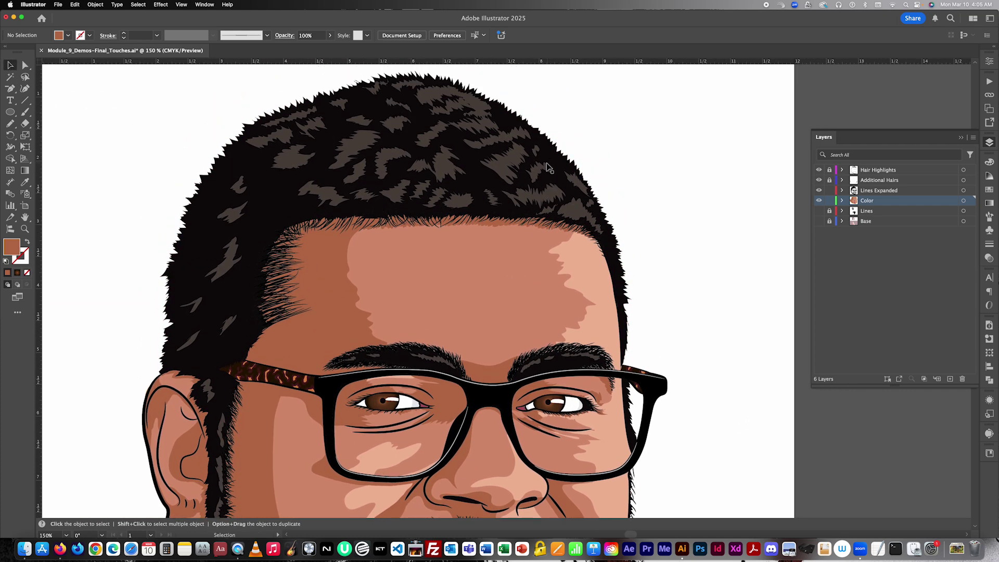
key(a)
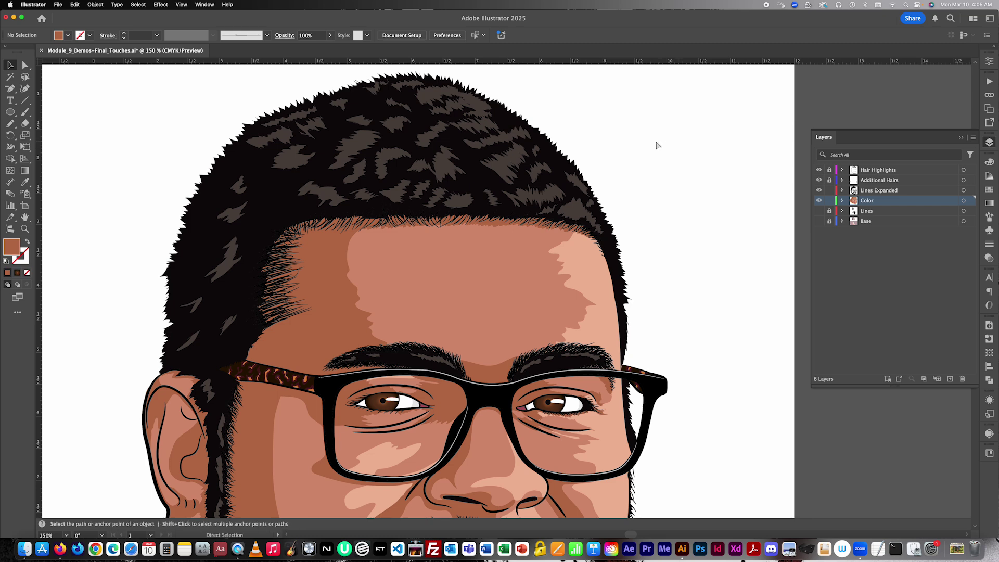
key(v)
key(super+s)
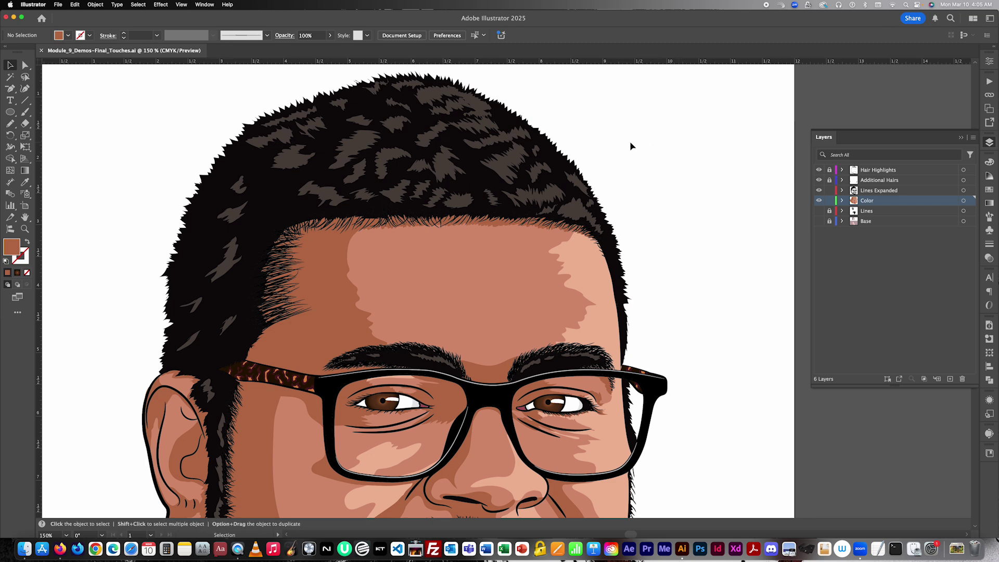
- Examine the whole portrait from hair to beard, focusing on the hair highlights and the hairline
scroll(632, 144, down, 1)
scroll(632, 144, up, 1)
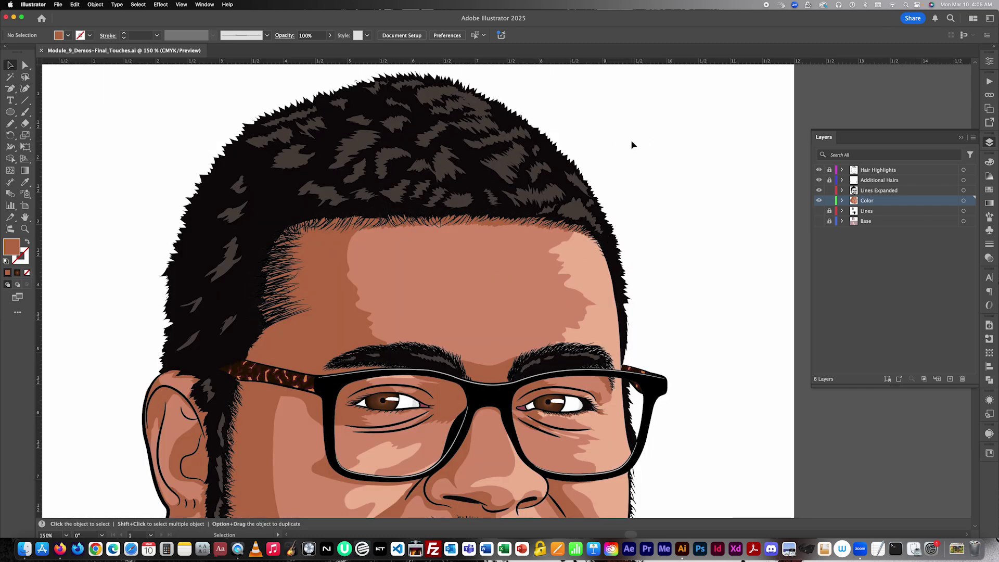
scroll(620, 170, down, 5)
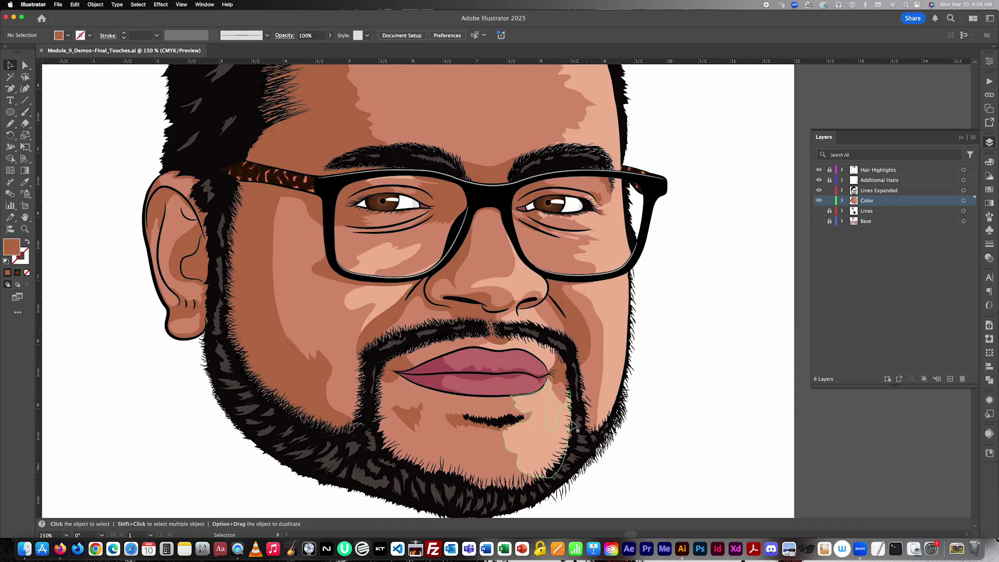
scroll(641, 461, up, 5)
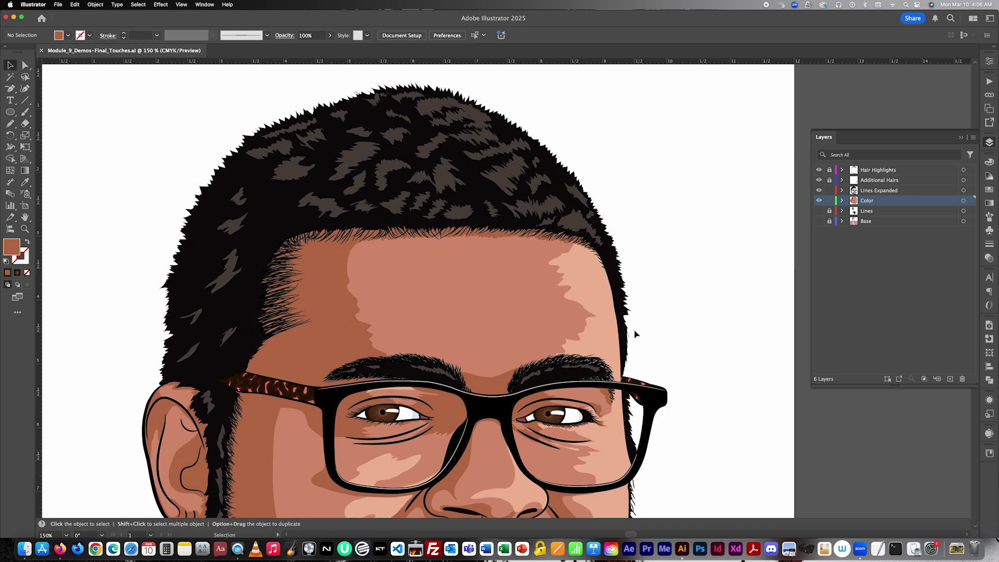
scroll(164, 166, down, 2)
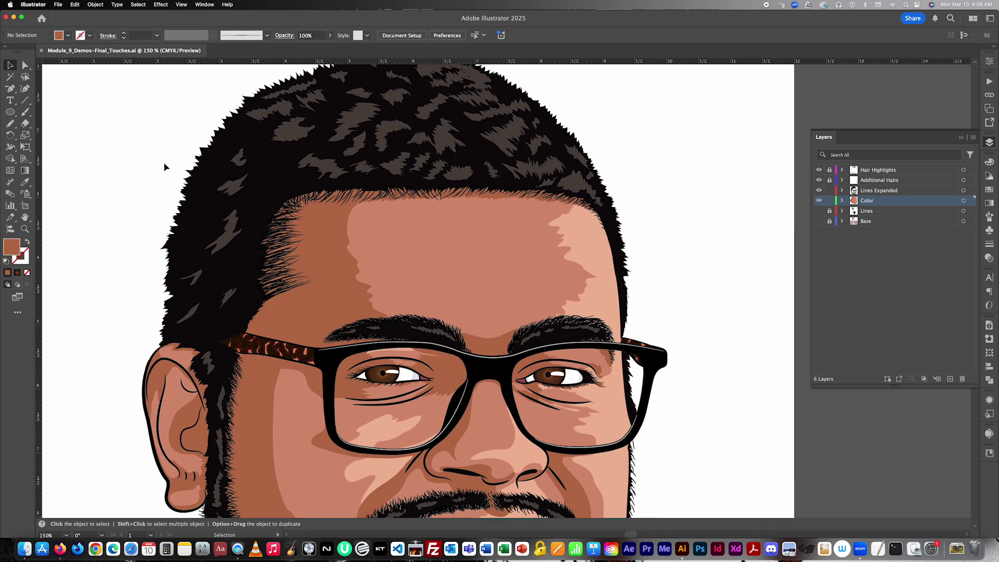
scroll(164, 166, left, 3)
scroll(164, 167, up, 2)
scroll(346, 194, right, 1)
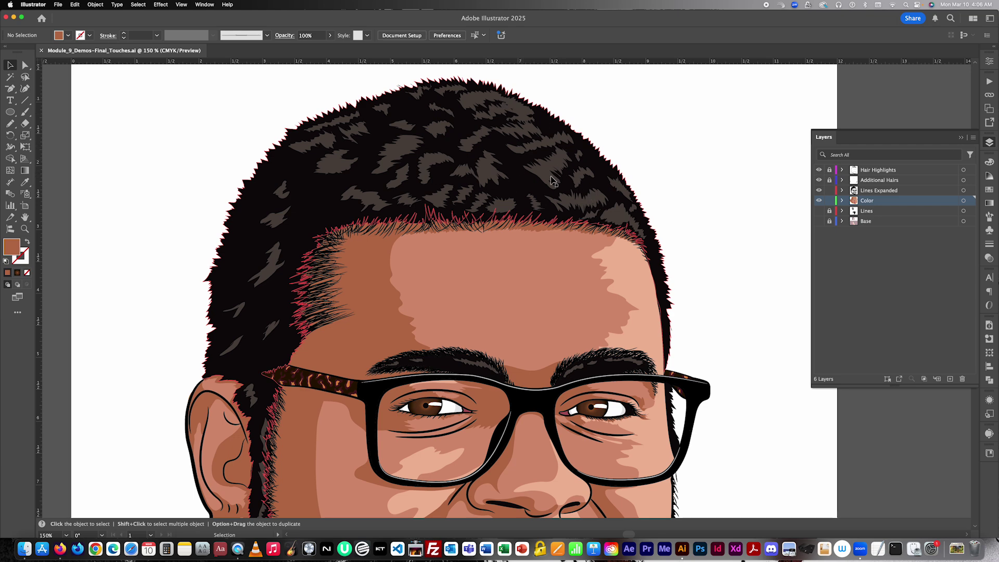
scroll(589, 203, down, 1)
scroll(607, 217, right, 5)
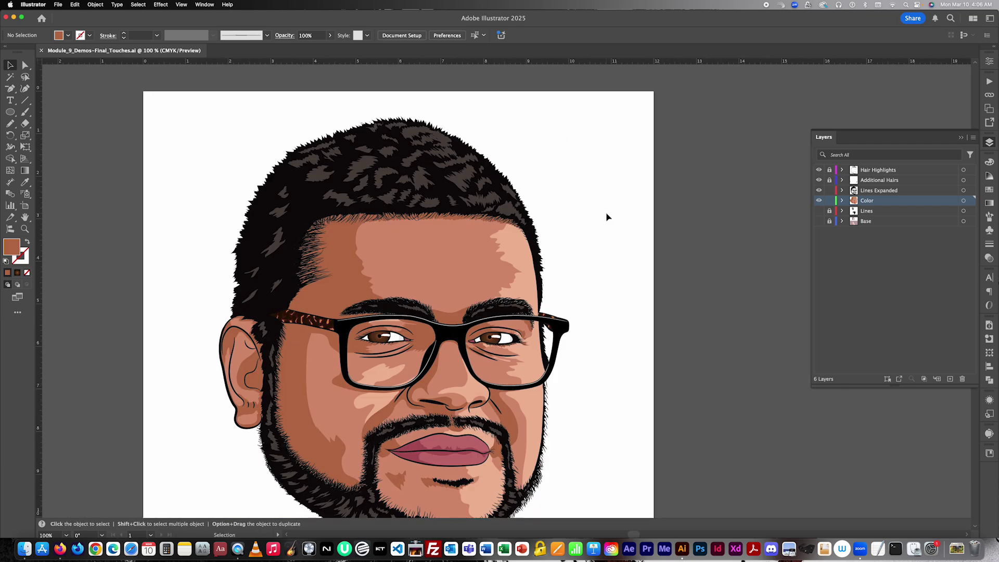
scroll(607, 216, down, 5)
scroll(607, 216, left, 1)
scroll(608, 217, up, 4)
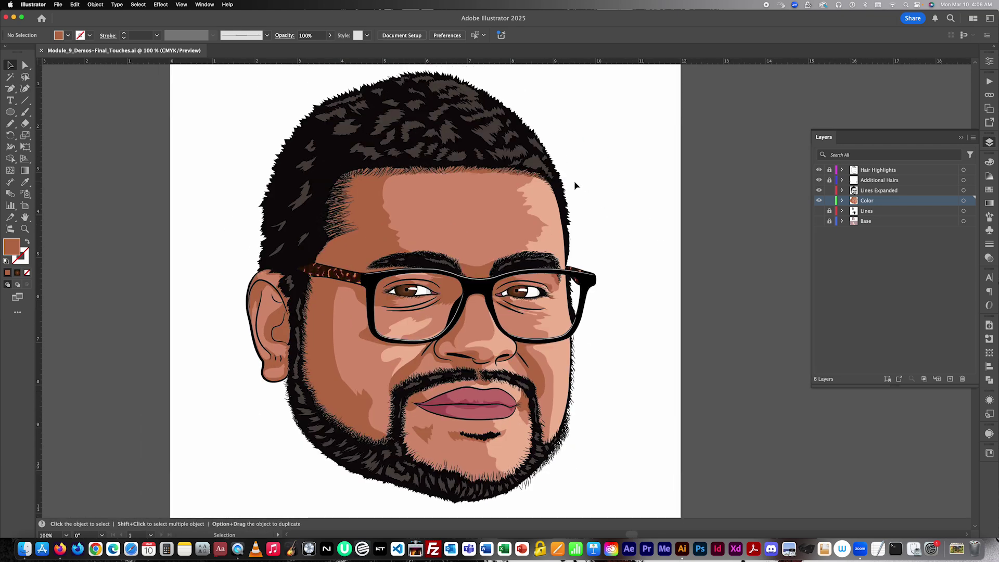
scroll(343, 138, up, 1)
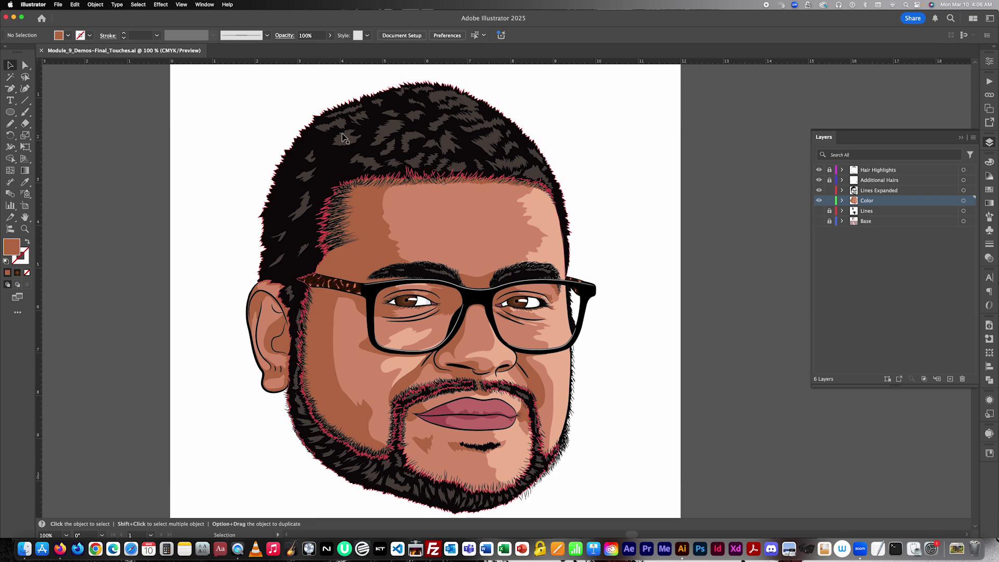
scroll(396, 136, up, 3)
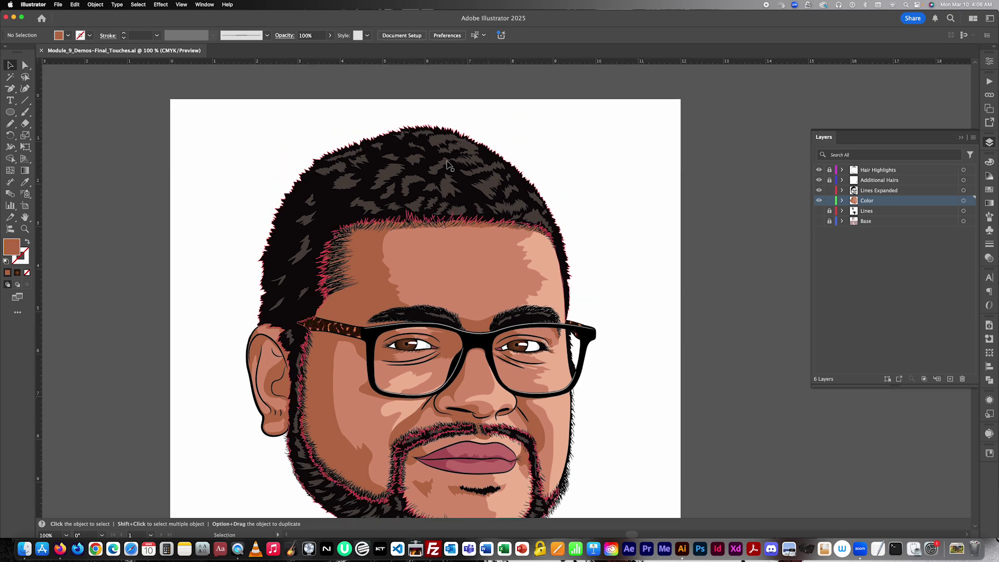
scroll(436, 167, up, 2)
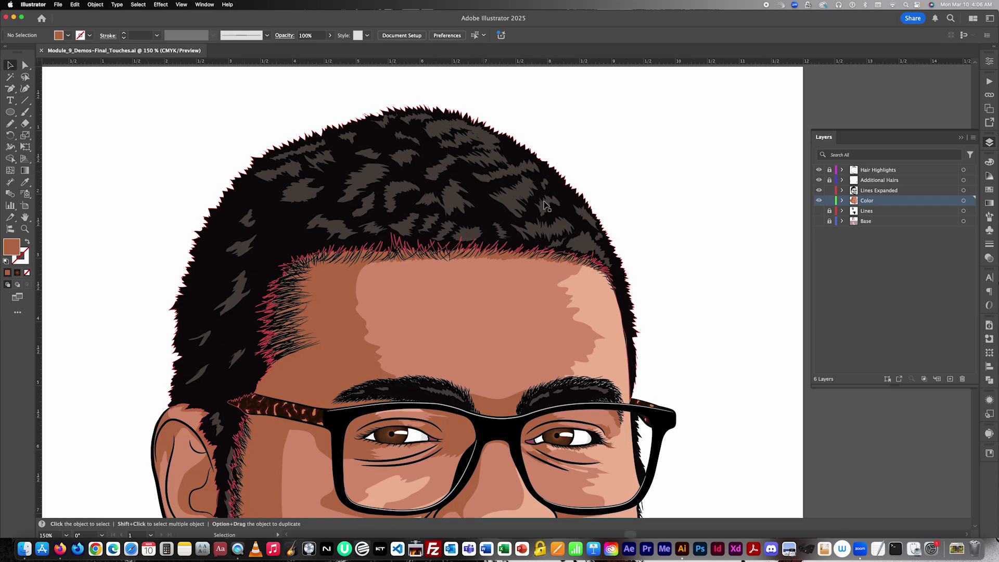
scroll(498, 194, down, 2)
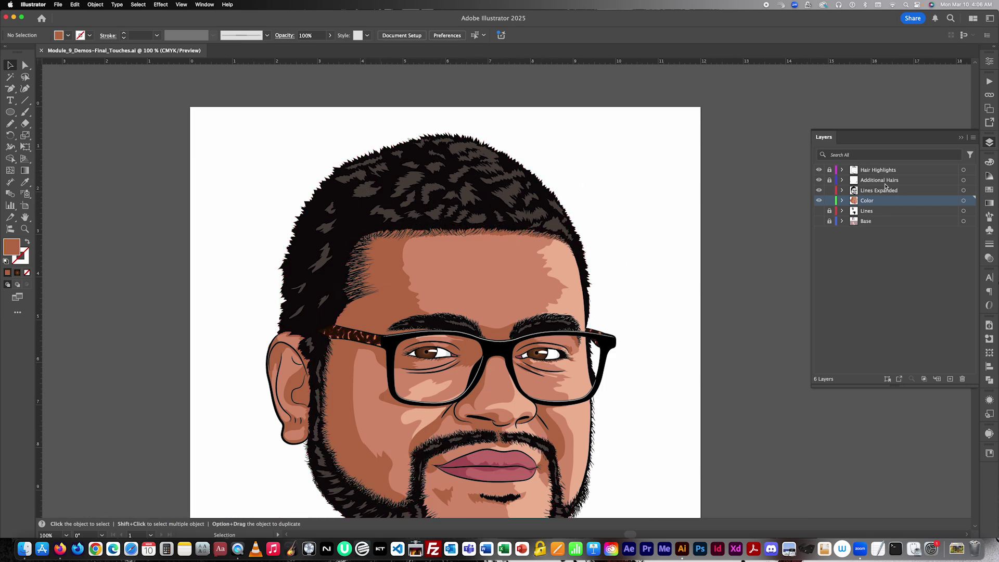
- Hide the Hair Highlights layer and inspect the portrait's solid black hair and beard
click(819, 170)
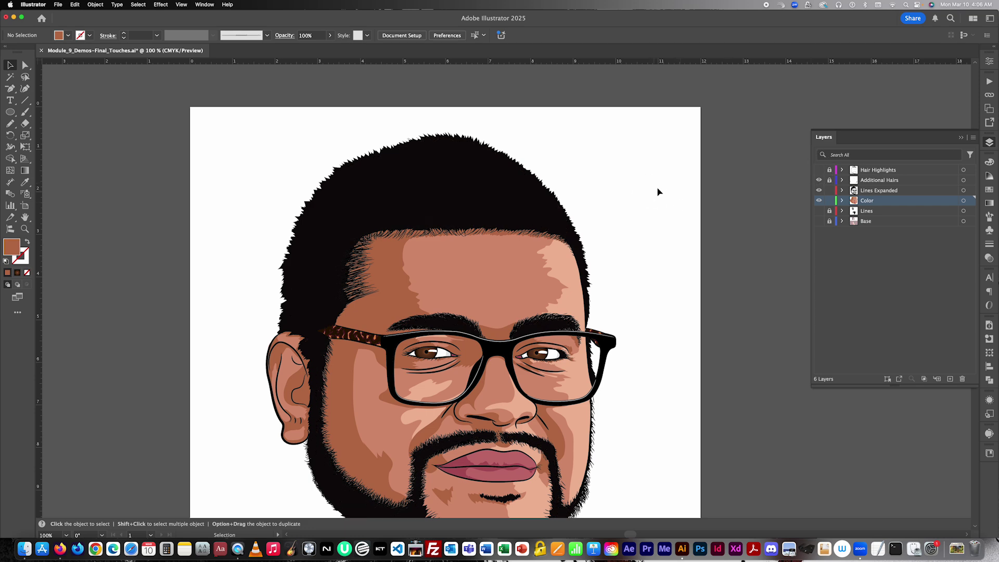
scroll(659, 190, down, 5)
scroll(664, 186, right, 5)
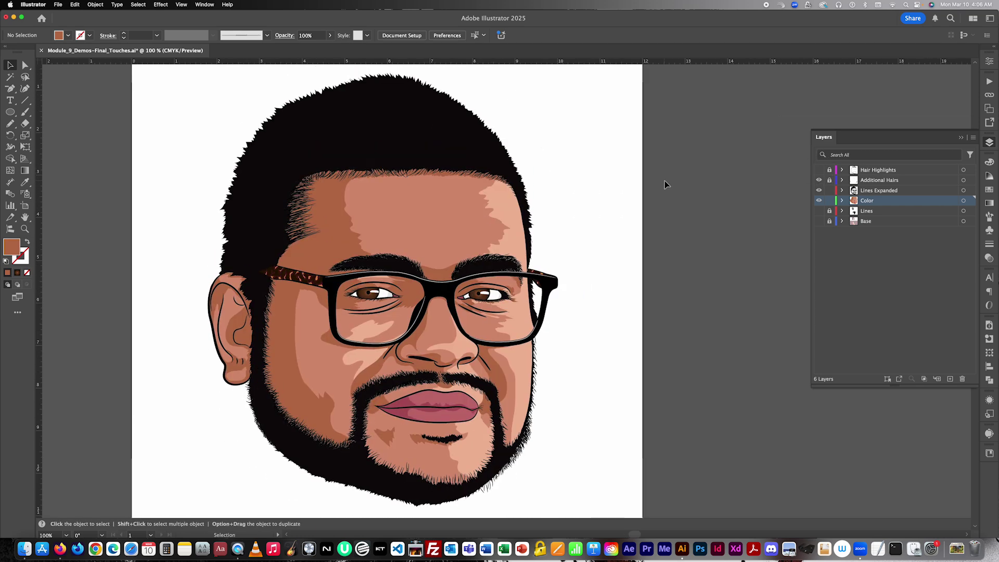
scroll(664, 180, left, 3)
scroll(665, 182, up, 1)
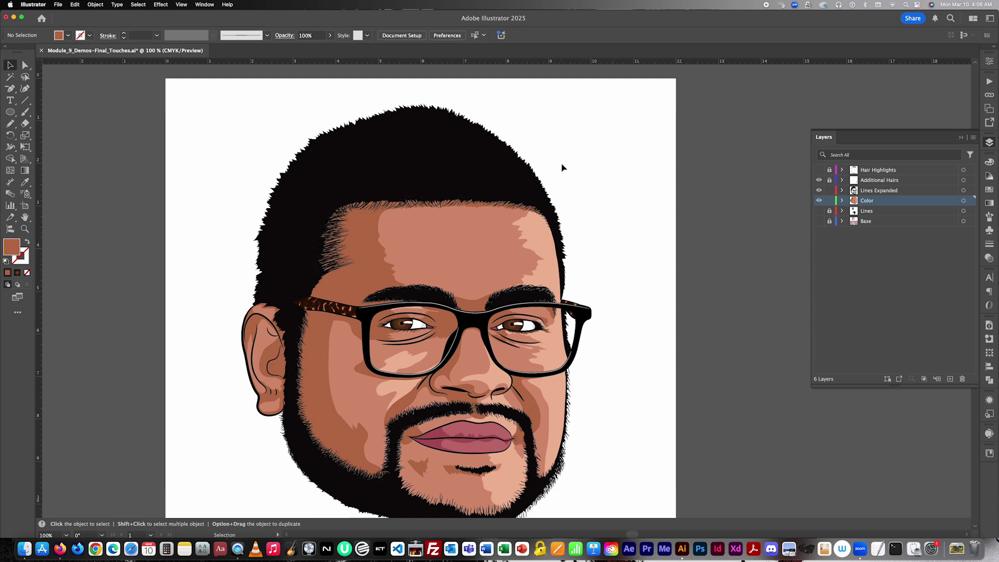
scroll(363, 123, up, 1)
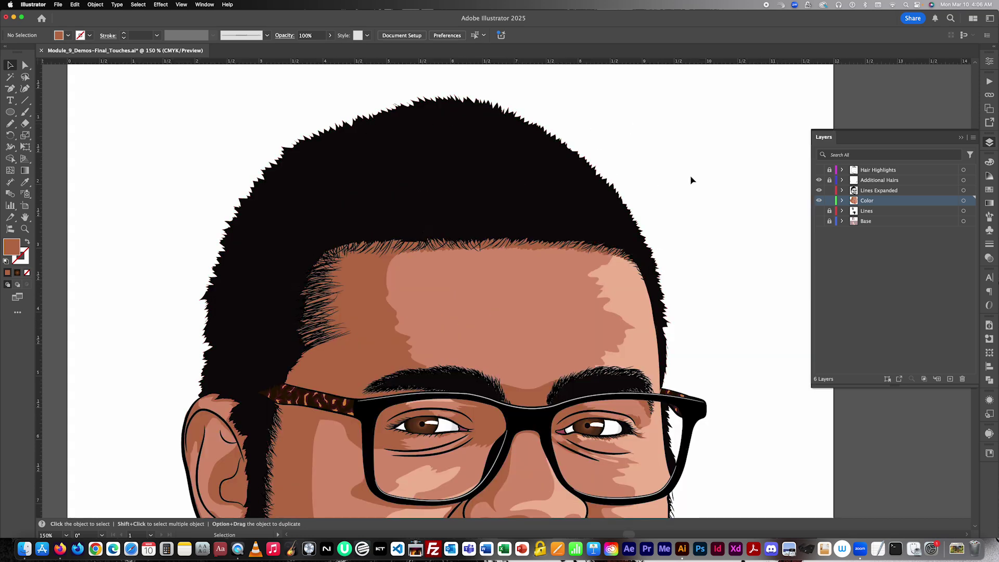
scroll(682, 183, right, 1)
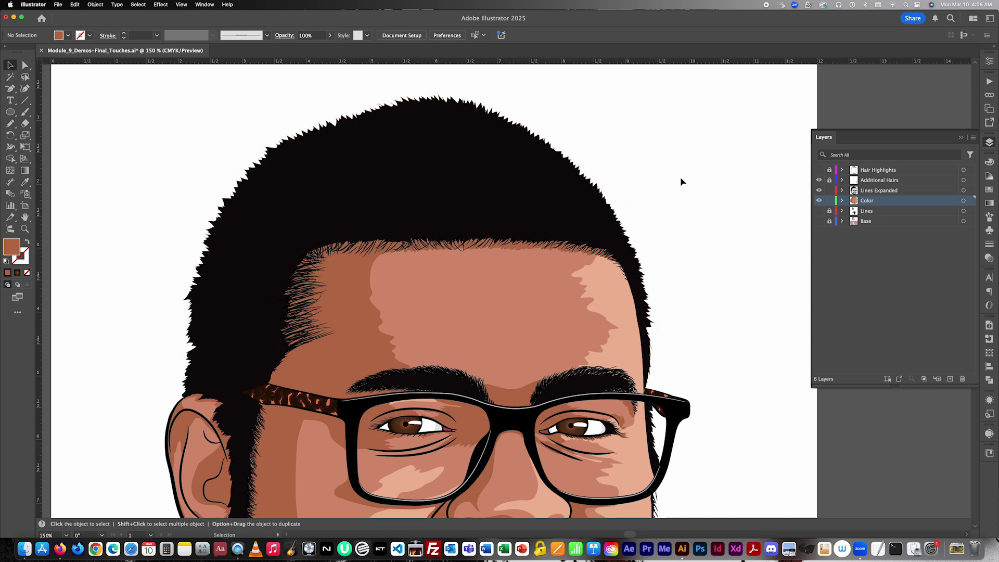
scroll(683, 181, down, 1)
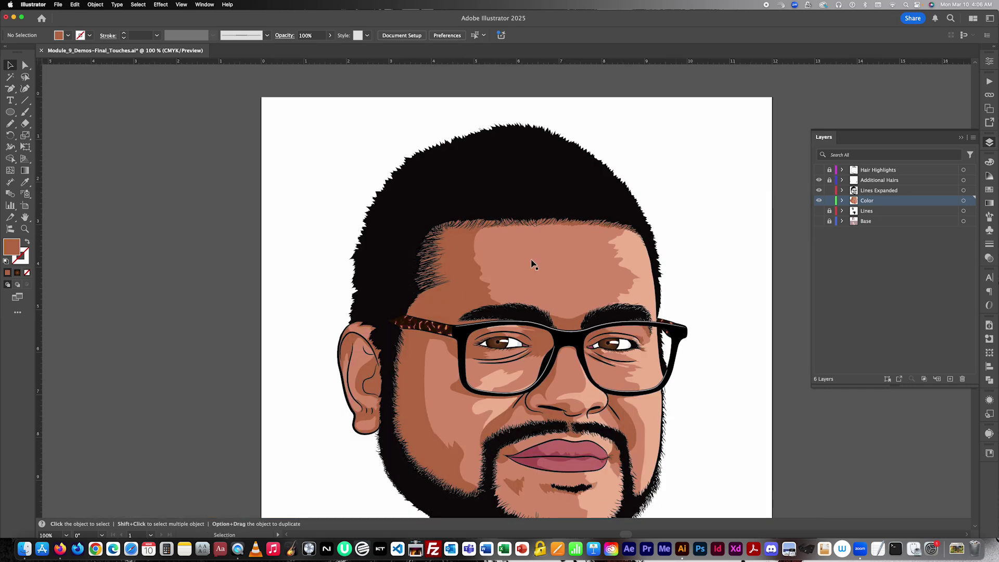
- Switch to Finder and open the Module 7 folder inside ART2210xTIA-25T3_Intro_to_Digital_Drawing
click(23, 549)
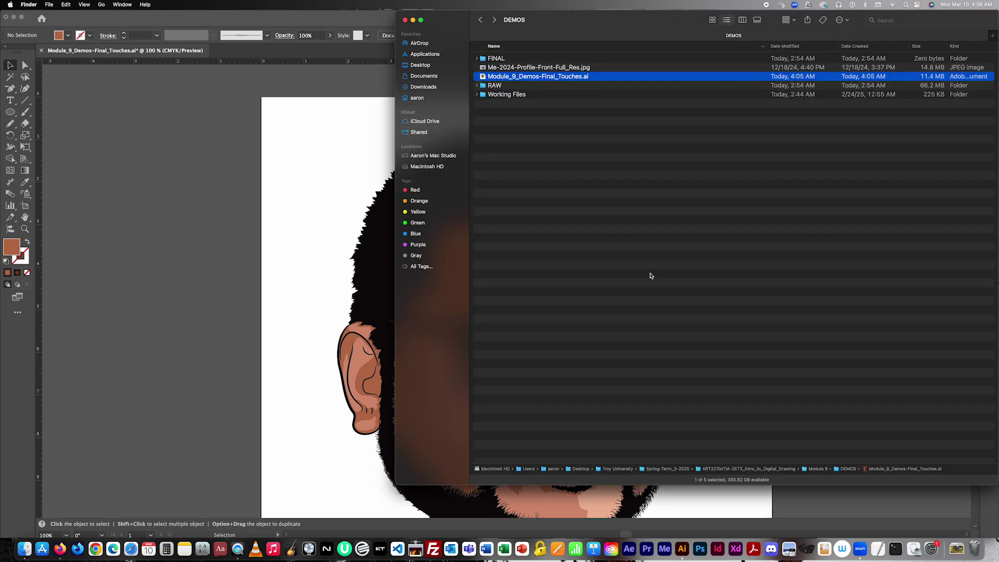
click(480, 19)
click(480, 20)
click(480, 20)
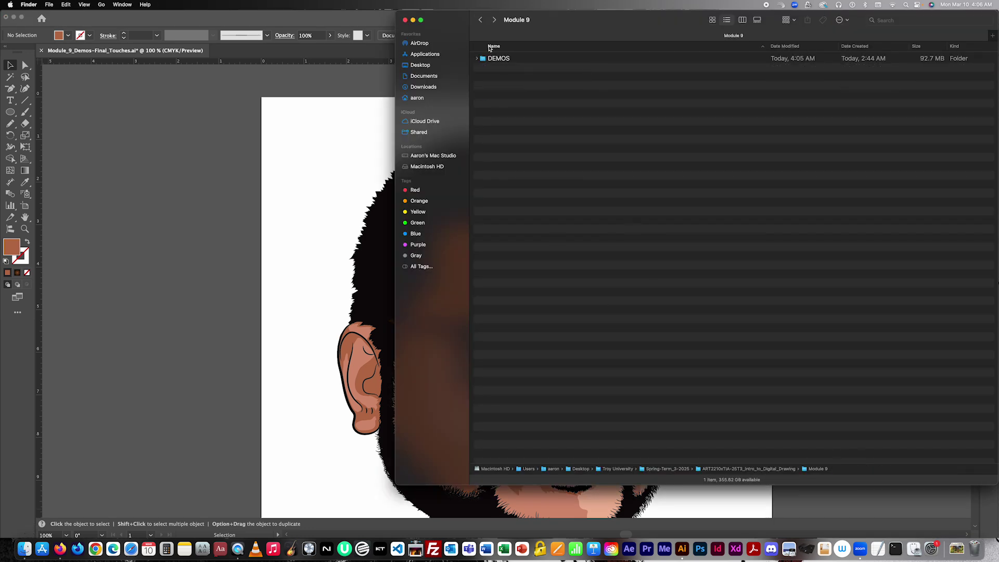
click(480, 20)
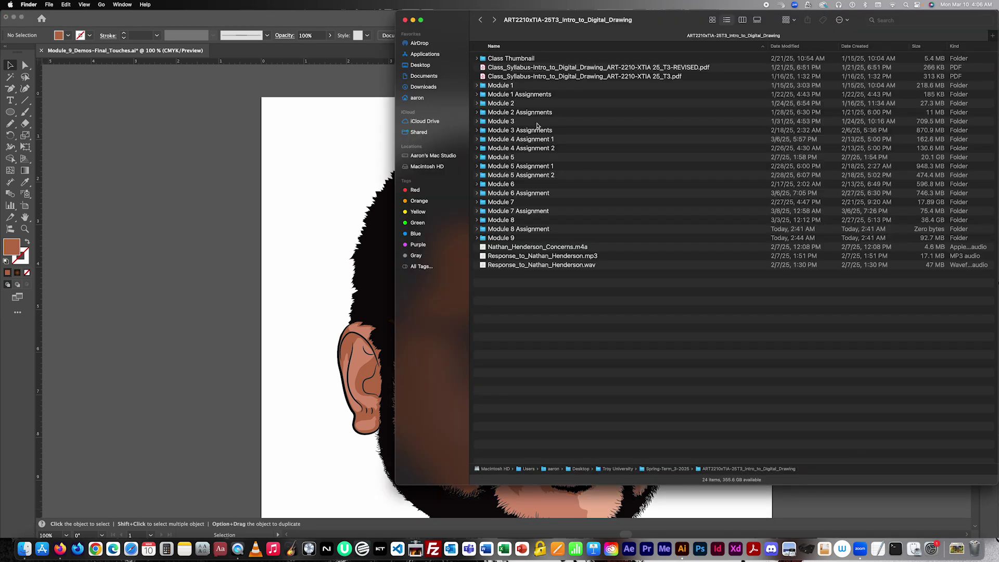
click(526, 210)
double_click(523, 202)
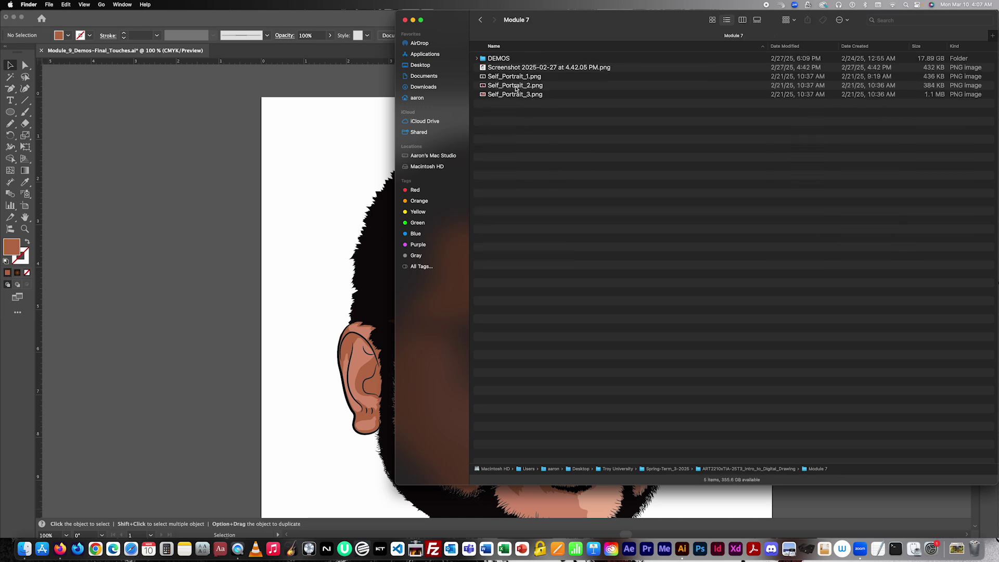
- Place Self_Portrait_2.png from Finder into the Illustrator portrait document and position it beside the artboard
drag(513, 89, 167, 179)
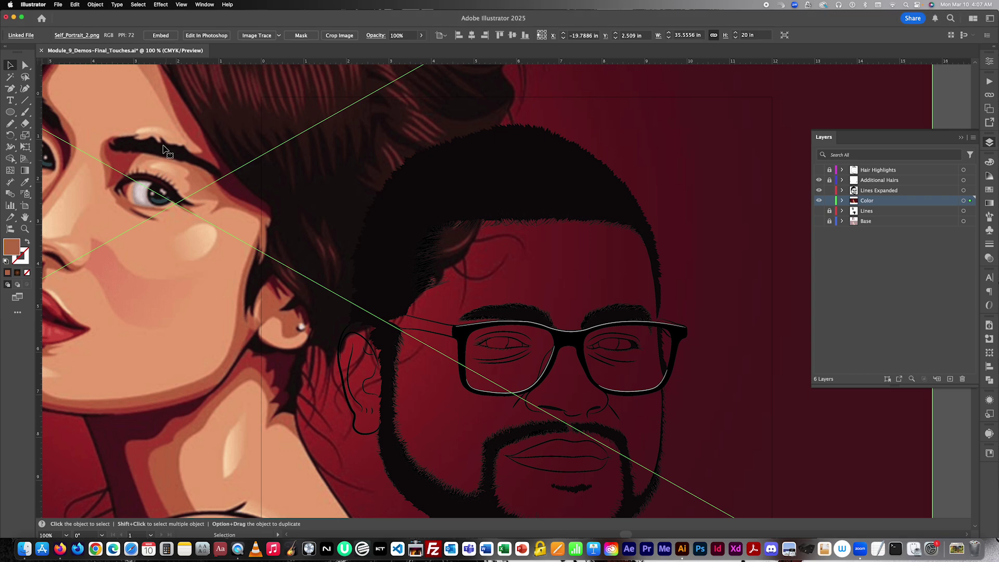
key(super+minus)
key(super+minus)
key(super+minus)
key(super+minus)
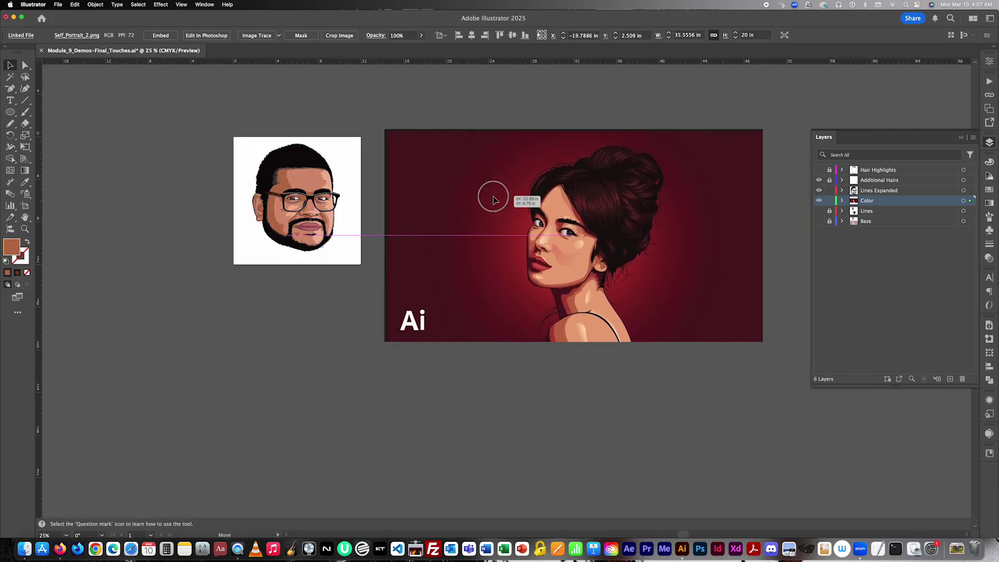
key(super+shift+a)
key(super+equal)
key(super+equal)
key(super+equal)
key(super+minus)
key(super+minus)
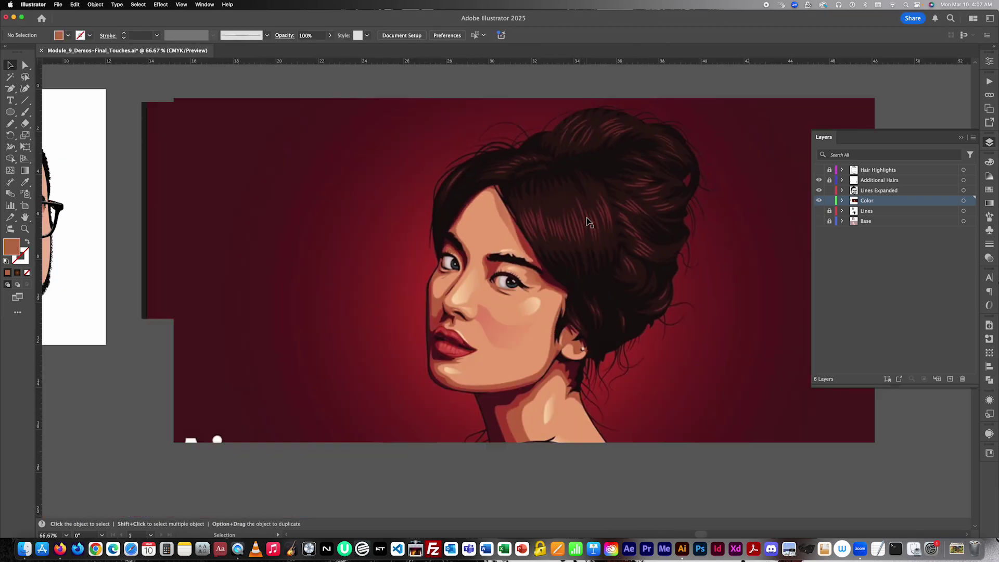
- Scale the placed reference image down proportionally to about 24 × 13.5 in and move it closer to the artboard
click(793, 405)
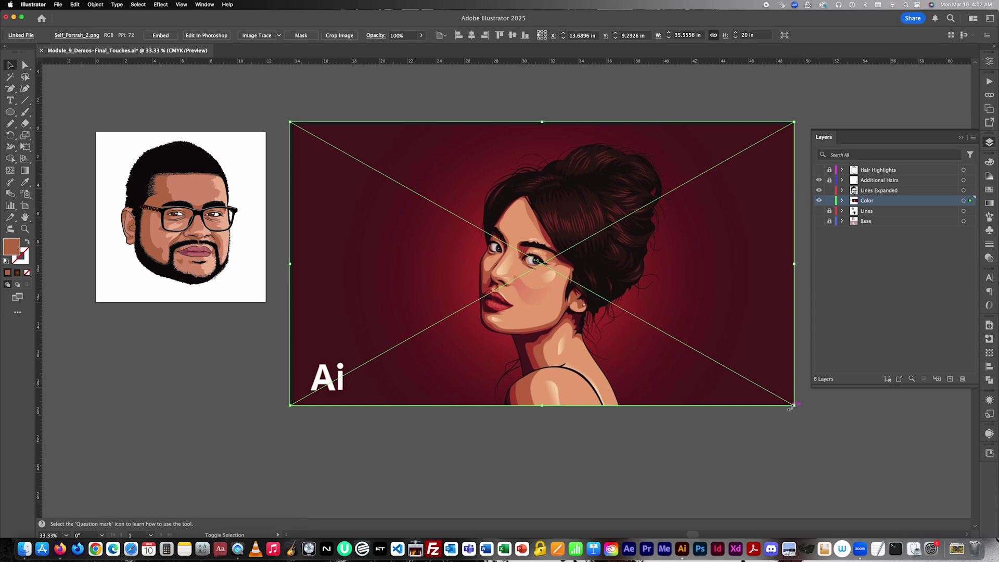
drag(792, 406, 629, 338)
click(633, 356)
drag(495, 252, 486, 300)
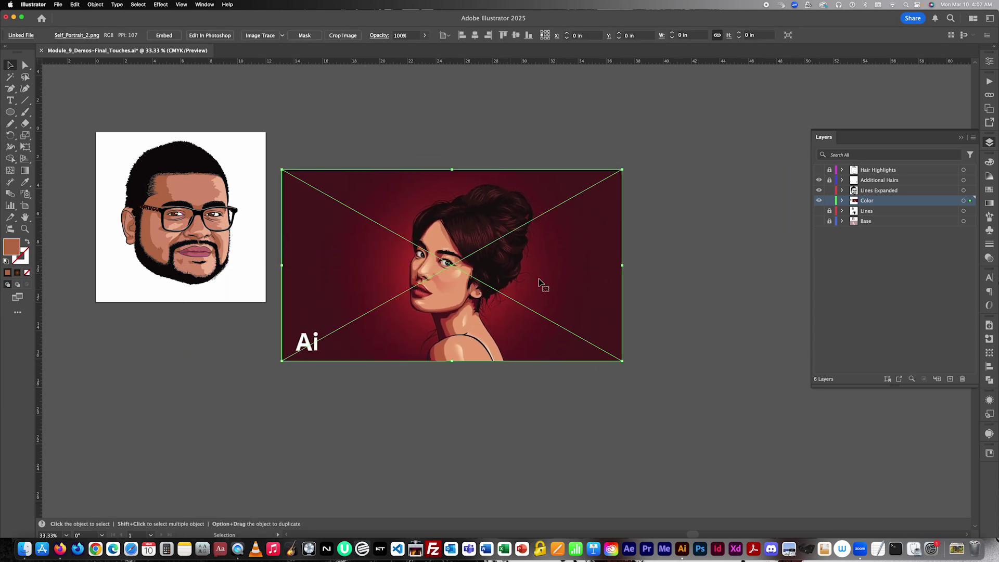
click(664, 246)
key(super+equal)
key(super+equal)
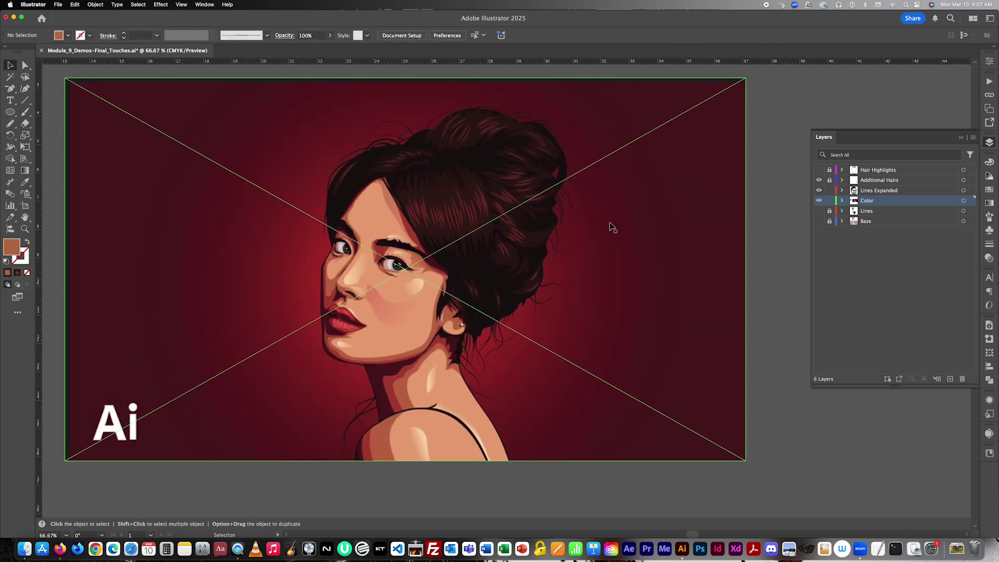
- Find the linked reference image in the Color layer and cut it out of that layer
click(843, 200)
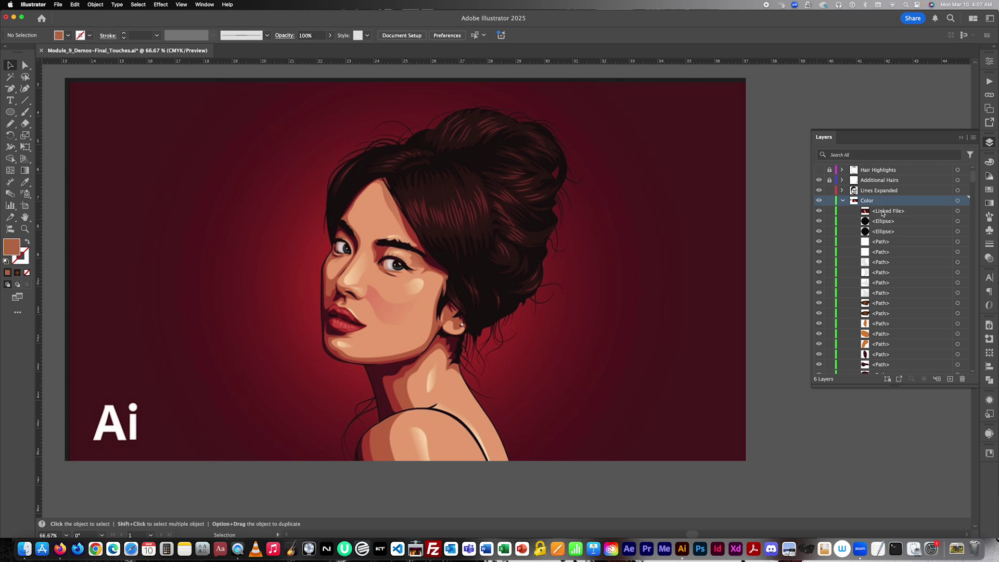
drag(883, 214, 909, 319)
click(714, 306)
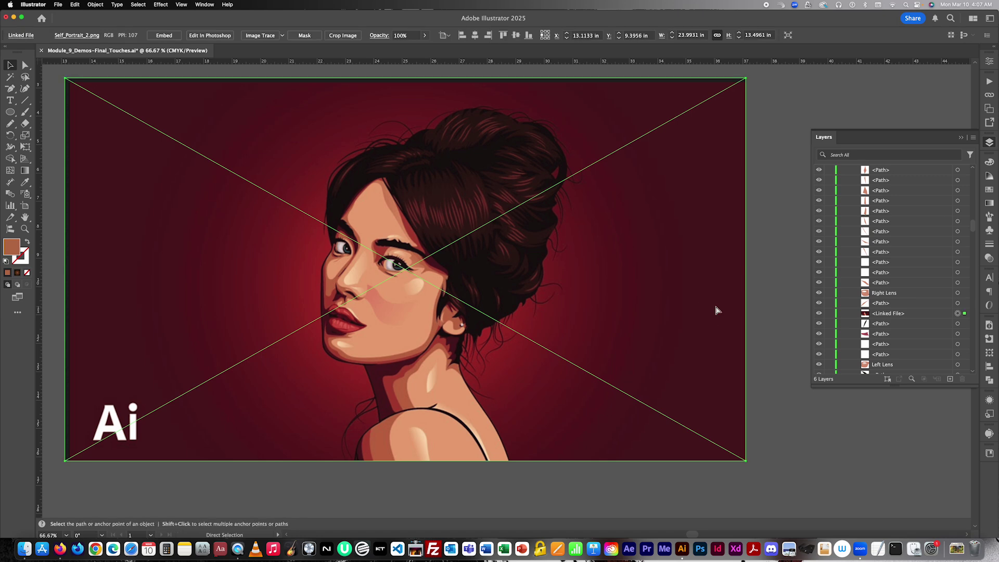
key(Delete)
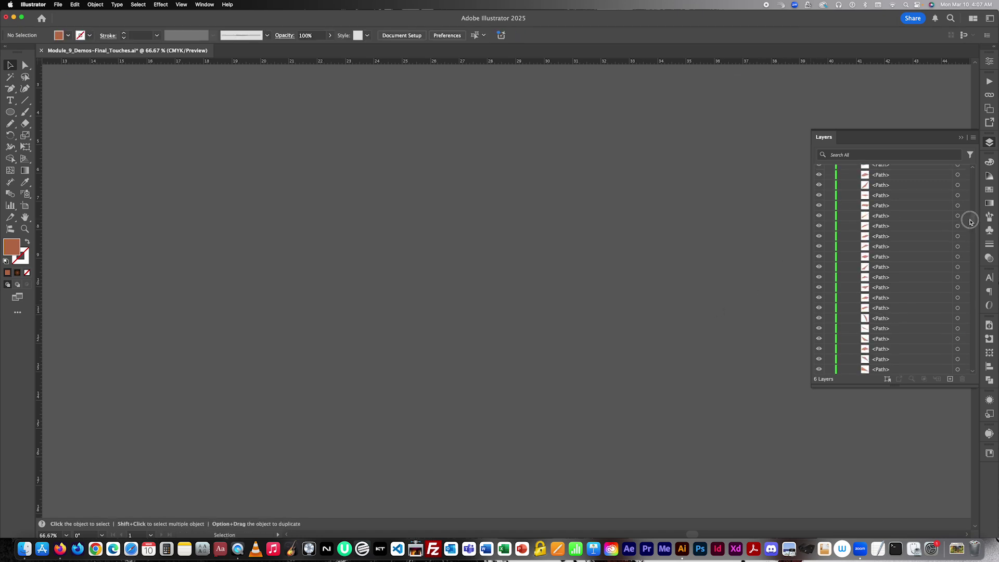
scroll(870, 198, up, 10)
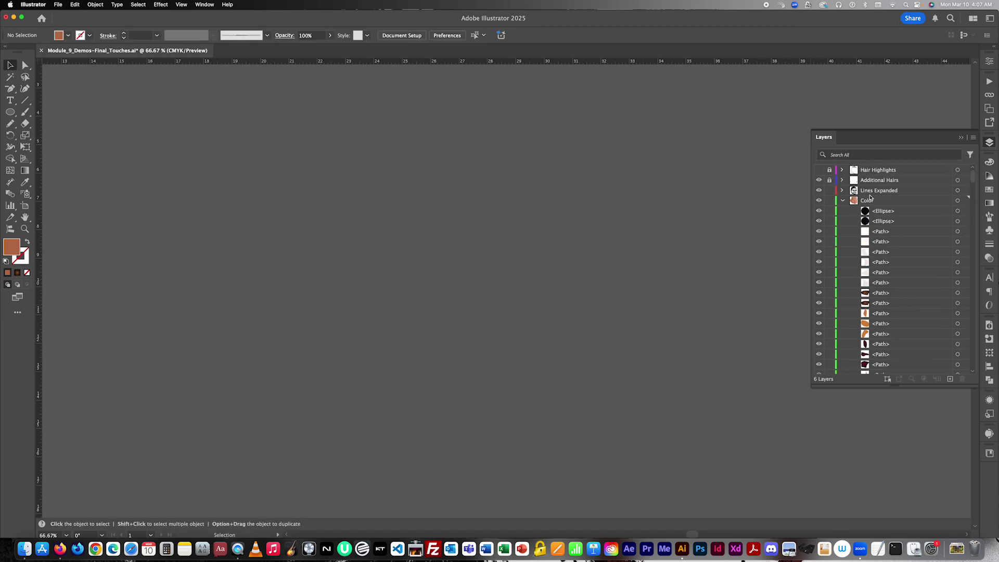
click(843, 201)
- Show and unlock the Base layer, paste the reference image into it, and lock the layer again
click(819, 221)
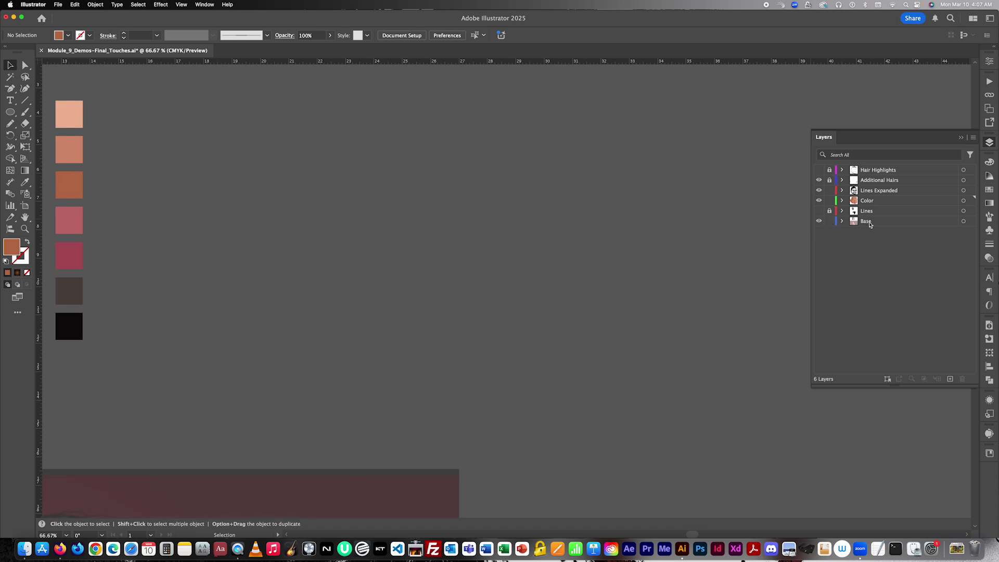
click(870, 222)
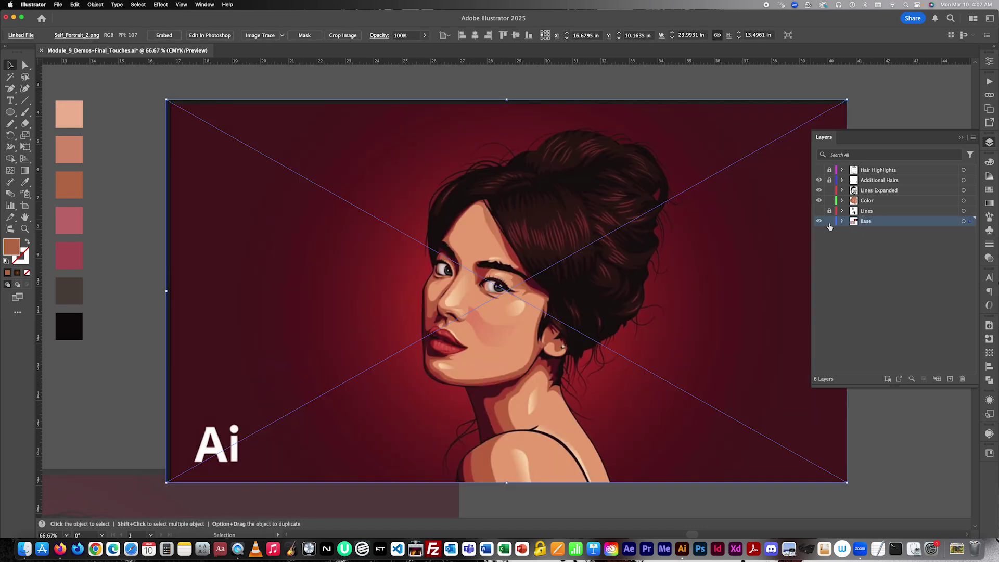
scroll(618, 302, down, 2)
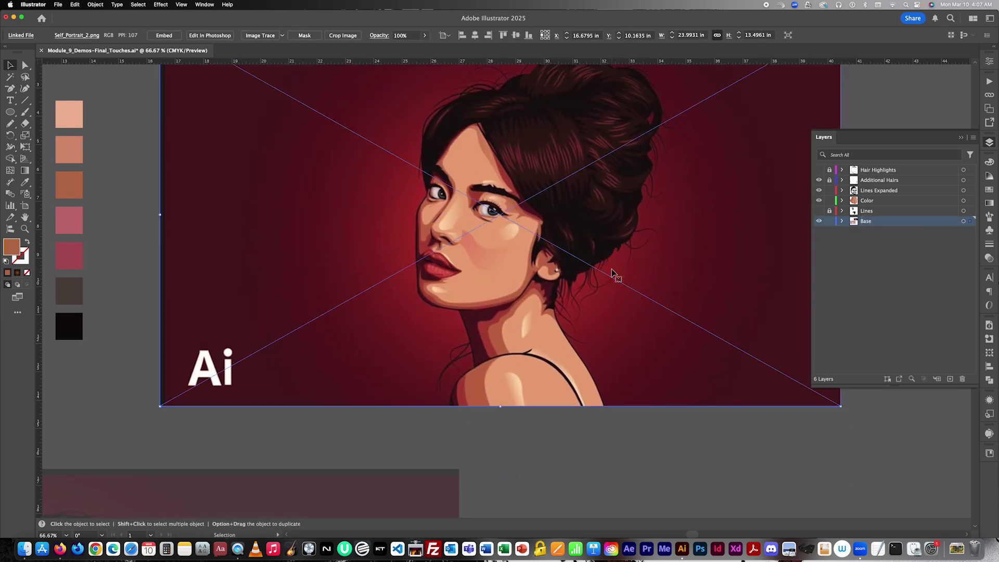
click(830, 221)
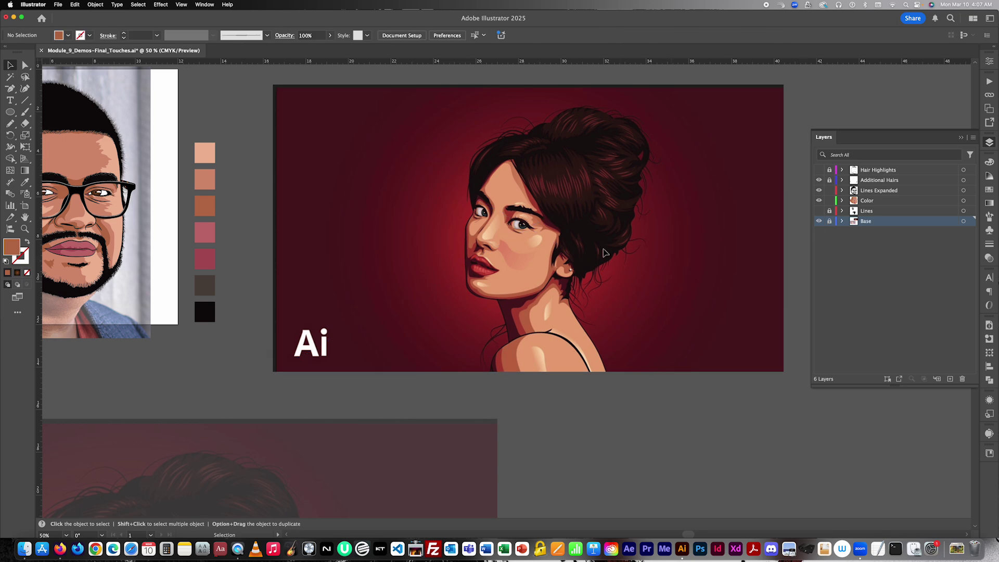
- Examine the reference woman's hair up close, focusing on the shape, color and direction of the highlight strands
scroll(598, 250, up, 2)
scroll(591, 238, up, 2)
scroll(592, 238, up, 4)
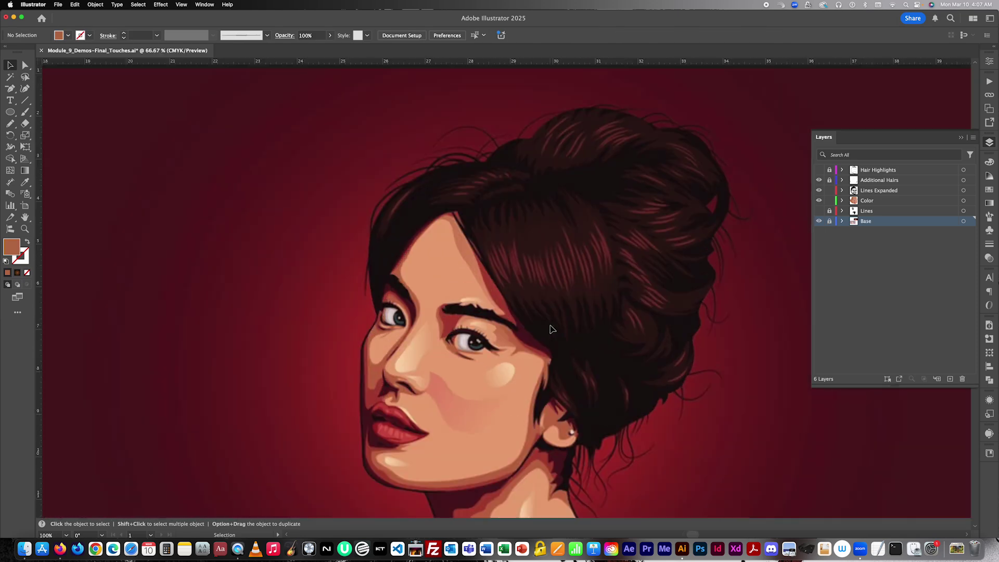
scroll(588, 254, right, 3)
scroll(588, 253, up, 3)
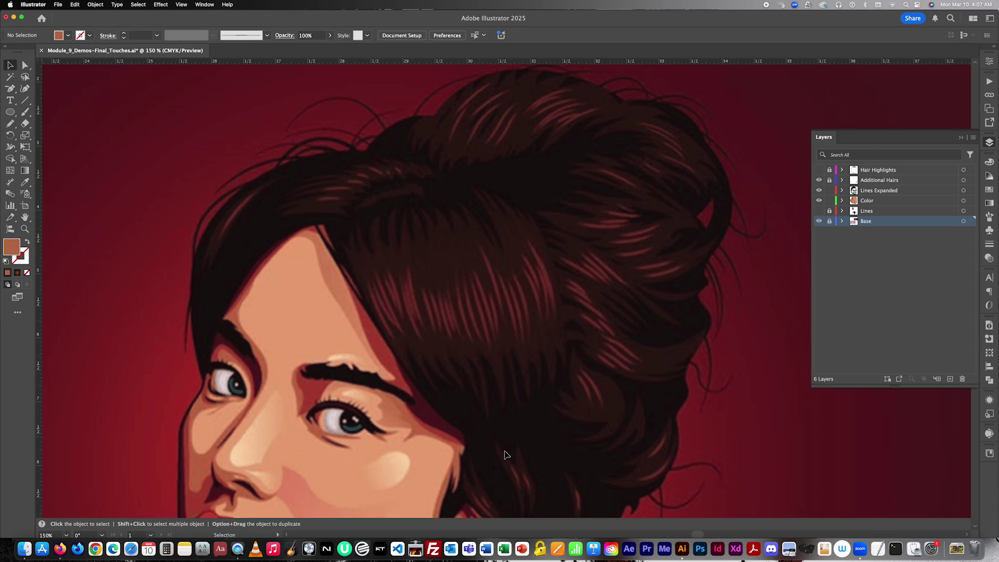
scroll(497, 234, up, 4)
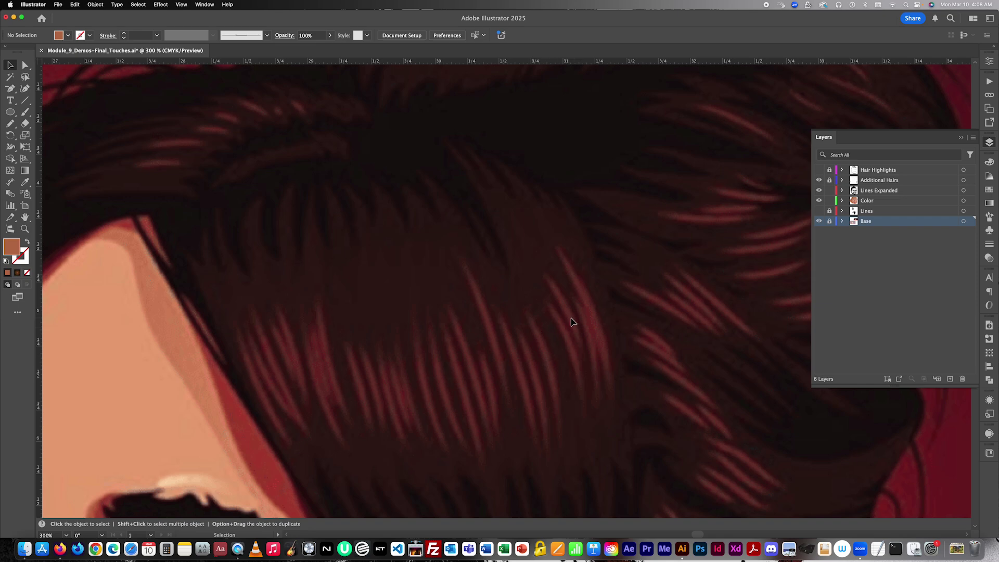
scroll(575, 283, down, 2)
scroll(573, 277, right, 5)
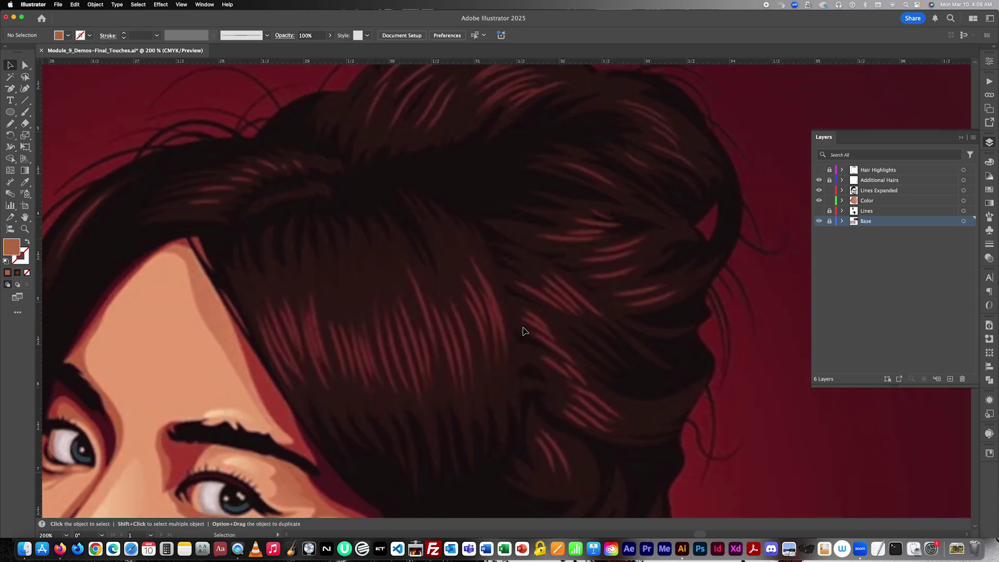
scroll(522, 296, down, 1)
scroll(522, 296, down, 3)
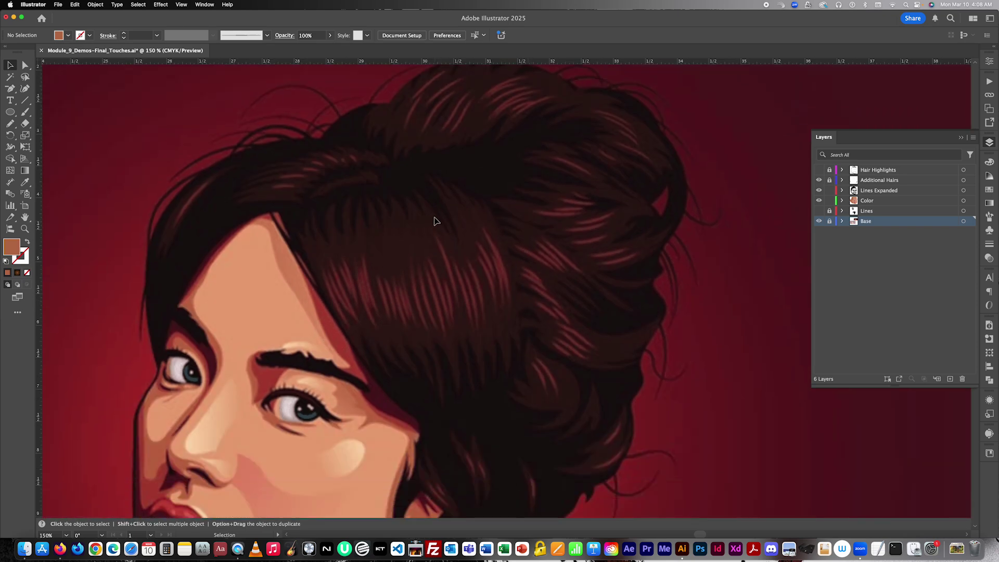
scroll(305, 209, down, 2)
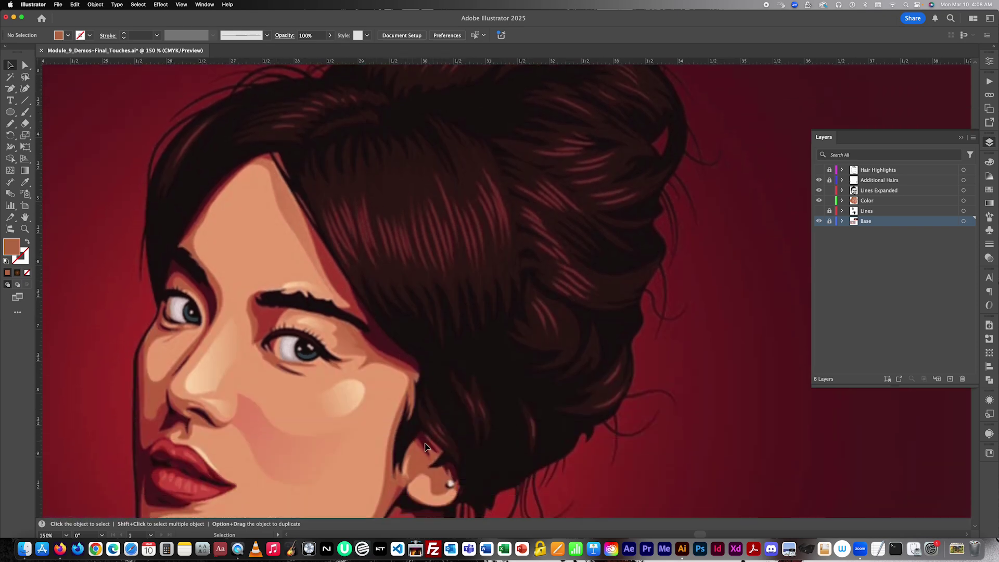
scroll(614, 409, up, 5)
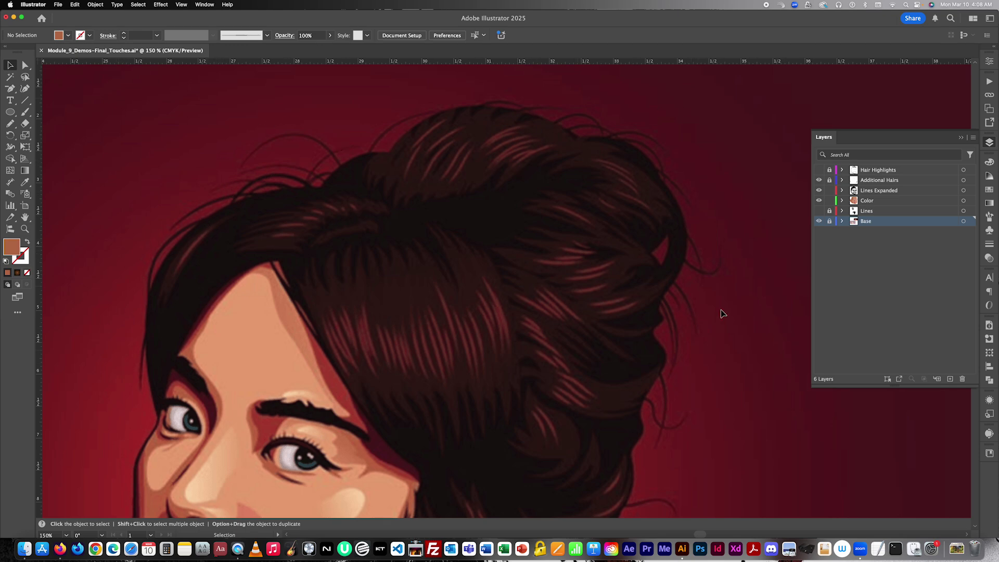
scroll(671, 439, down, 8)
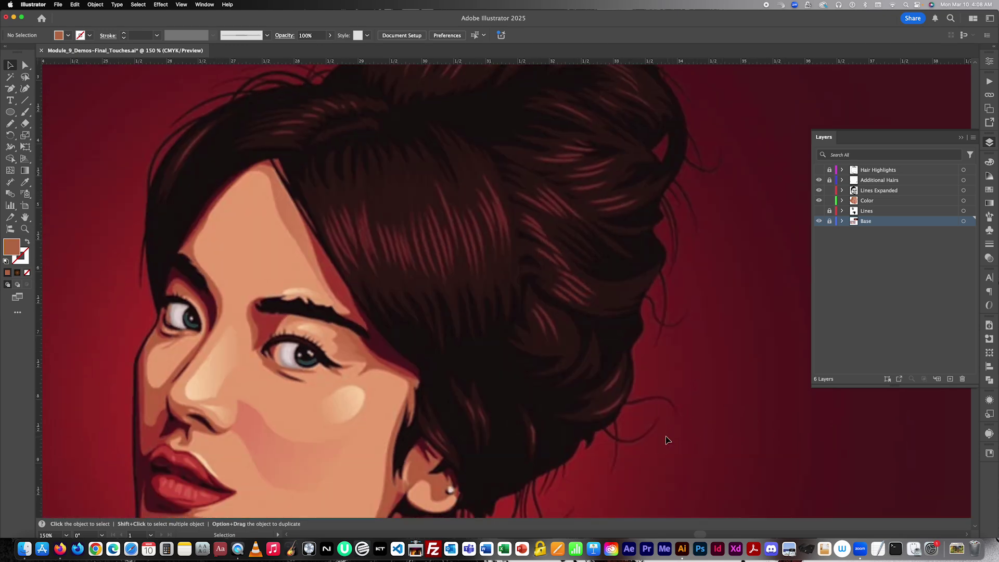
scroll(544, 409, up, 5)
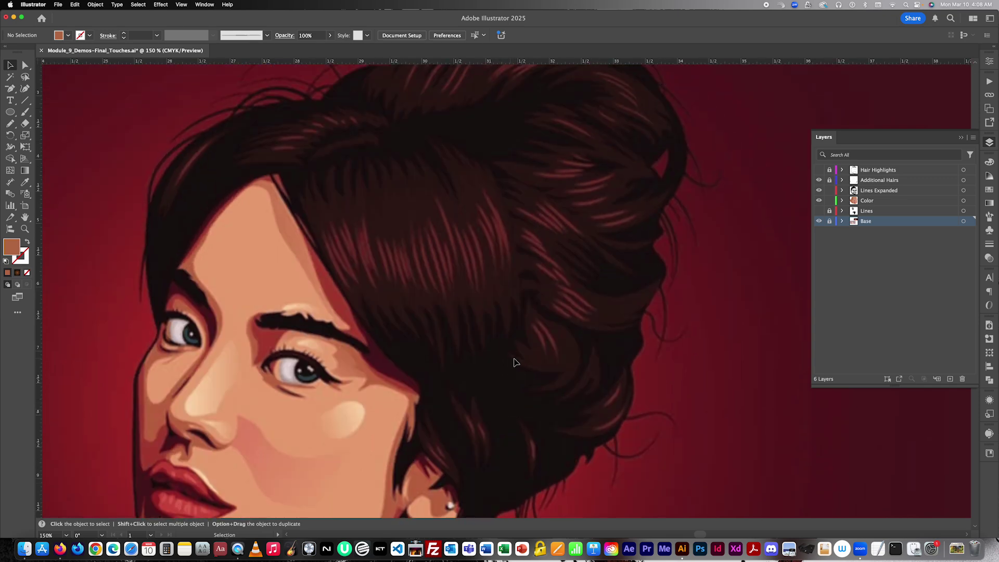
scroll(441, 254, up, 5)
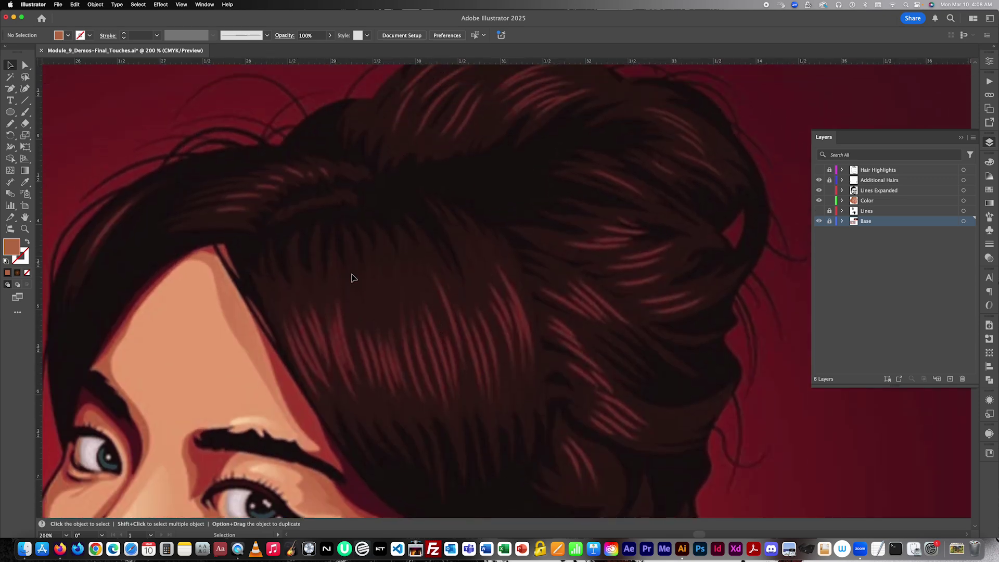
scroll(507, 335, down, 3)
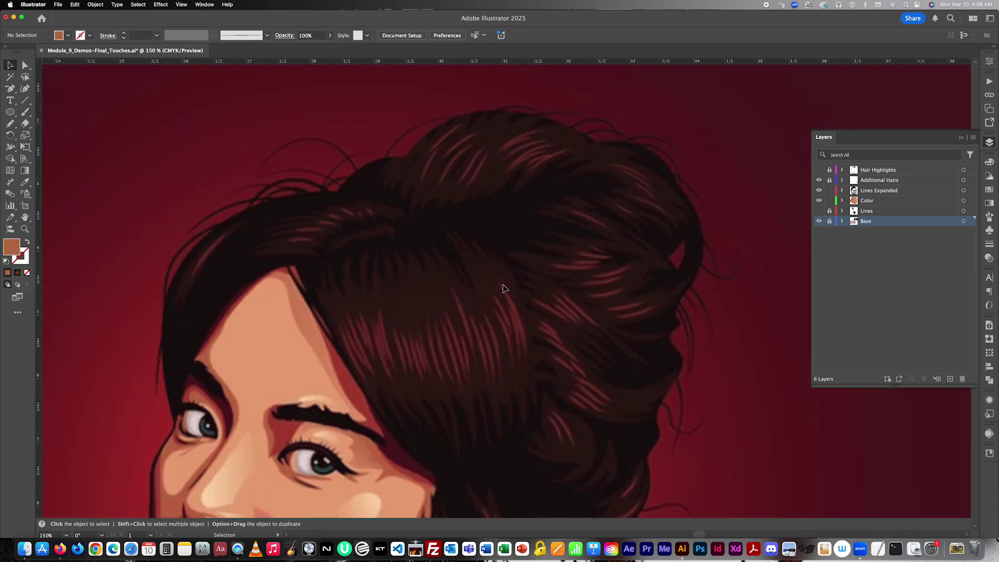
scroll(503, 288, down, 2)
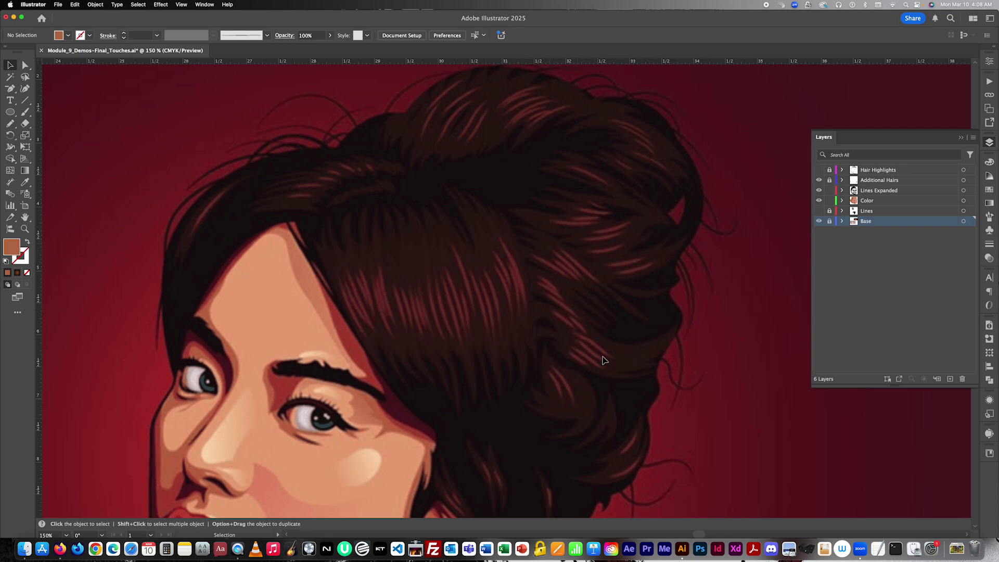
scroll(614, 383, up, 2)
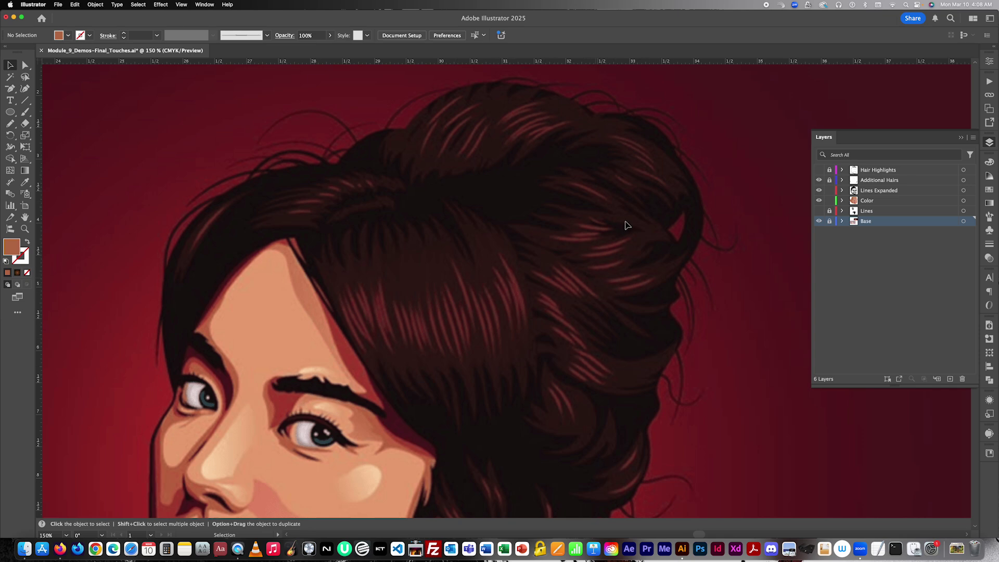
scroll(430, 305, up, 5)
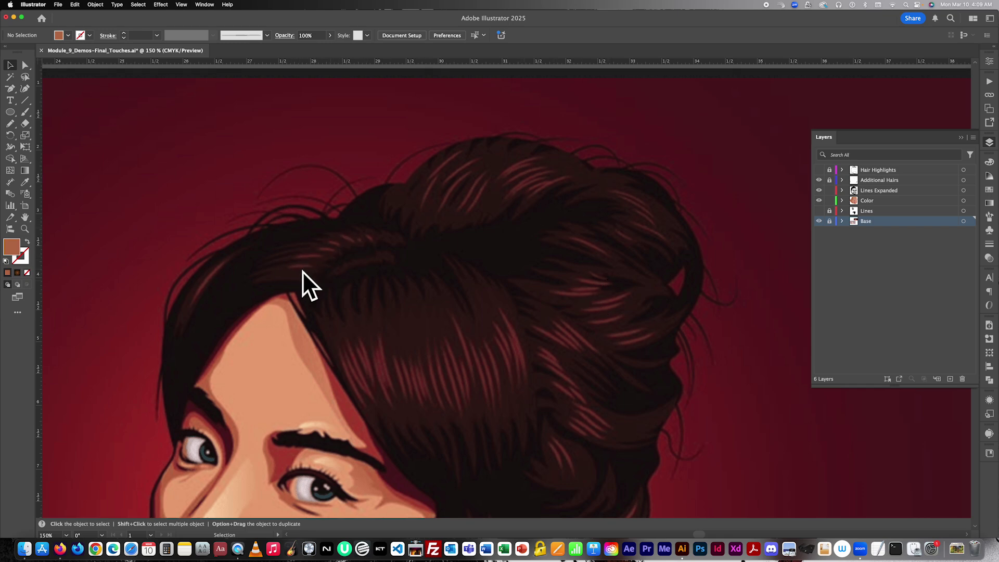
scroll(436, 368, down, 5)
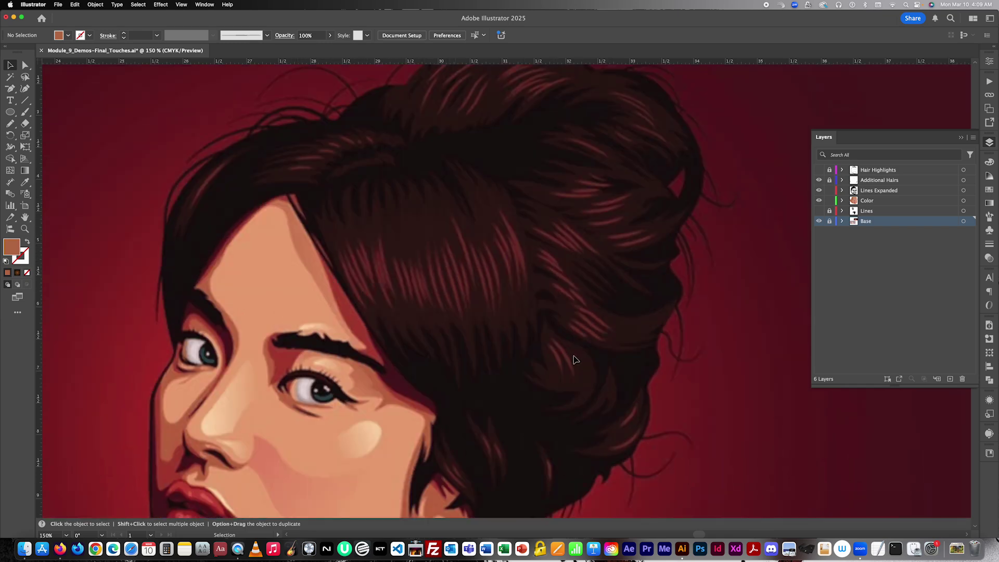
scroll(541, 340, down, 2)
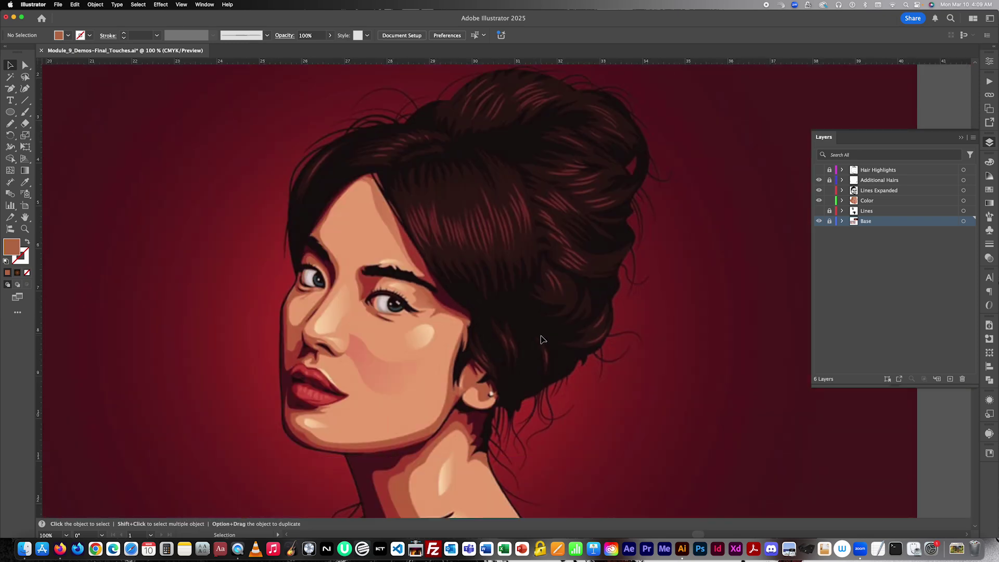
- Return to the self-portrait and compare its hair with the Base layer hidden and shown
scroll(542, 340, down, 3)
scroll(542, 339, left, 5)
scroll(327, 306, up, 1)
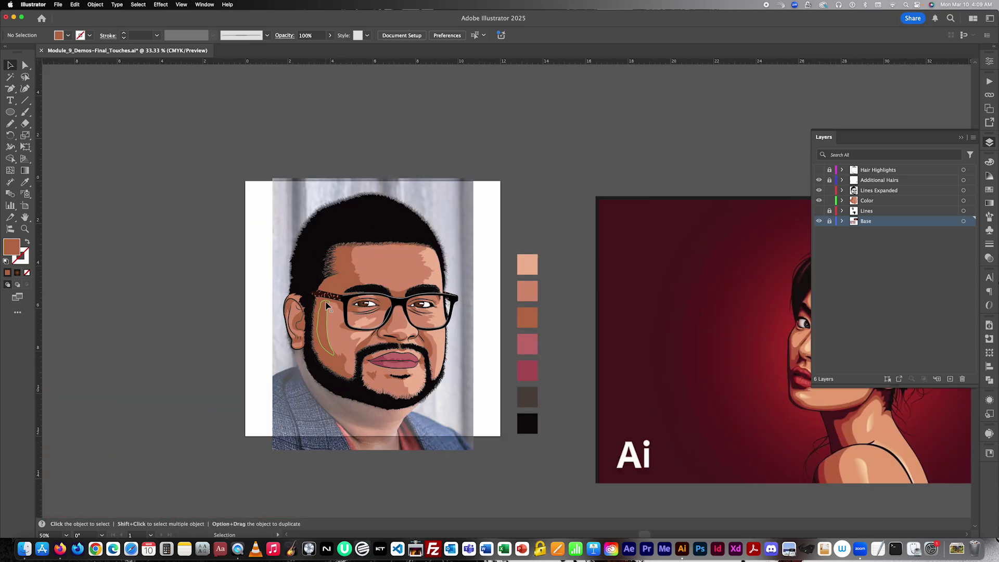
scroll(326, 306, up, 2)
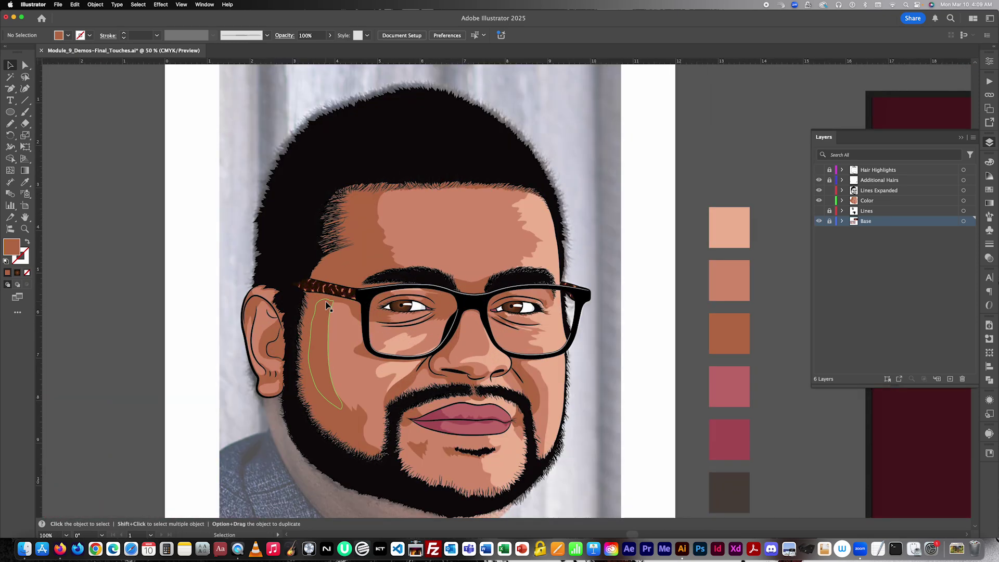
click(819, 221)
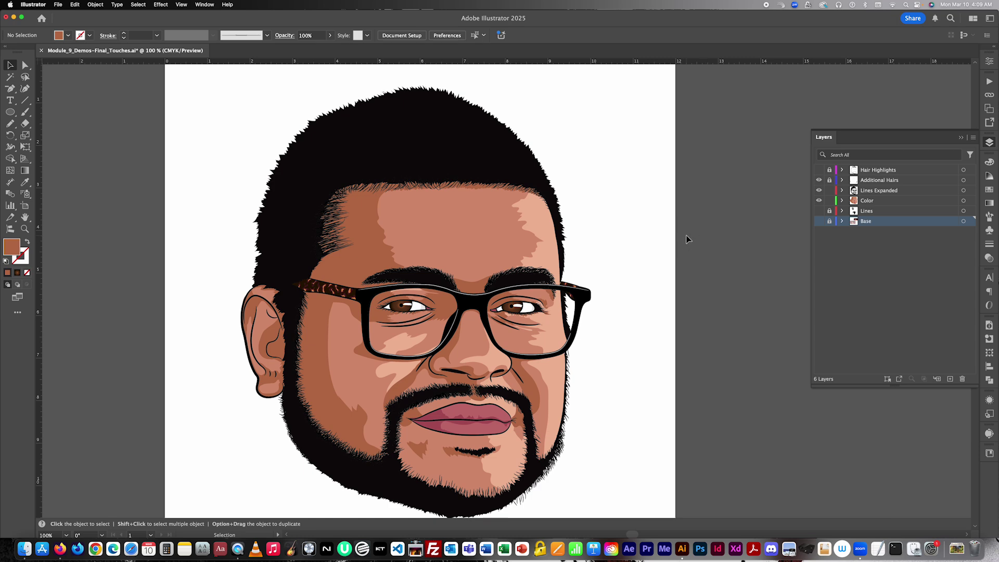
scroll(494, 187, up, 2)
scroll(692, 191, left, 1)
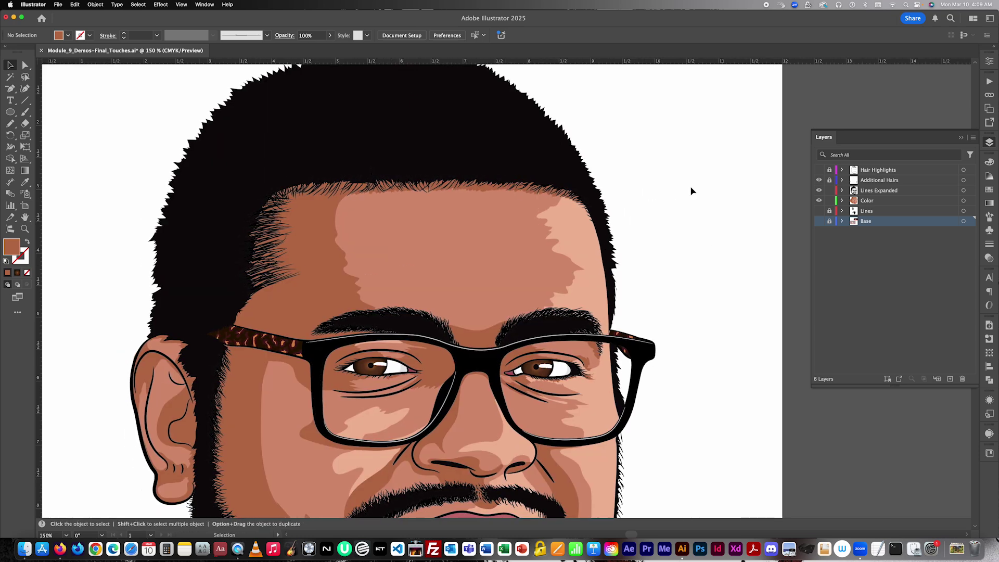
scroll(691, 192, up, 2)
click(819, 221)
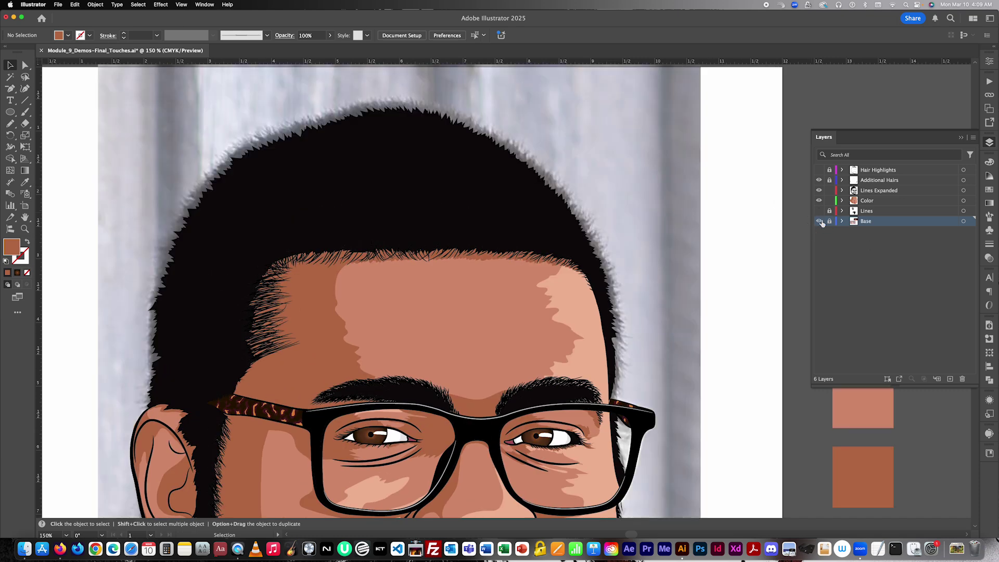
- Swap the fill and stroke of the black hair shape to leave only its outline, and lock the Lines Expanded and Color layers
click(830, 221)
click(376, 187)
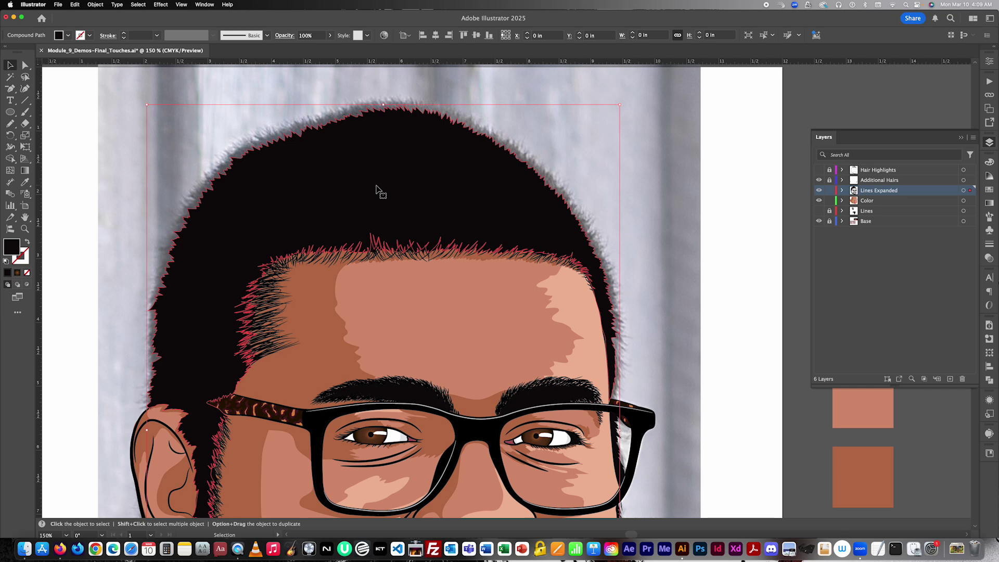
click(28, 241)
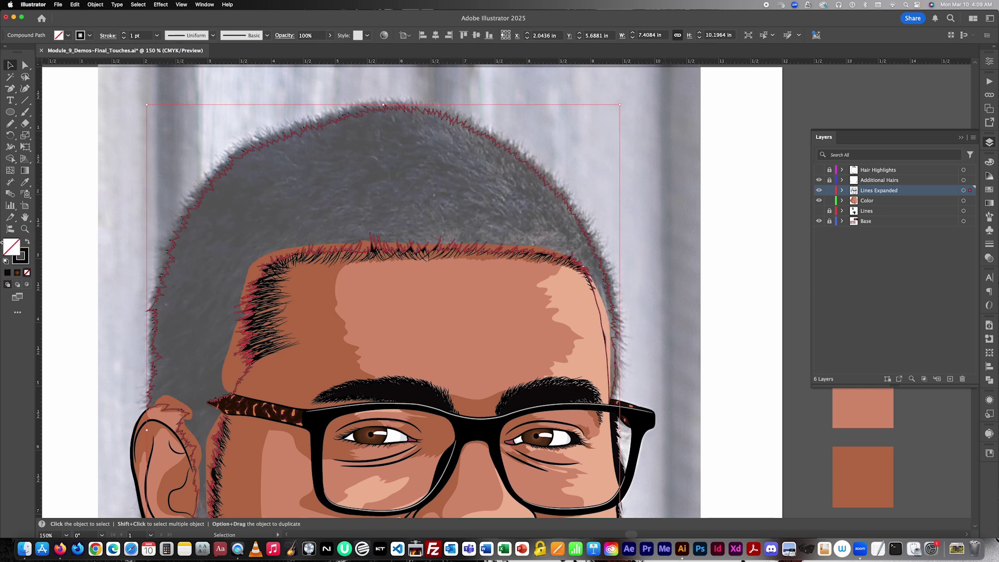
click(829, 191)
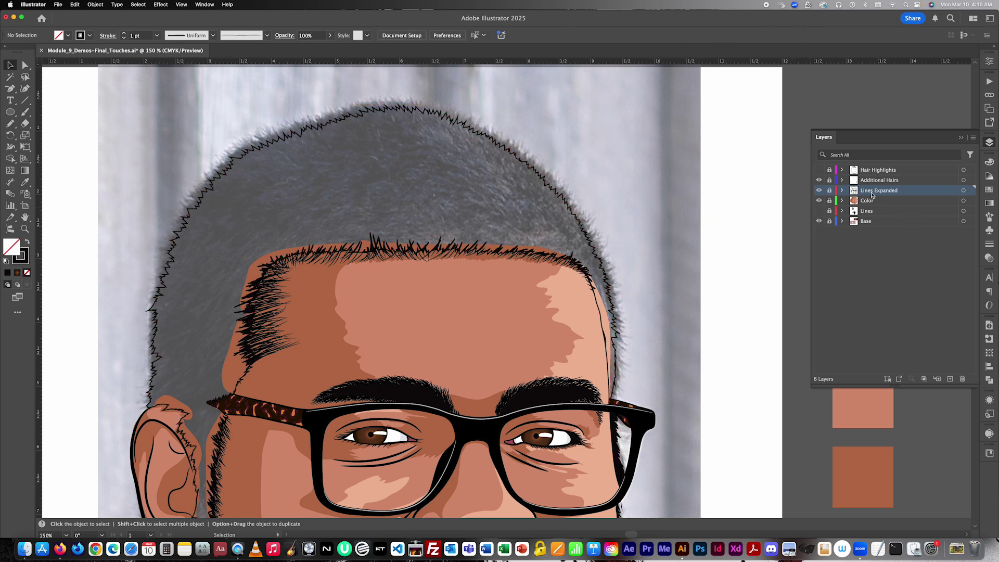
- Create a new layer above Hair Highlights and name it "Hair Highlights Alt"
click(878, 172)
click(951, 379)
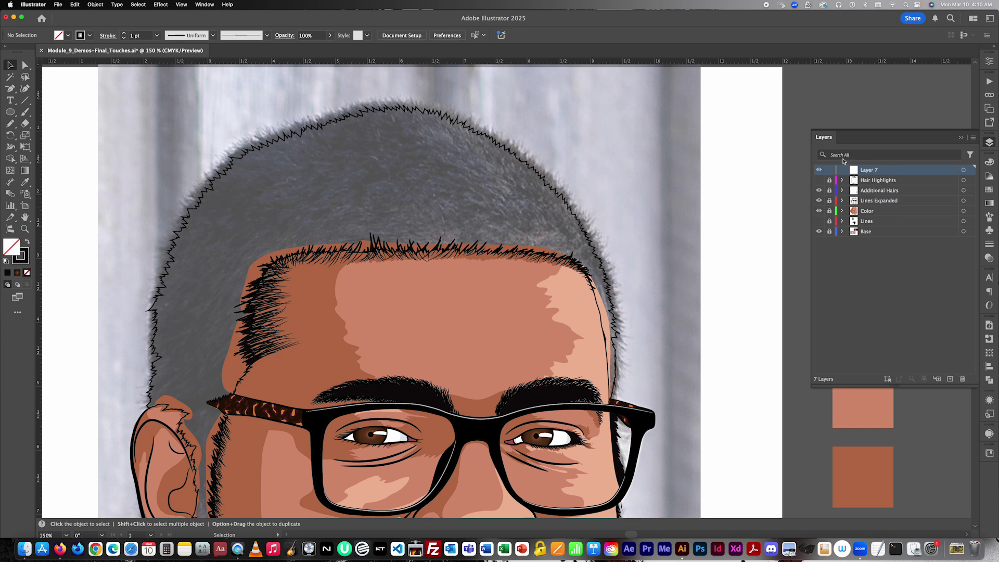
double_click(874, 171)
text(Hai)
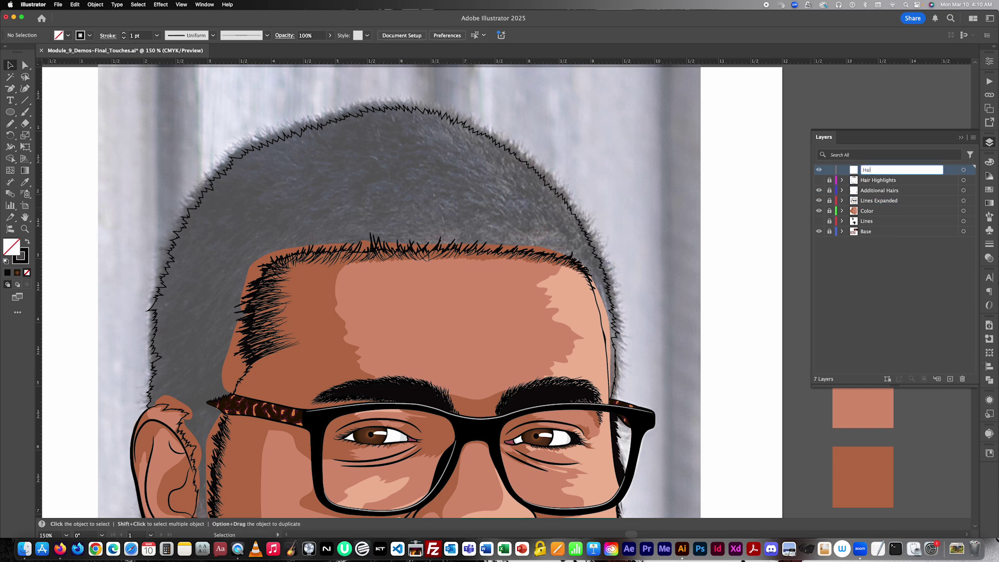
text(r Highlights)
key(Return)
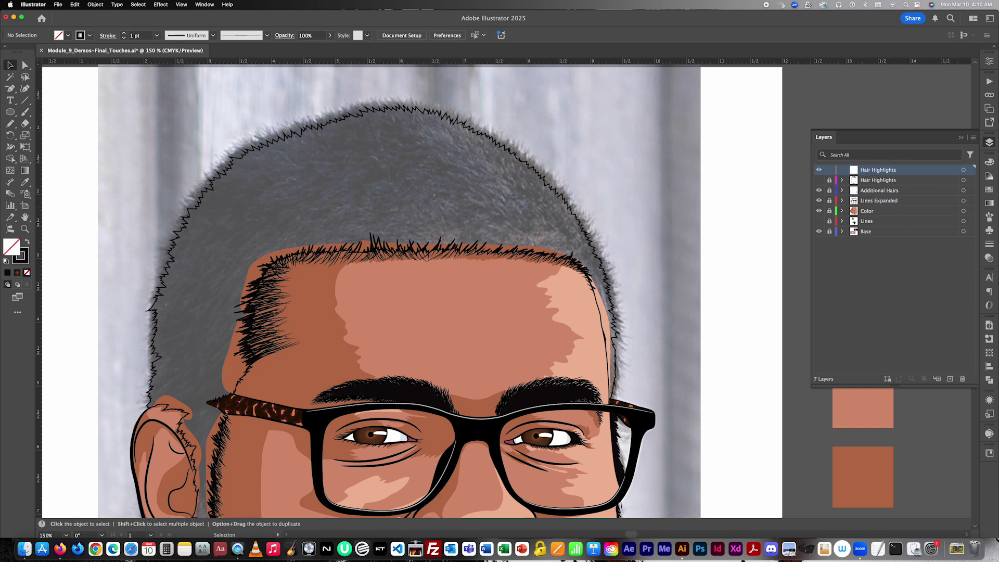
double_click(886, 172)
key(Right)
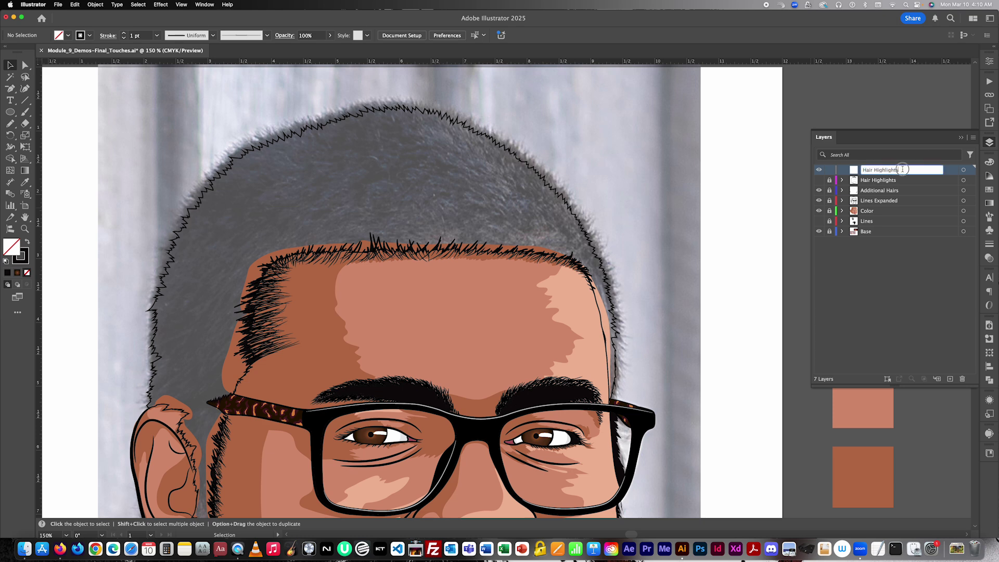
text(Alt)
key(Return)
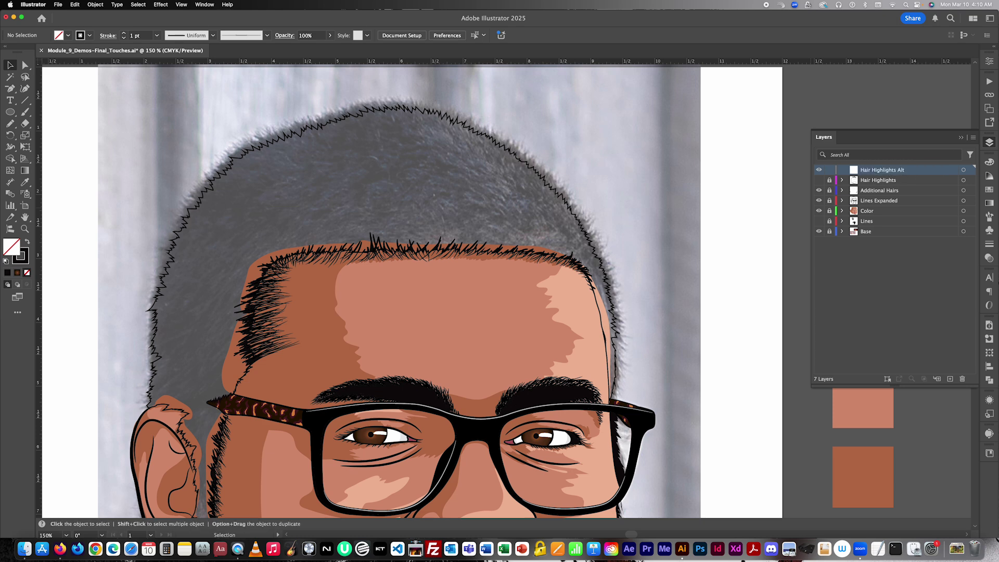
- Check the existing highlights by briefly showing the Hair Highlights layer, and set up the Pencil tool with a black fill and no stroke
click(819, 181)
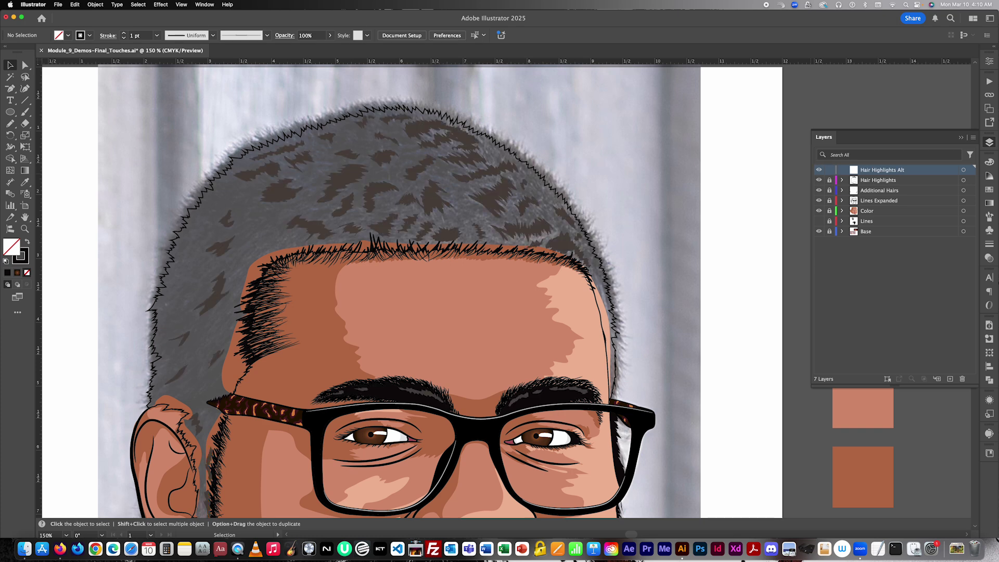
click(819, 181)
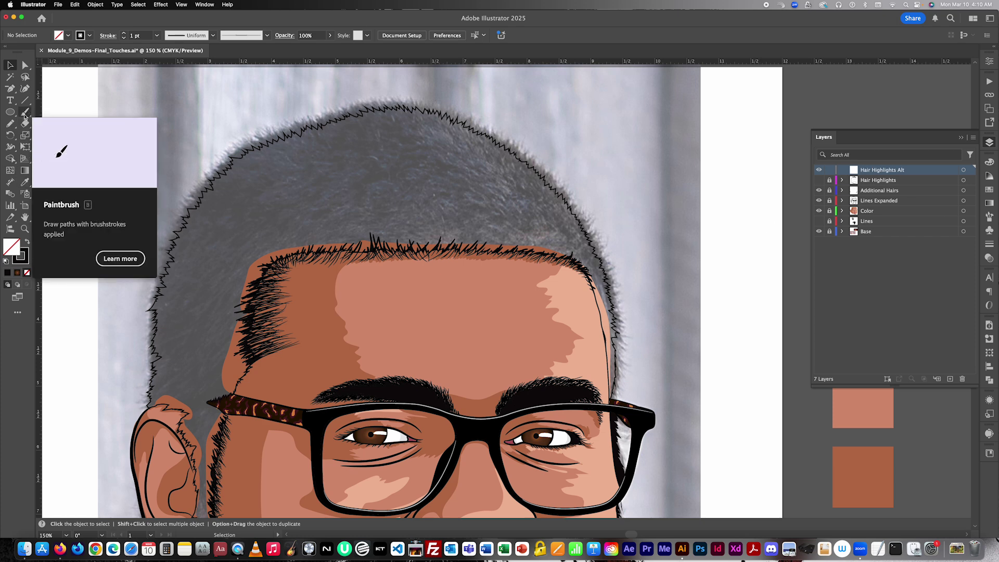
click(10, 124)
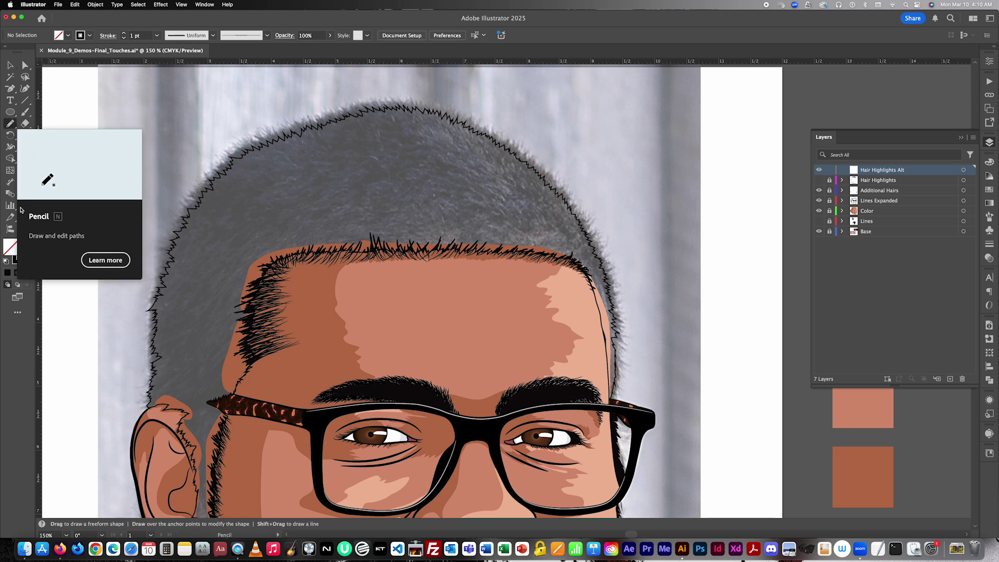
click(27, 243)
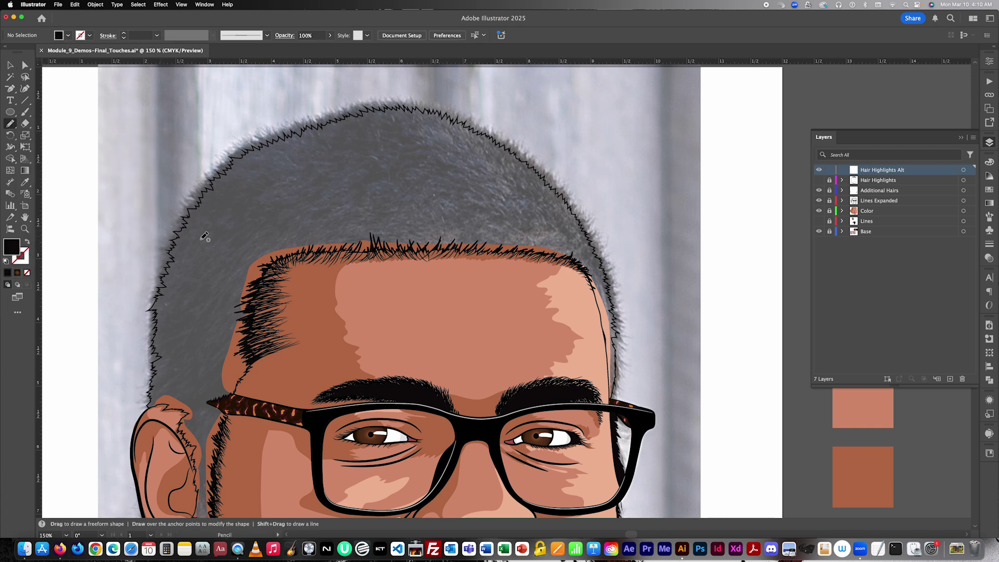
- Sample the existing hair highlights' dark brown as the Pencil tool's fill, leaving the Hair Highlights layer hidden
scroll(288, 250, down, 1)
scroll(367, 212, up, 2)
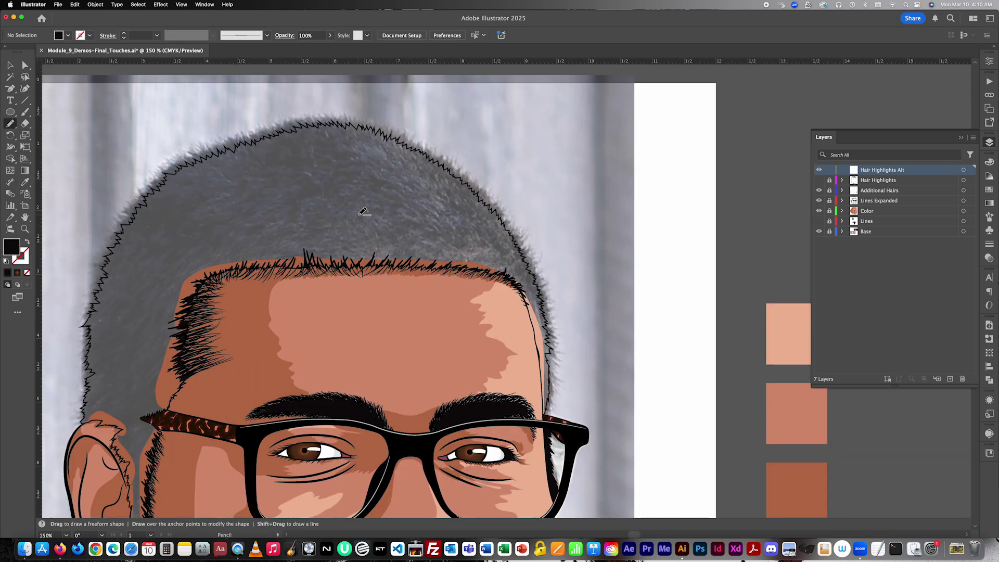
scroll(425, 227, left, 2)
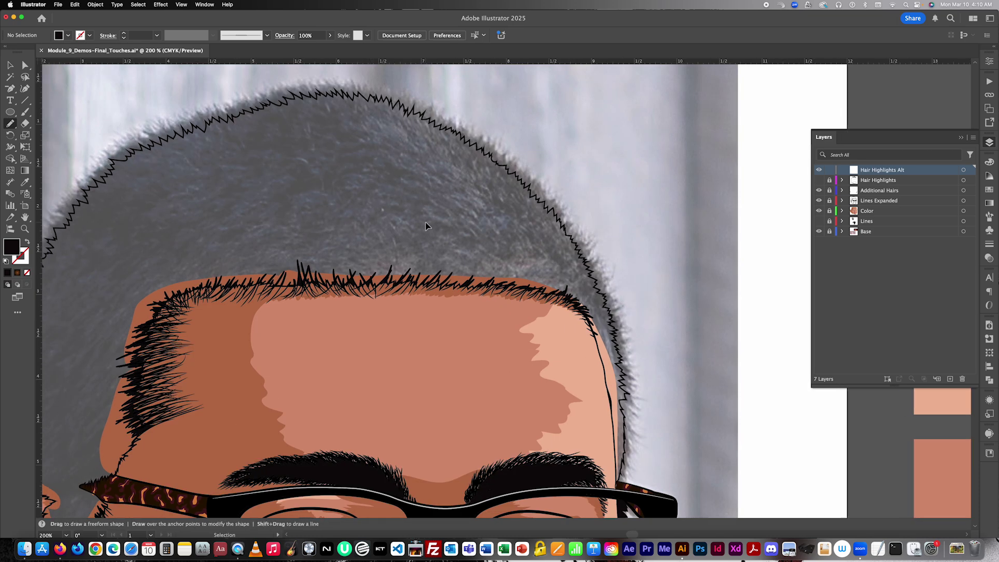
click(819, 180)
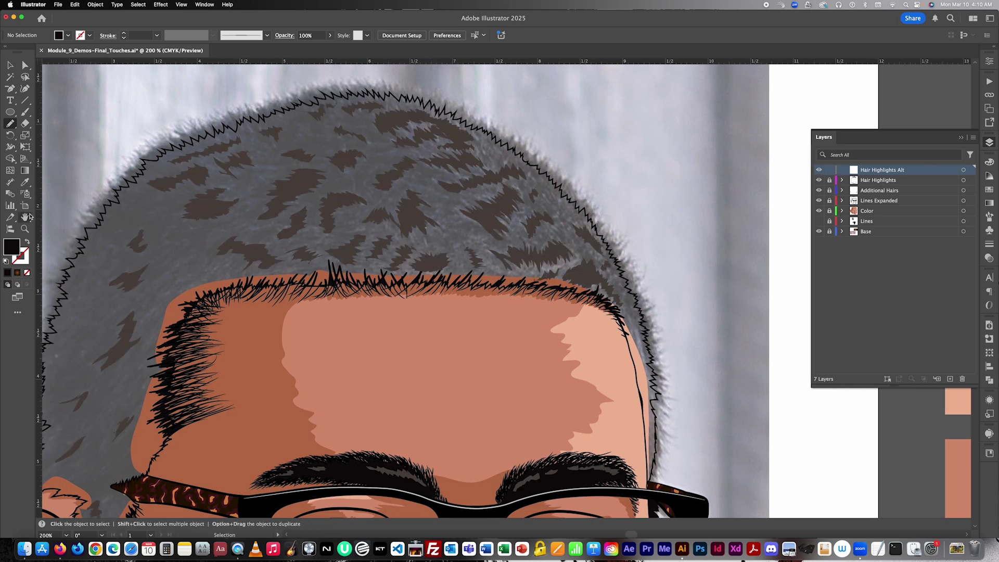
click(25, 182)
click(291, 191)
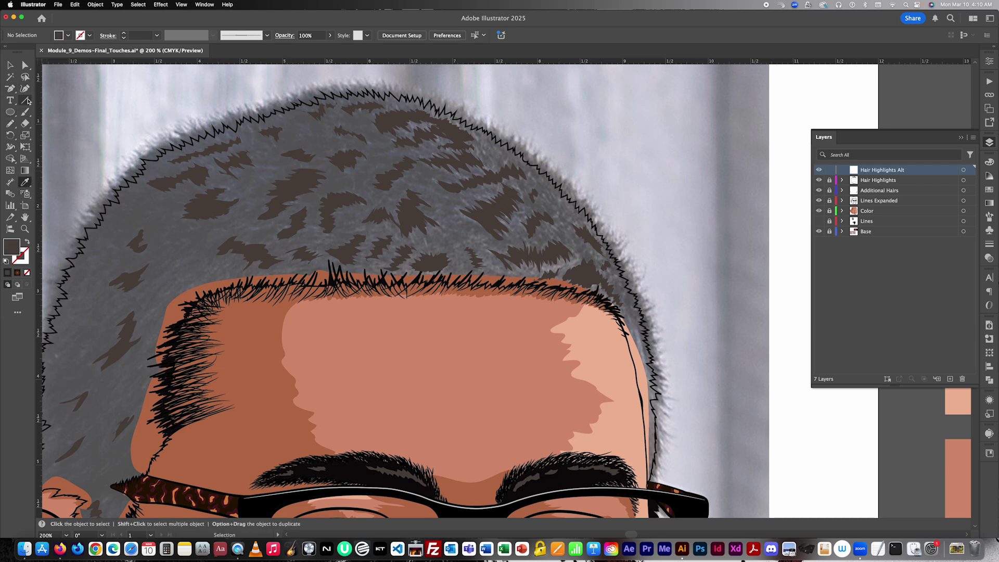
click(10, 123)
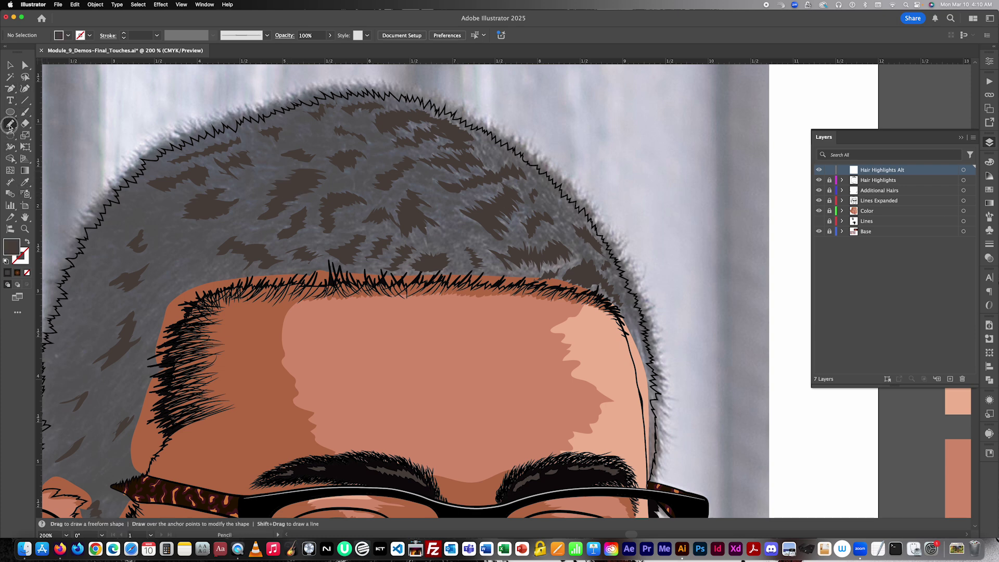
click(819, 180)
- Examine the photo's hair across the whole head for the direction of the strands and where the light falls
scroll(514, 189, left, 5)
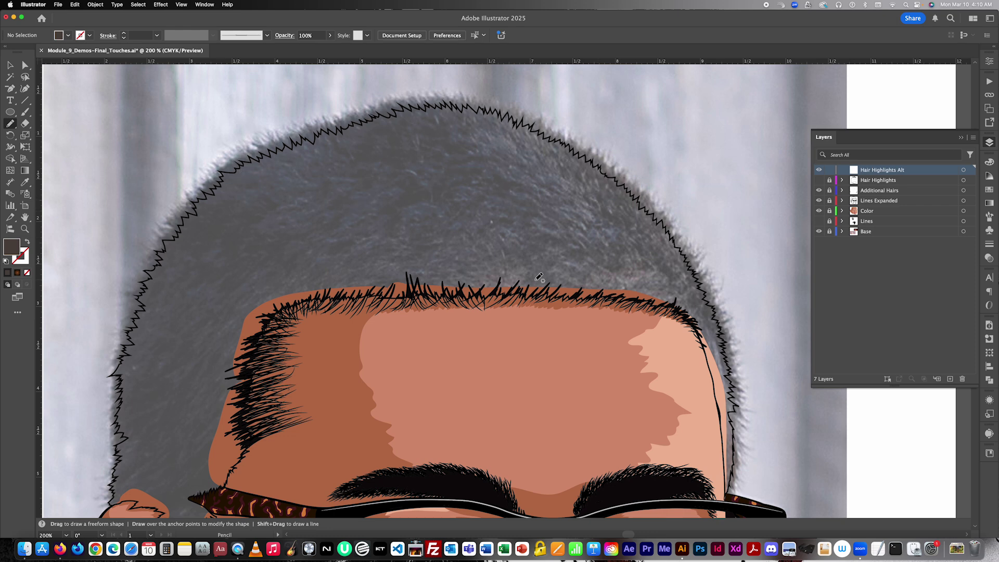
scroll(537, 281, left, 3)
scroll(536, 282, right, 5)
scroll(533, 280, right, 2)
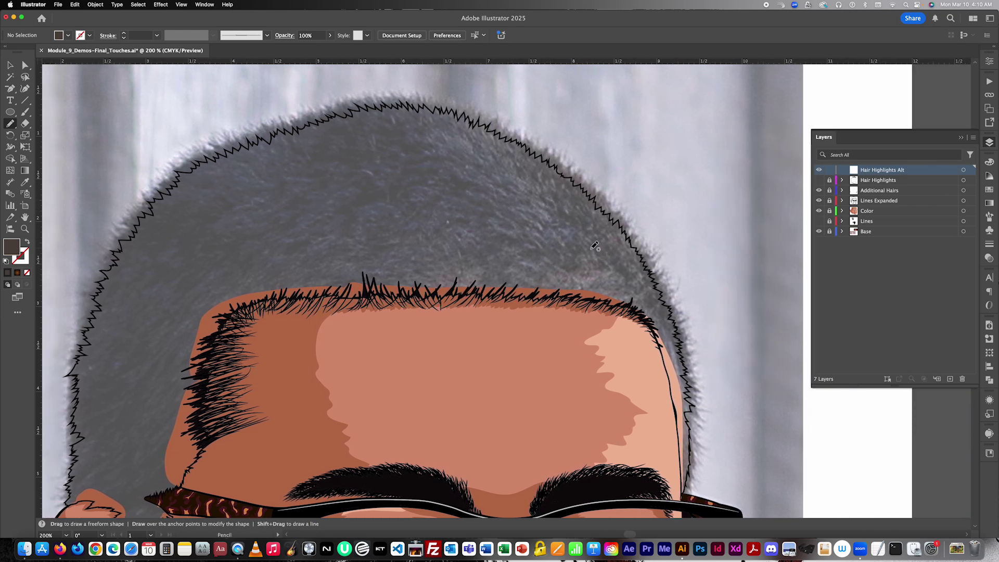
scroll(564, 244, left, 5)
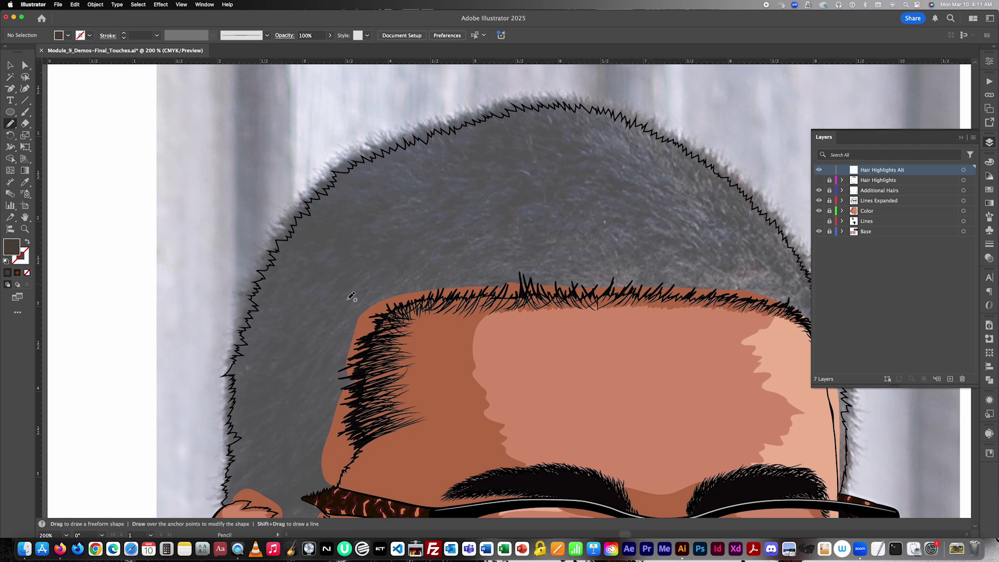
scroll(342, 283, up, 3)
scroll(427, 307, up, 5)
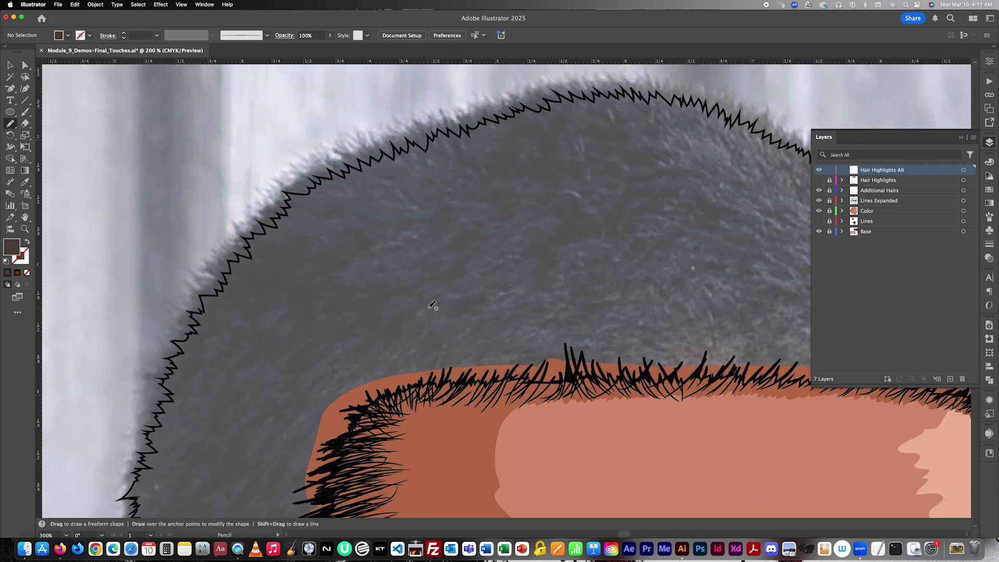
scroll(423, 310, down, 4)
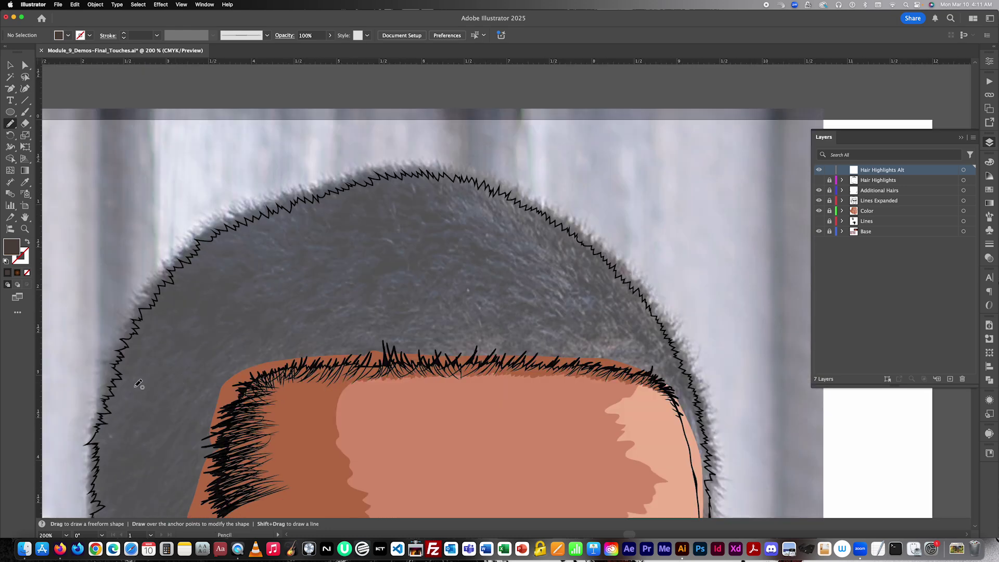
scroll(168, 425, down, 4)
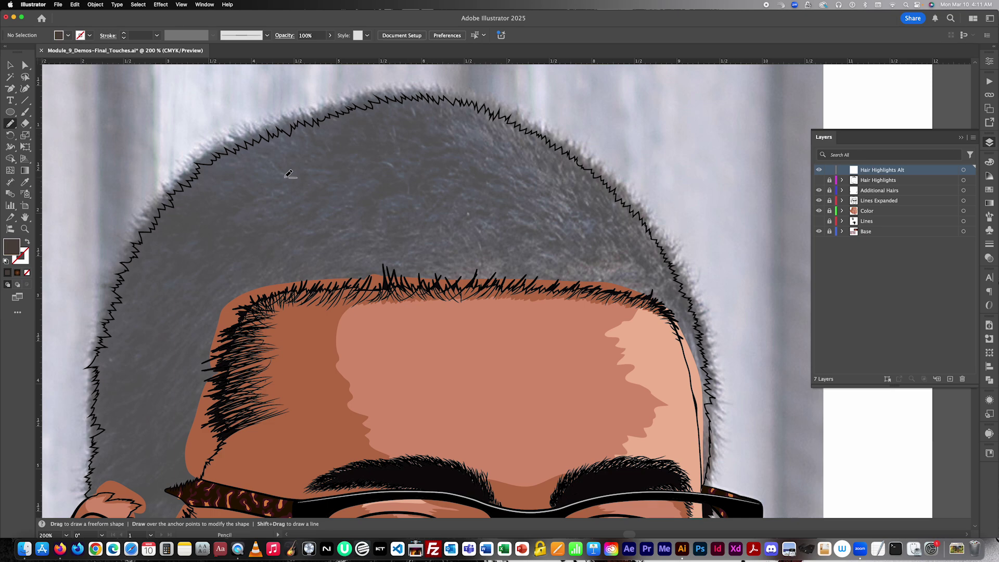
scroll(555, 205, up, 3)
scroll(513, 223, down, 3)
scroll(595, 223, left, 3)
scroll(595, 223, right, 3)
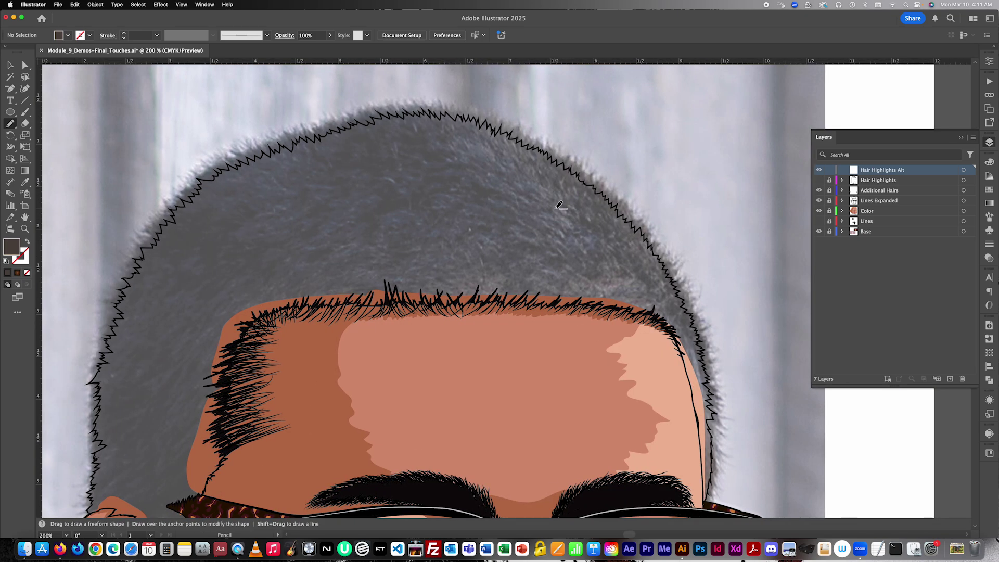
scroll(560, 205, up, 2)
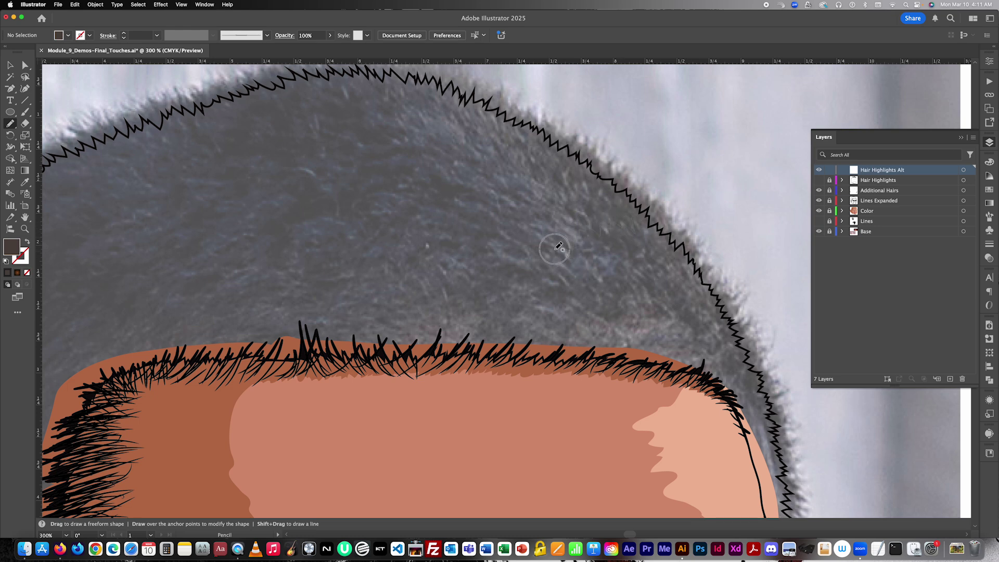
mouse_move(546, 277)
mouse_down()
mouse_move(631, 302)
mouse_move(632, 229)
mouse_up()
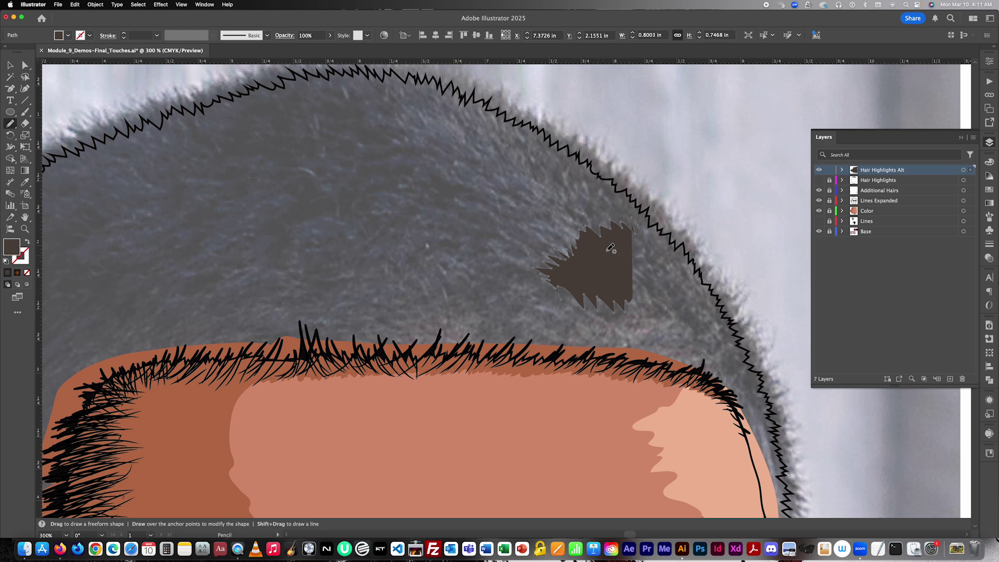
key(Delete)
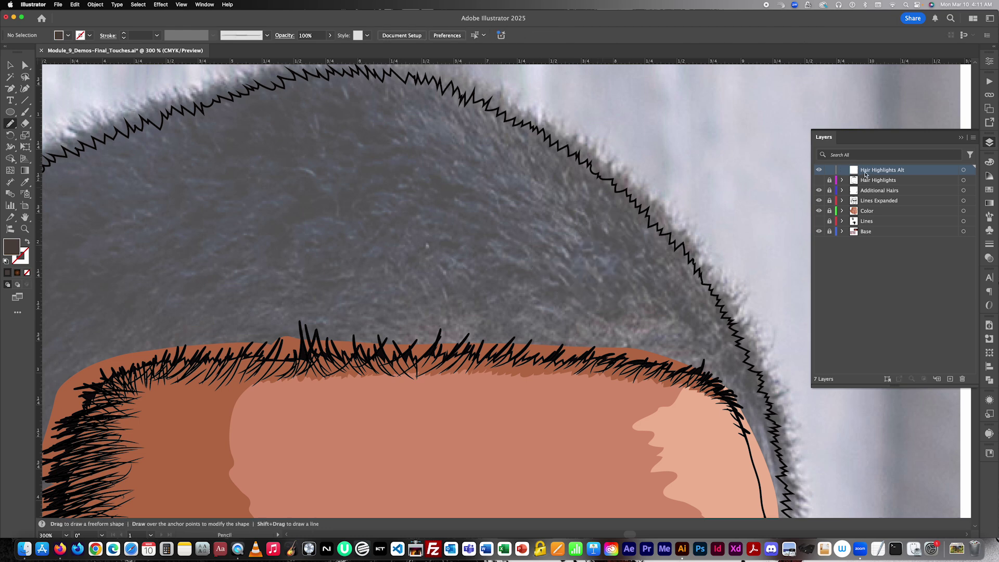
- Set the Hair Highlights Alt layer's color to Light Red
double_click(919, 172)
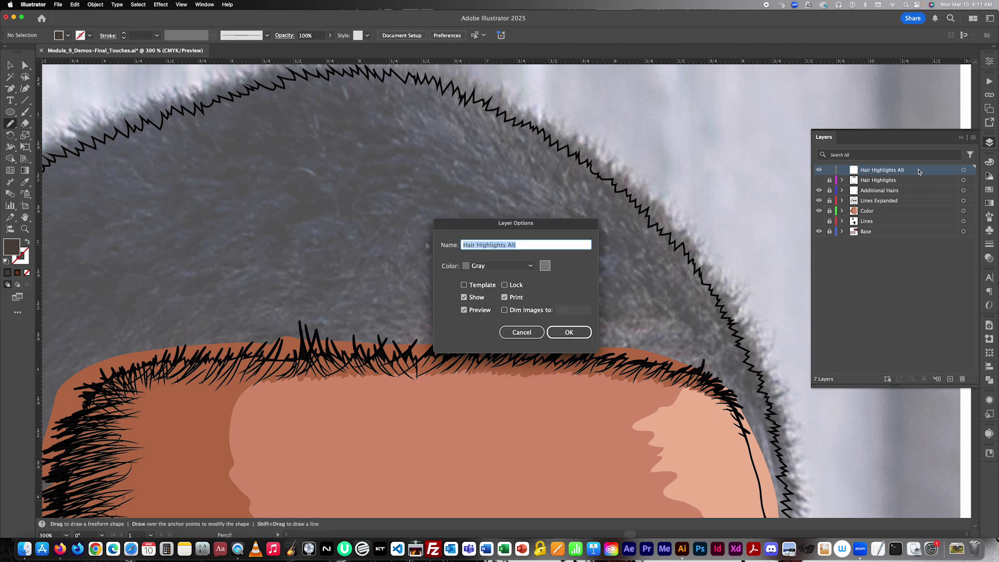
click(498, 266)
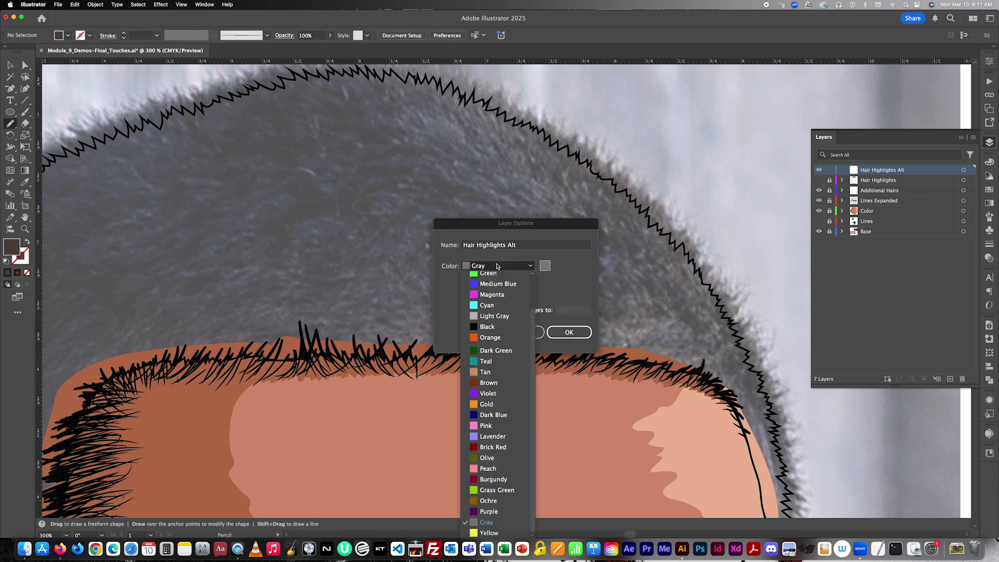
click(495, 301)
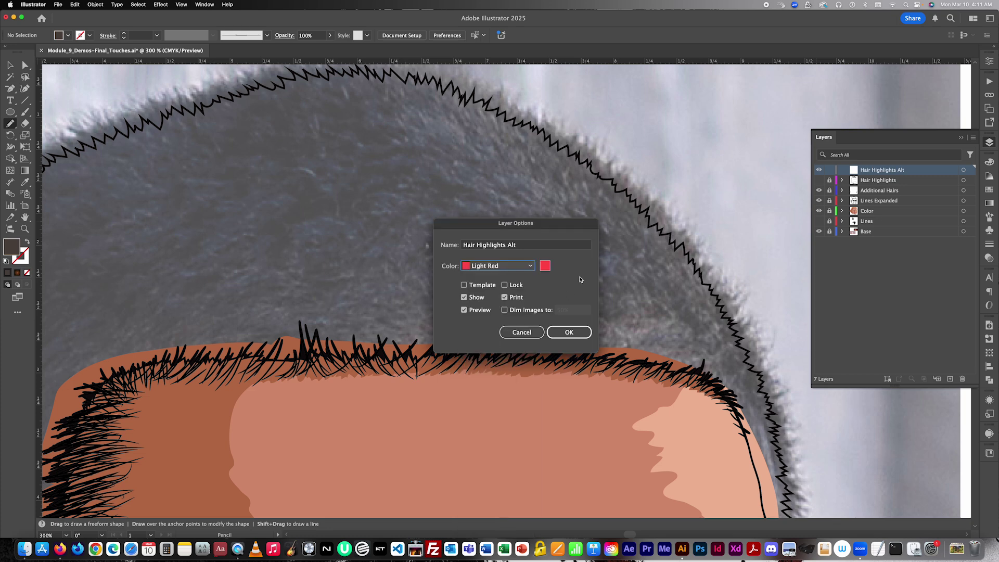
click(569, 332)
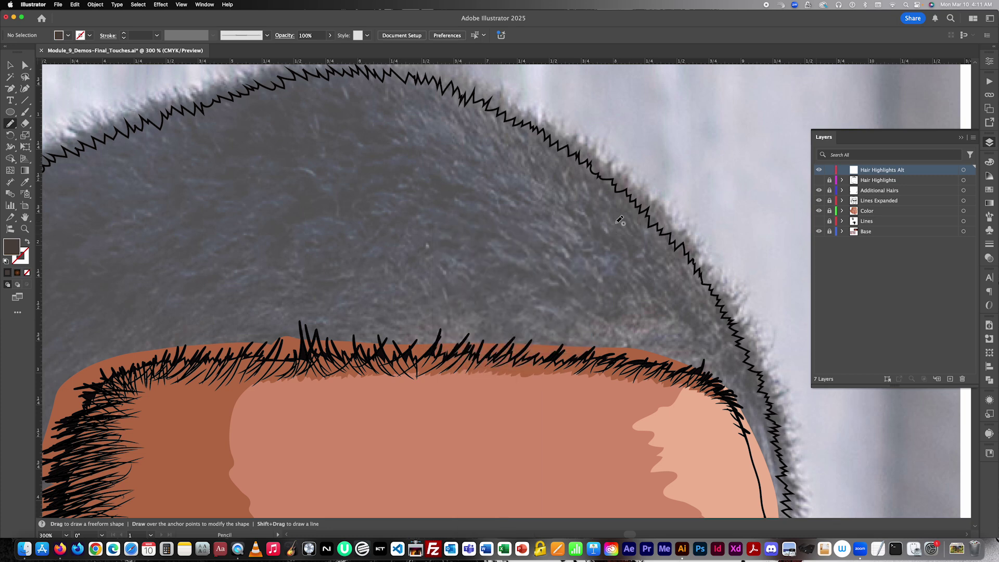
- Draw a jagged dark-brown highlight from the right temple up toward the crown, following the photo's light strands
mouse_move(611, 208)
mouse_down()
mouse_move(580, 225)
mouse_move(585, 258)
mouse_move(622, 264)
mouse_move(630, 301)
mouse_move(670, 304)
mouse_move(684, 324)
mouse_move(715, 335)
mouse_move(711, 353)
mouse_move(732, 392)
mouse_move(695, 362)
mouse_move(545, 349)
mouse_move(512, 331)
mouse_move(553, 318)
mouse_move(537, 300)
mouse_move(568, 277)
mouse_move(546, 263)
mouse_move(521, 269)
mouse_move(506, 244)
mouse_move(524, 246)
mouse_move(524, 227)
mouse_move(506, 209)
mouse_move(470, 204)
mouse_move(458, 178)
mouse_move(501, 174)
mouse_move(614, 210)
mouse_up()
key(super+minus)
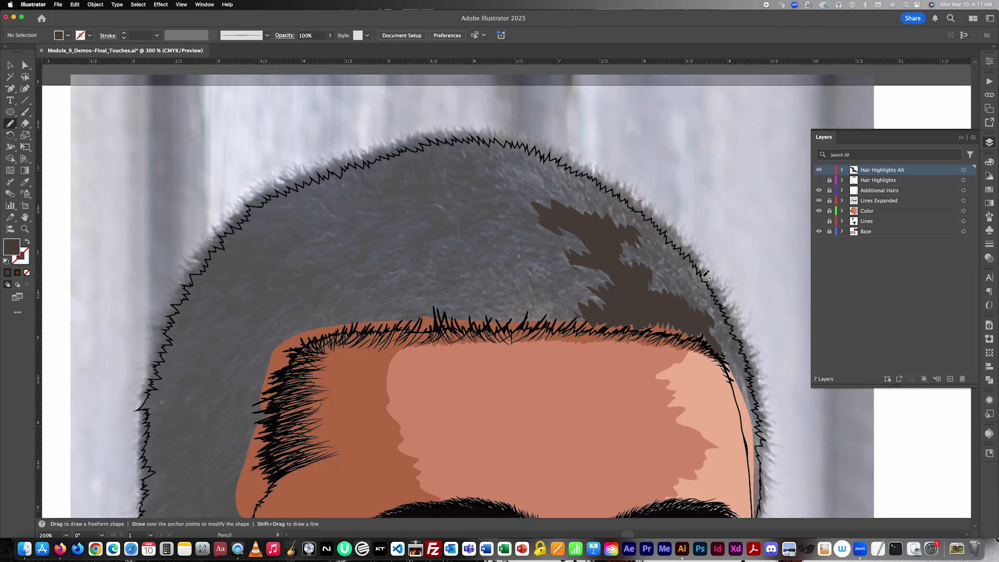
scroll(645, 256, up, 2)
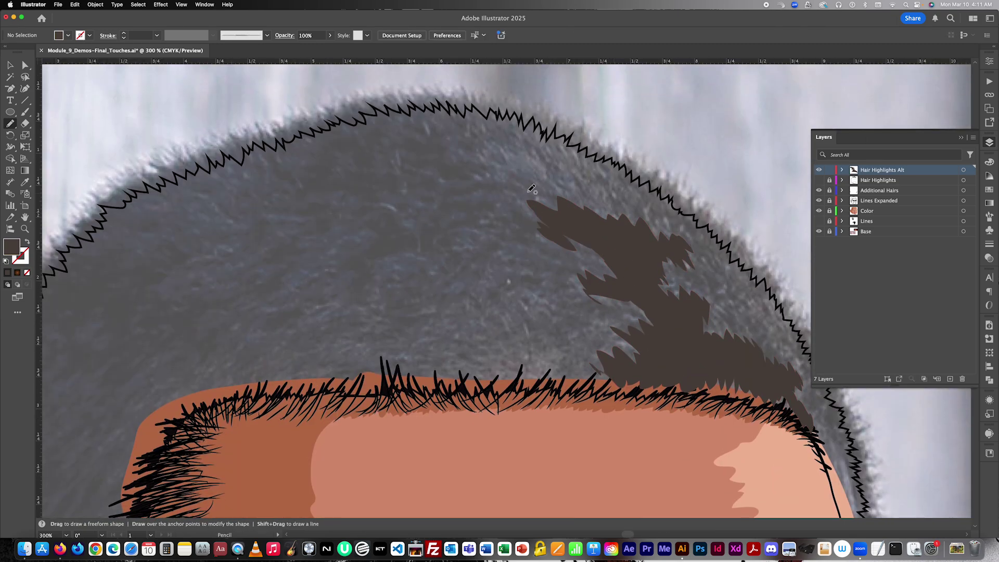
mouse_move(635, 216)
mouse_down()
mouse_move(590, 159)
mouse_move(504, 130)
mouse_move(538, 164)
mouse_move(499, 147)
mouse_move(486, 172)
mouse_move(548, 189)
mouse_move(533, 193)
mouse_move(584, 227)
mouse_move(638, 231)
mouse_move(638, 210)
mouse_up()
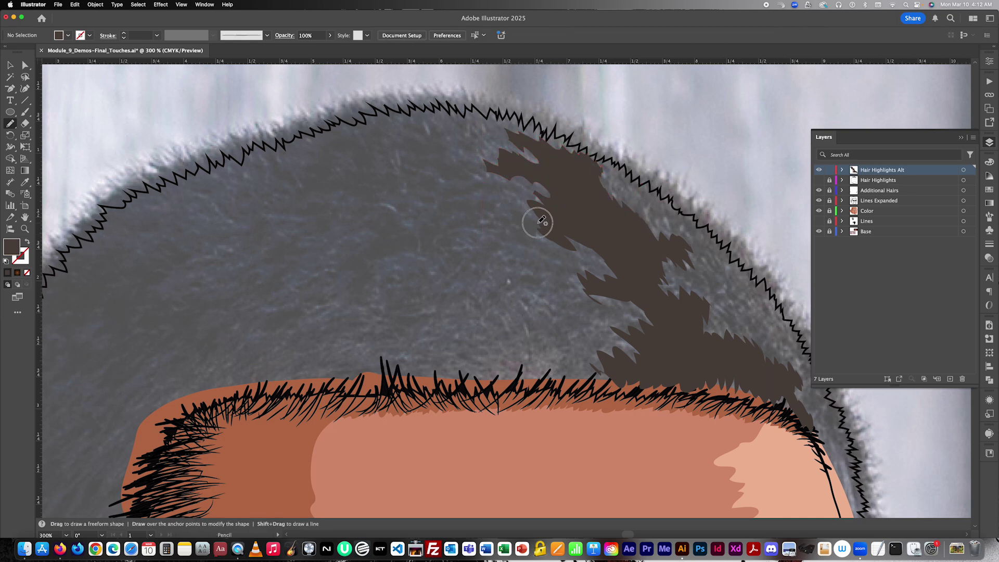
- Fringe the highlight's inner edge with a ragged shape about 0.87 × 0.43 in and extend its upper end across the crown
drag(512, 215, 491, 193)
mouse_move(447, 186)
mouse_down()
mouse_move(518, 191)
mouse_move(503, 175)
mouse_move(480, 181)
mouse_move(490, 169)
mouse_move(545, 173)
mouse_move(557, 189)
mouse_move(534, 221)
mouse_up()
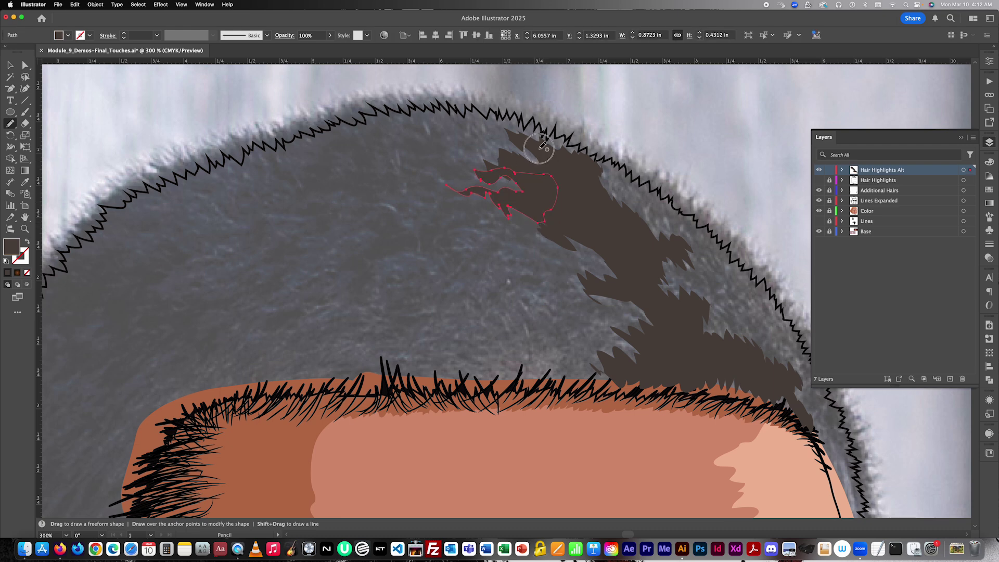
mouse_move(543, 145)
mouse_down()
mouse_move(513, 128)
mouse_move(414, 123)
mouse_move(448, 152)
mouse_move(517, 160)
mouse_move(542, 147)
mouse_up()
super+click(585, 119)
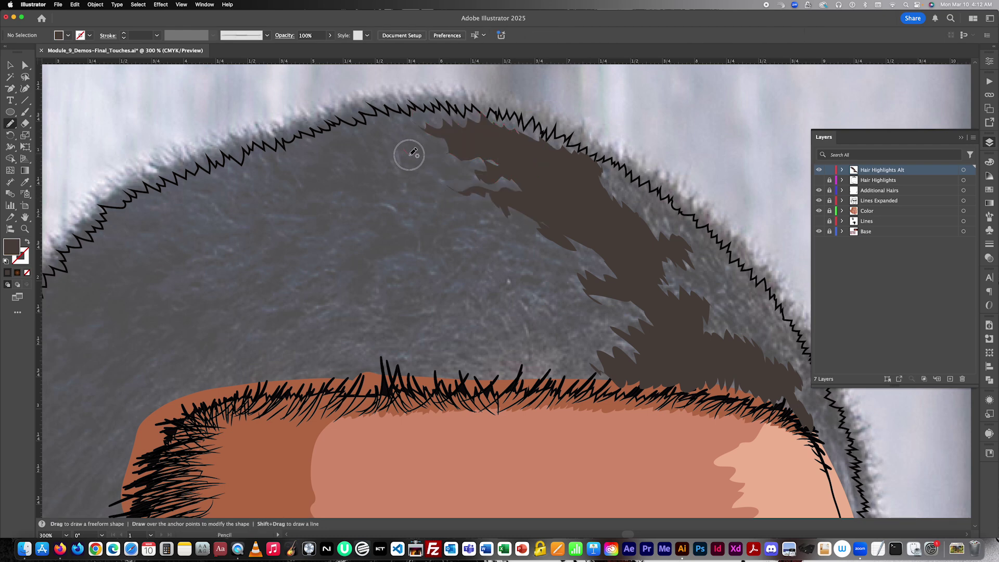
- Draw ragged highlight patches left of the crown: a small one, a large one on the upper left, and one below it
mouse_move(409, 155)
mouse_down()
mouse_move(457, 183)
mouse_move(434, 192)
mouse_move(448, 205)
mouse_move(469, 209)
mouse_move(442, 217)
mouse_move(468, 218)
mouse_move(399, 241)
mouse_move(394, 222)
mouse_move(406, 202)
mouse_move(379, 199)
mouse_move(435, 185)
mouse_move(400, 152)
mouse_up()
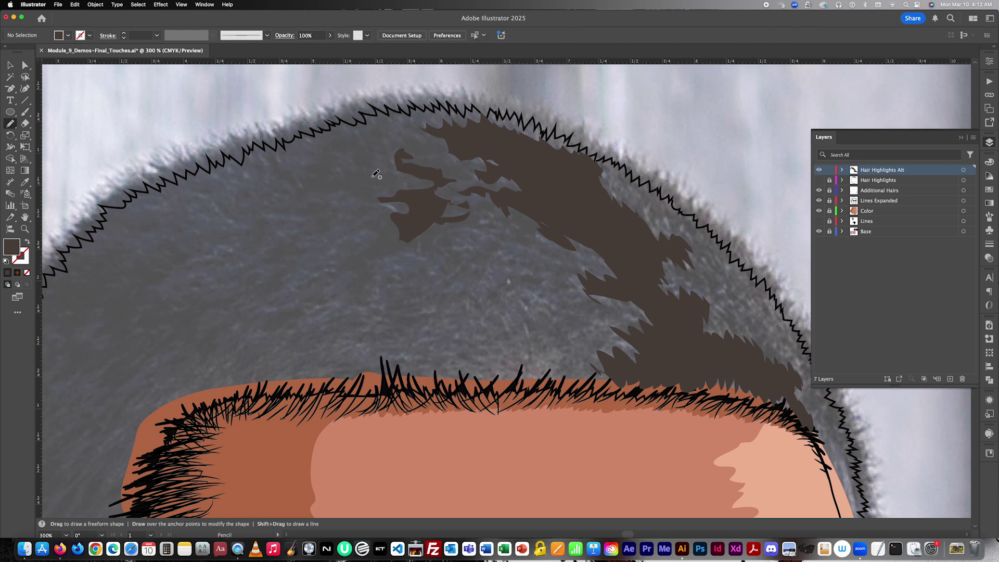
mouse_move(366, 196)
mouse_down()
mouse_move(290, 185)
mouse_move(275, 171)
mouse_move(297, 170)
mouse_move(276, 160)
mouse_move(245, 178)
mouse_move(213, 172)
mouse_move(138, 204)
mouse_move(127, 224)
mouse_move(145, 227)
mouse_move(148, 242)
mouse_move(117, 238)
mouse_move(139, 254)
mouse_move(184, 252)
mouse_move(183, 270)
mouse_move(161, 291)
mouse_move(233, 297)
mouse_move(259, 269)
mouse_move(293, 262)
mouse_move(276, 245)
mouse_move(310, 229)
mouse_move(318, 211)
mouse_move(367, 198)
mouse_up()
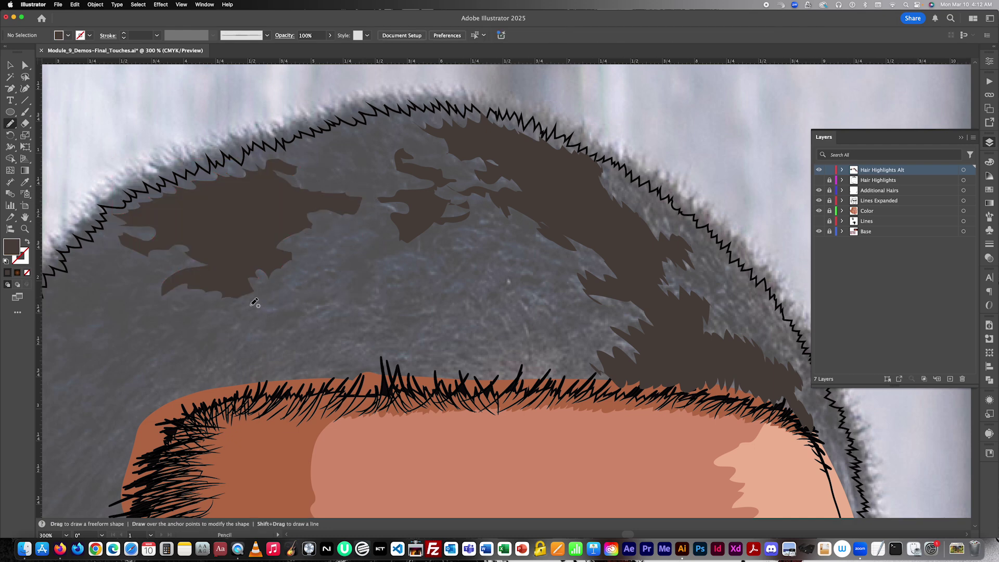
mouse_move(235, 305)
mouse_down()
mouse_move(199, 322)
mouse_move(262, 342)
mouse_move(270, 319)
mouse_move(298, 307)
mouse_move(290, 297)
mouse_move(298, 287)
mouse_move(375, 234)
mouse_move(302, 216)
mouse_move(307, 234)
mouse_move(291, 271)
mouse_move(268, 299)
mouse_move(244, 307)
mouse_up()
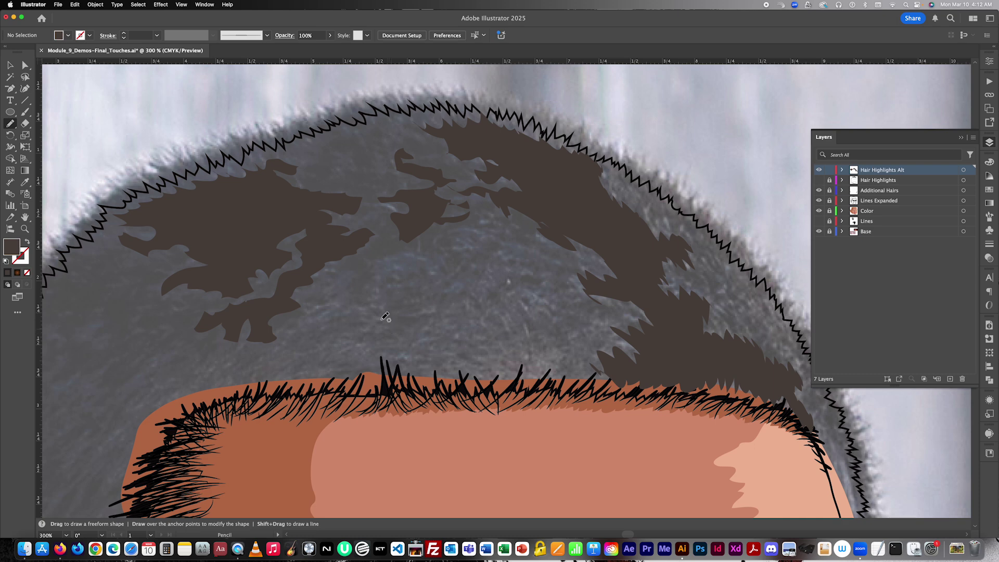
- Draw a curved, hooked highlight patch between the left patches and the centre of the hair, above the hairline
mouse_move(338, 274)
mouse_down()
mouse_move(349, 301)
mouse_move(371, 306)
mouse_move(378, 262)
mouse_move(419, 259)
mouse_move(438, 277)
mouse_move(410, 278)
mouse_move(376, 318)
mouse_move(327, 309)
mouse_move(334, 289)
mouse_move(323, 272)
mouse_up()
scroll(375, 243, up, 2)
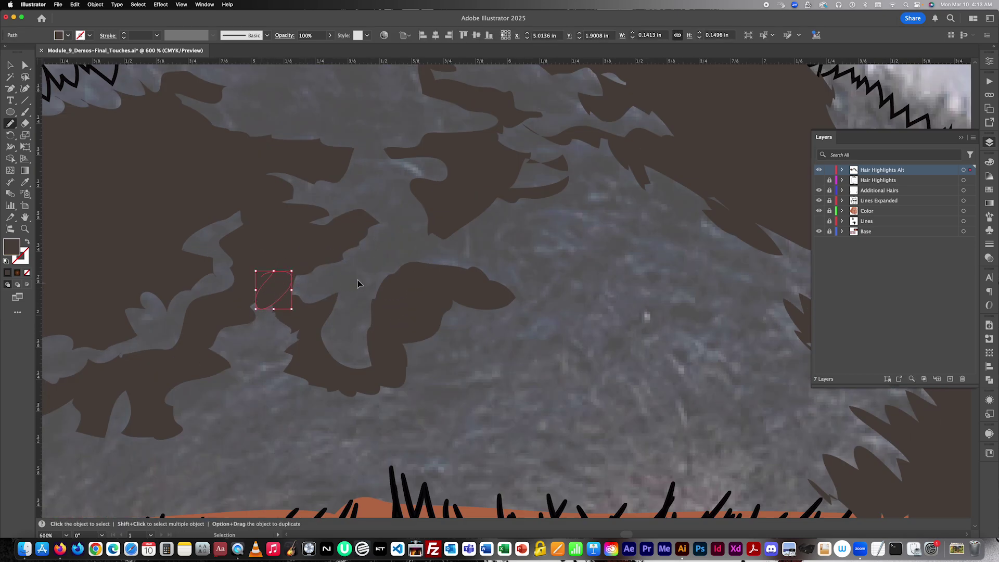
scroll(383, 295, up, 2)
scroll(383, 291, down, 4)
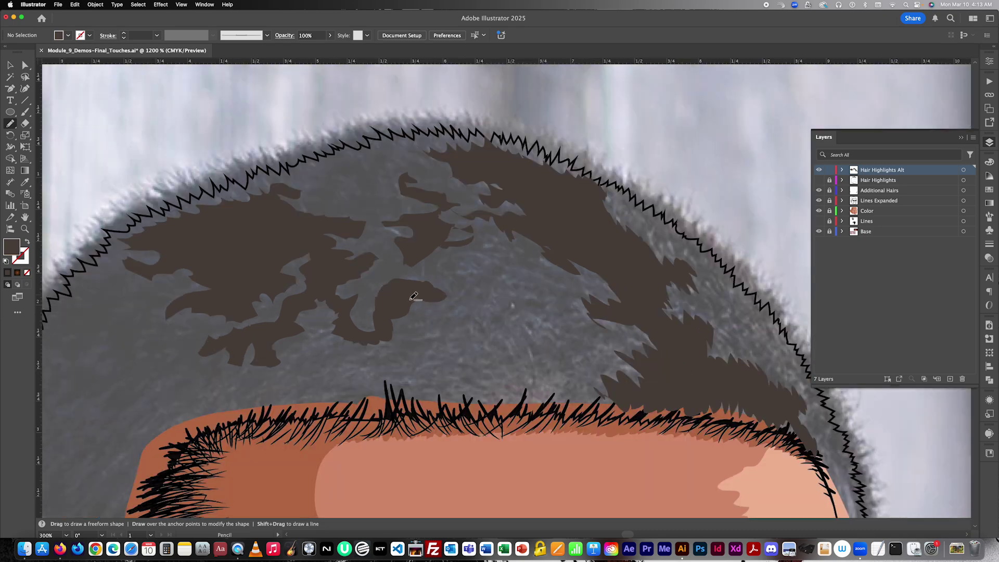
- Draw a feathered highlight patch about 0.92 × 0.79 in in the centre of the hair, beside the hooked patch
scroll(491, 284, up, 2)
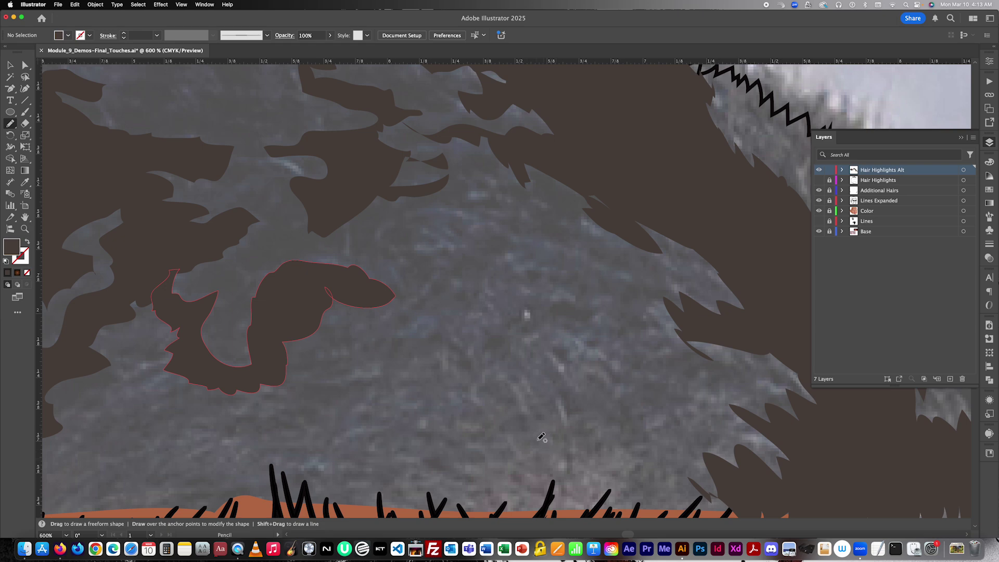
scroll(518, 363, down, 5)
scroll(520, 361, up, 5)
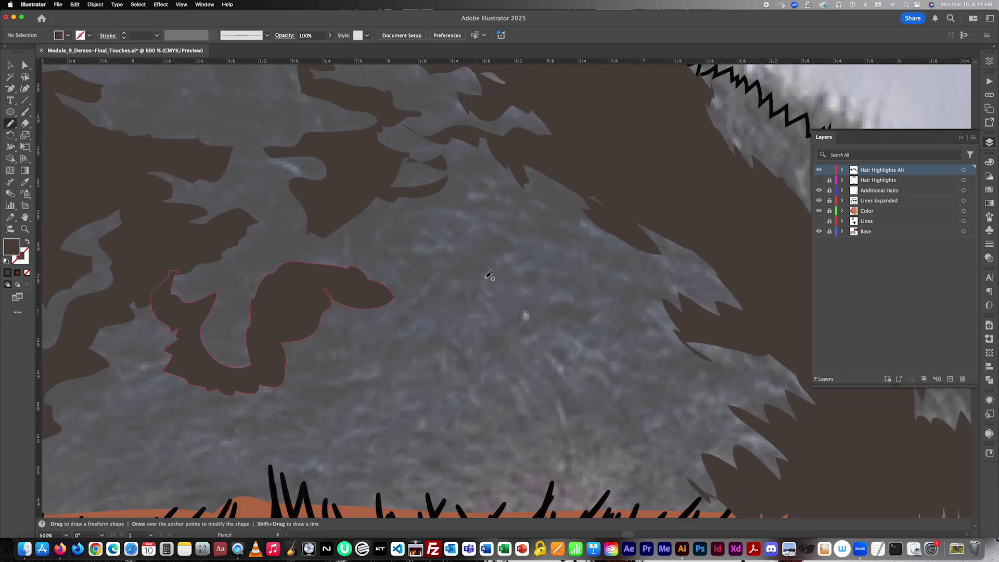
mouse_move(460, 256)
mouse_down()
mouse_move(420, 256)
mouse_move(412, 237)
mouse_move(428, 218)
mouse_move(489, 219)
mouse_move(623, 271)
mouse_move(630, 280)
mouse_move(543, 281)
mouse_move(565, 297)
mouse_move(549, 320)
mouse_move(628, 371)
mouse_move(617, 397)
mouse_move(602, 411)
mouse_move(547, 395)
mouse_move(495, 395)
mouse_move(473, 383)
mouse_move(449, 345)
mouse_move(400, 330)
mouse_move(455, 279)
mouse_move(478, 288)
mouse_move(505, 239)
mouse_move(474, 240)
mouse_move(453, 260)
mouse_up()
key(super)
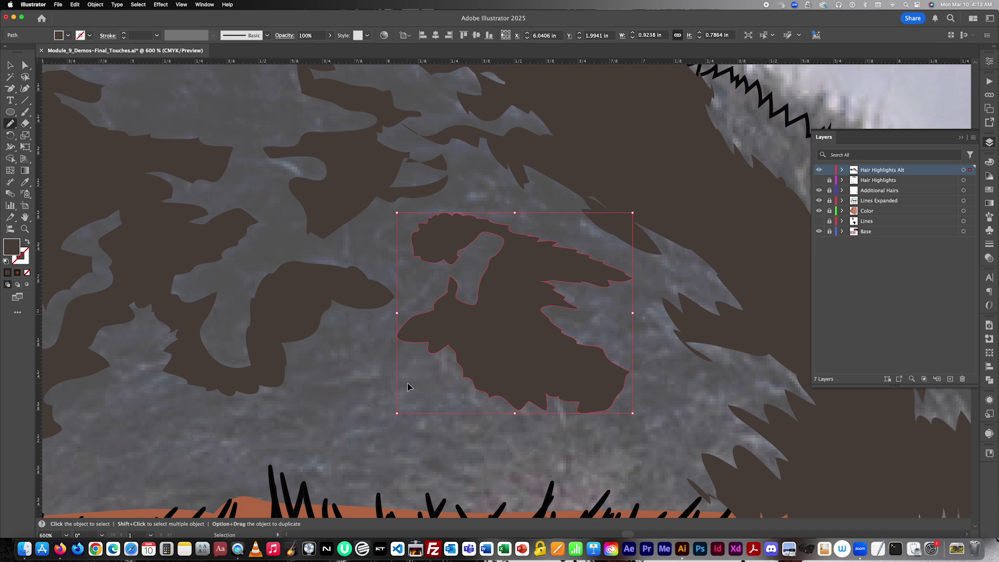
super+click(408, 387)
- Draw a small highlight sliver between the two central patches and a ragged patch below it, just above the hairline
key(super+minus)
key(super+minus)
scroll(470, 346, down, 1)
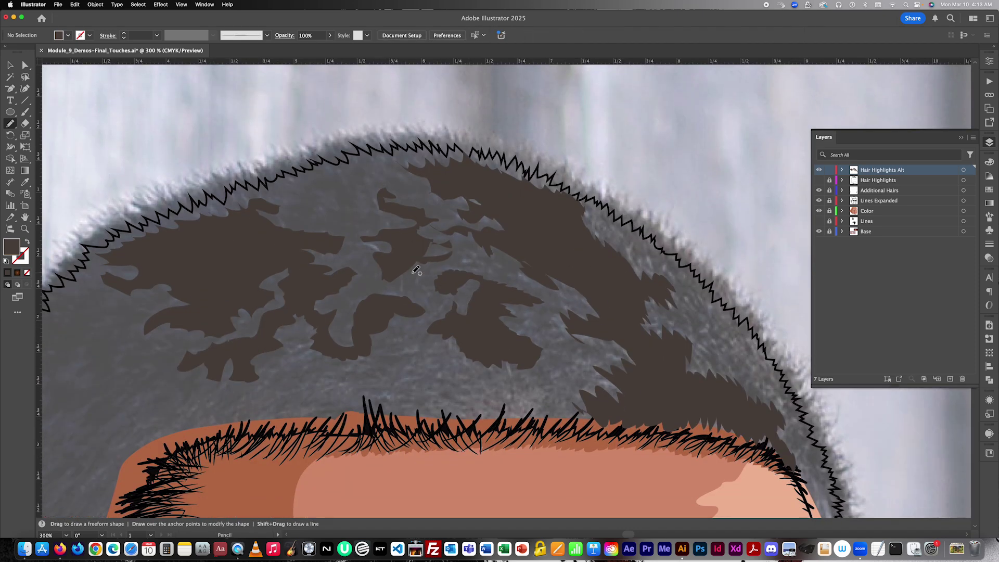
scroll(417, 270, left, 1)
key(super+equal)
scroll(447, 307, down, 1)
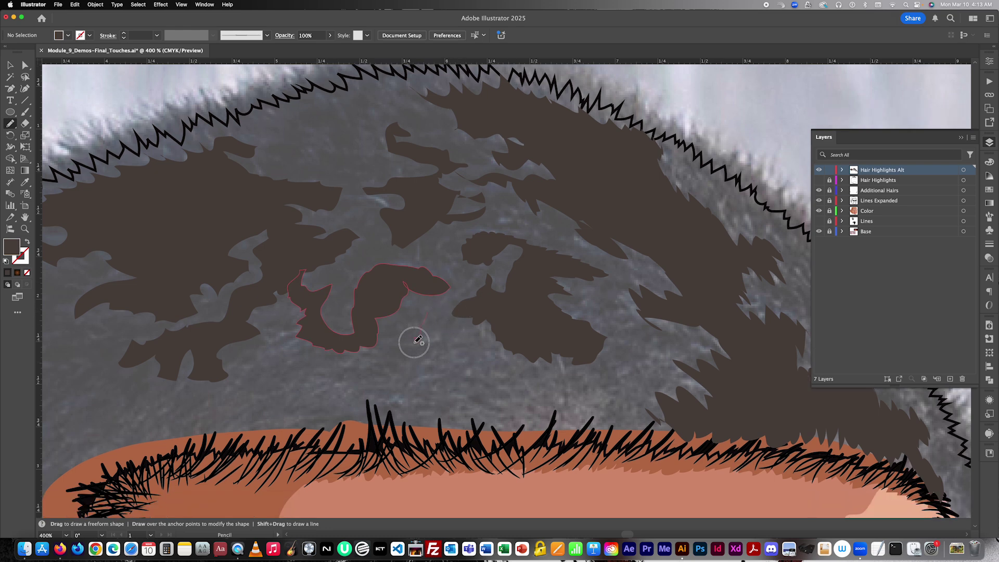
mouse_move(389, 348)
mouse_down()
mouse_move(441, 341)
mouse_move(447, 303)
mouse_move(434, 328)
mouse_up()
scroll(436, 339, down, 1)
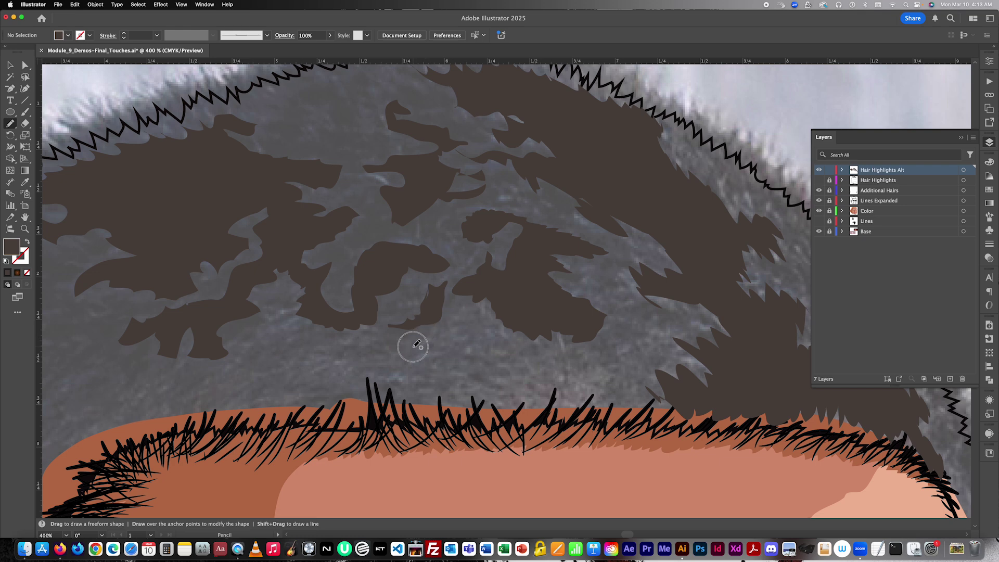
mouse_move(400, 374)
mouse_down()
mouse_move(380, 343)
mouse_move(348, 348)
mouse_move(323, 370)
mouse_move(474, 391)
mouse_move(479, 330)
mouse_move(455, 314)
mouse_move(403, 364)
mouse_up()
super+click(536, 354)
- Extend the central patch's right edge and add a fringed shape about 0.70 × 0.66 in to the inner side of the right highlight
scroll(518, 365, right, 3)
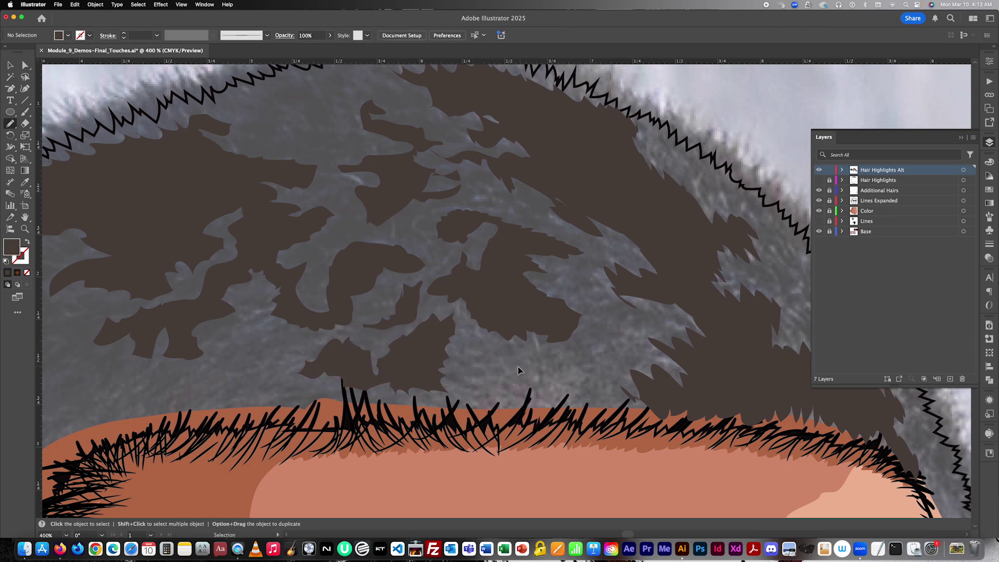
scroll(537, 368, down, 2)
scroll(539, 369, right, 2)
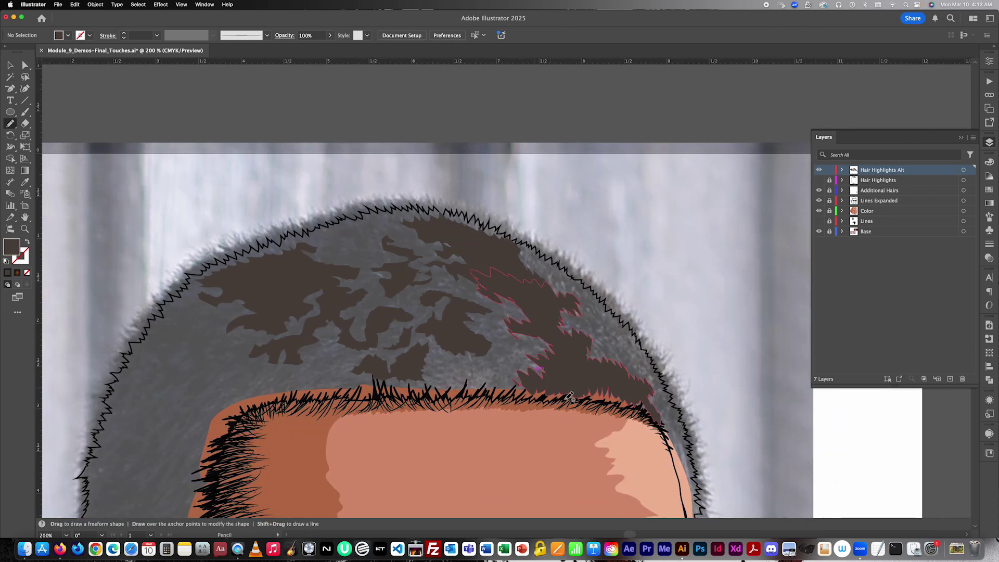
scroll(572, 397, up, 2)
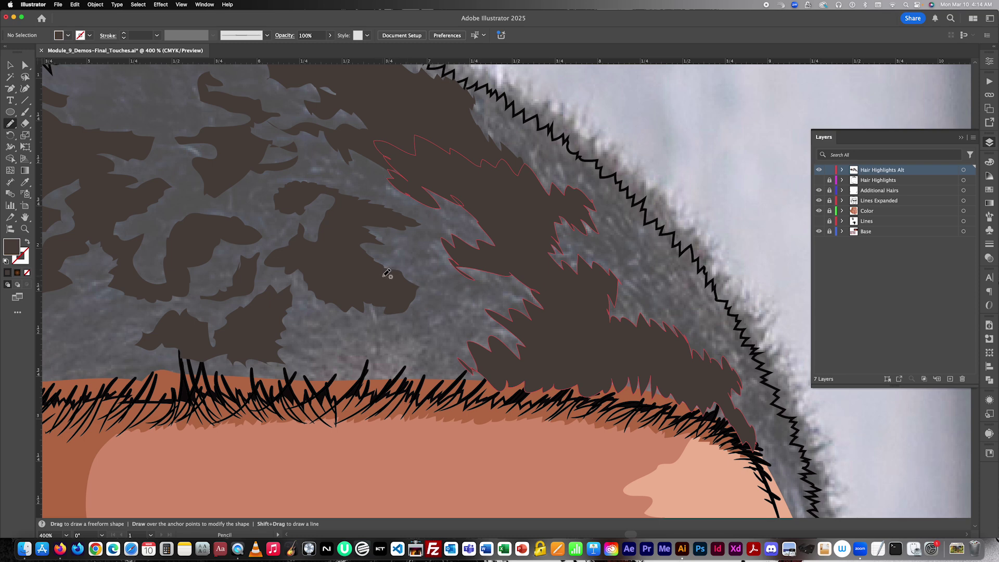
mouse_move(387, 274)
mouse_down()
mouse_move(400, 237)
mouse_move(416, 280)
mouse_move(438, 292)
mouse_move(417, 303)
mouse_move(432, 326)
mouse_move(362, 312)
mouse_move(353, 302)
mouse_move(388, 271)
mouse_up()
key(super+shift+a)
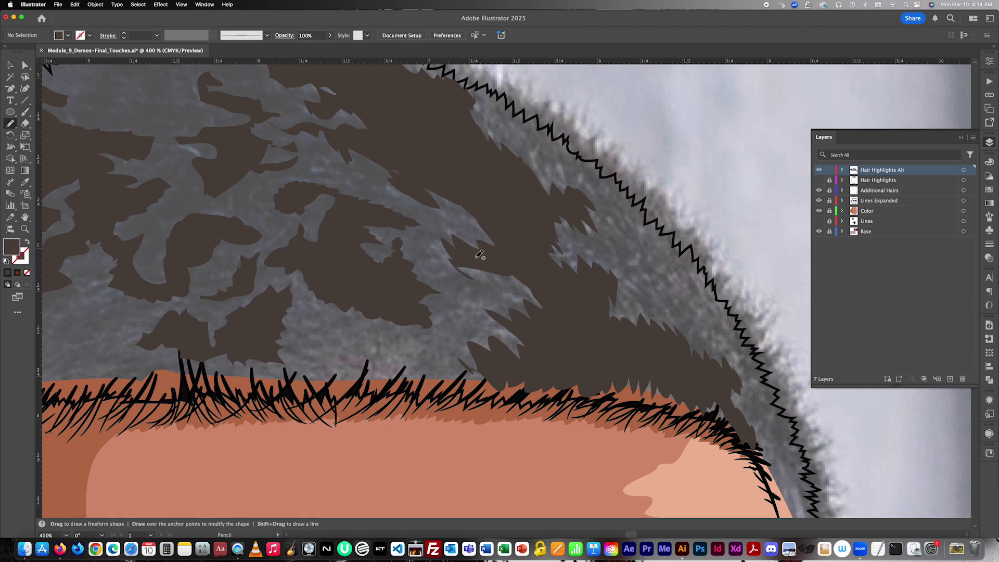
mouse_move(470, 259)
mouse_down()
mouse_move(469, 289)
mouse_move(487, 284)
mouse_move(498, 306)
mouse_move(471, 302)
mouse_move(439, 324)
mouse_move(483, 332)
mouse_move(478, 350)
mouse_move(533, 372)
mouse_move(549, 323)
mouse_move(532, 274)
mouse_move(460, 263)
mouse_up()
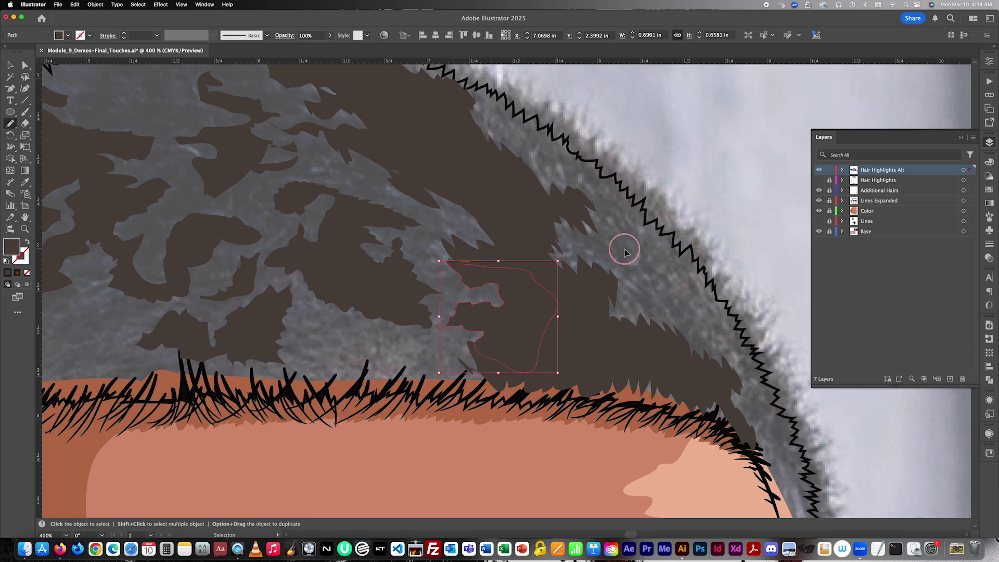
super+click(625, 252)
- Fill the notch in the right highlight's outer edge and thicken it with jagged strokes near the right temple
mouse_move(611, 282)
mouse_down()
mouse_move(629, 274)
mouse_move(645, 290)
mouse_move(633, 300)
mouse_move(666, 316)
mouse_move(666, 347)
mouse_move(601, 322)
mouse_move(610, 283)
mouse_up()
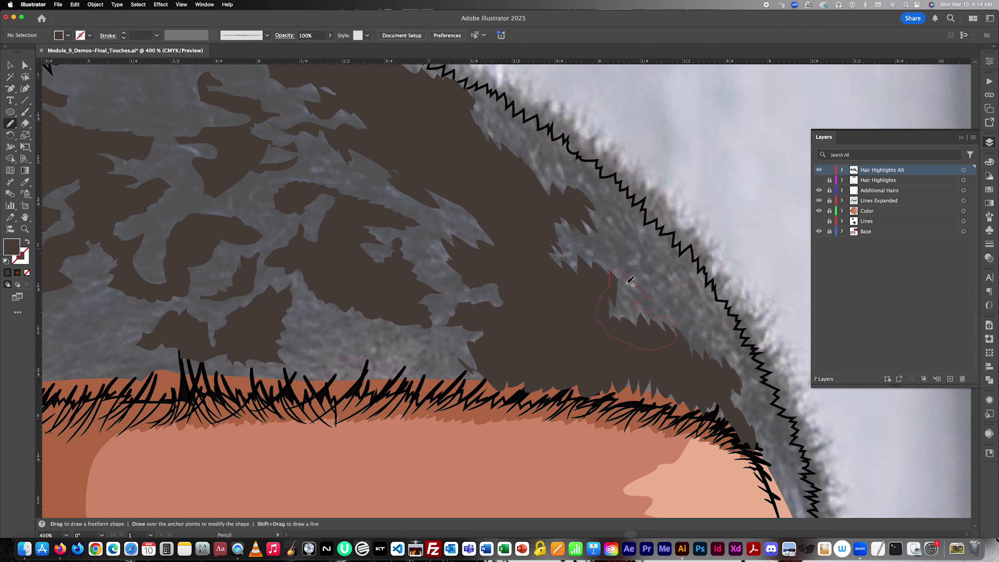
scroll(697, 351, right, 3)
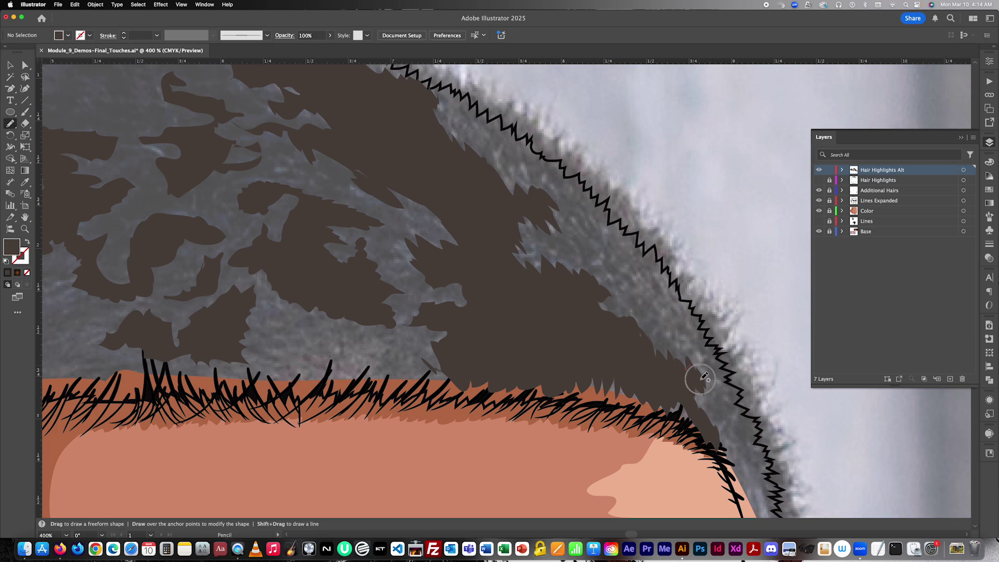
mouse_move(702, 378)
mouse_down()
mouse_move(731, 440)
mouse_move(699, 417)
mouse_move(674, 333)
mouse_up()
scroll(672, 323, down, 3)
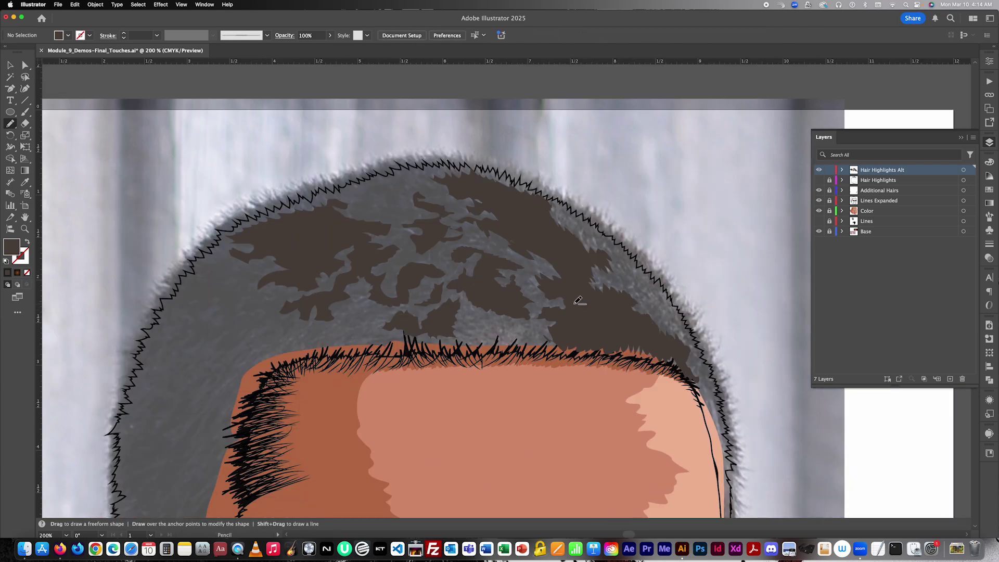
- Fill part of the gap between the patches above the hairline, and add a small highlight patch beside the crown
scroll(579, 300, up, 2)
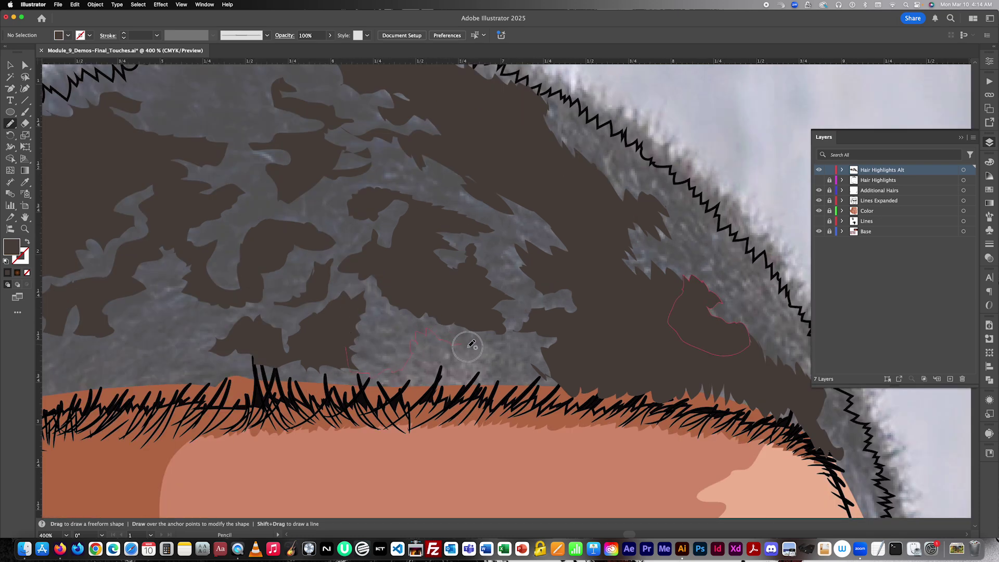
mouse_move(486, 372)
mouse_down()
mouse_move(542, 375)
mouse_move(560, 355)
mouse_move(536, 329)
mouse_move(476, 321)
mouse_move(366, 270)
mouse_move(346, 310)
mouse_move(355, 365)
mouse_up()
key(super+minus)
key(super+minus)
key(super+minus)
key(super+minus)
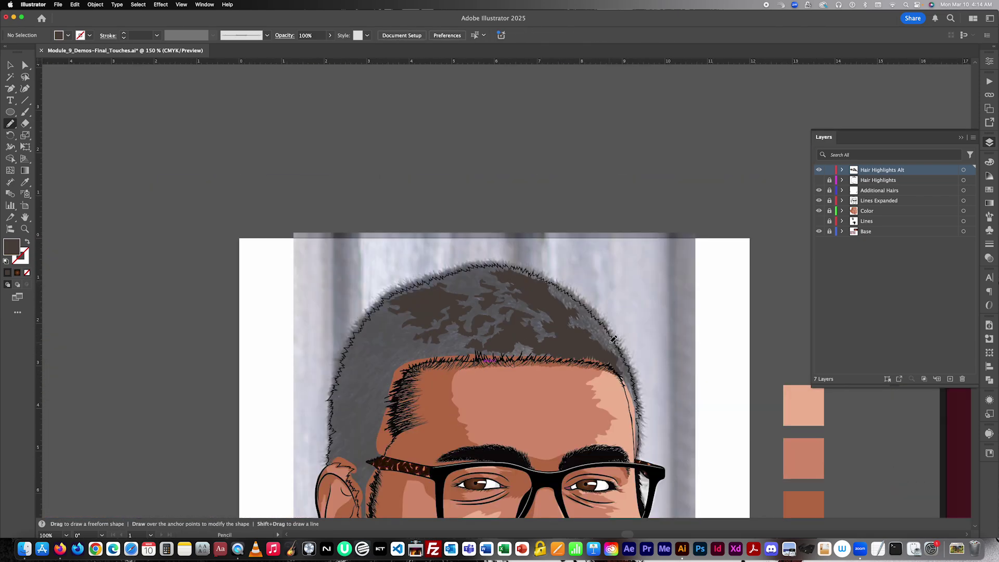
scroll(634, 344, down, 3)
key(super+plus)
key(super+plus)
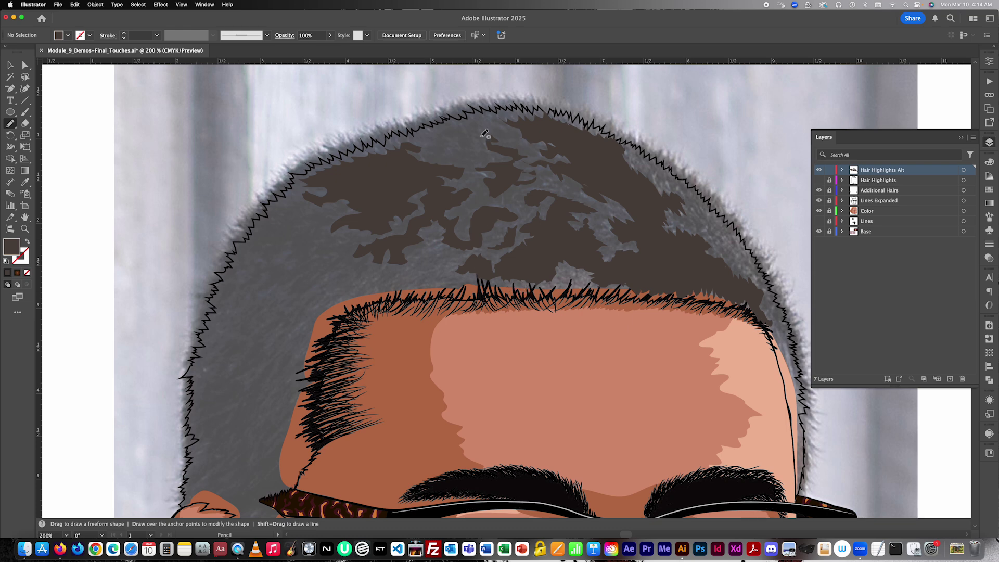
scroll(499, 148, up, 1)
mouse_move(493, 152)
mouse_down()
mouse_move(458, 146)
mouse_move(483, 104)
mouse_move(519, 116)
mouse_move(489, 133)
mouse_move(492, 154)
mouse_up()
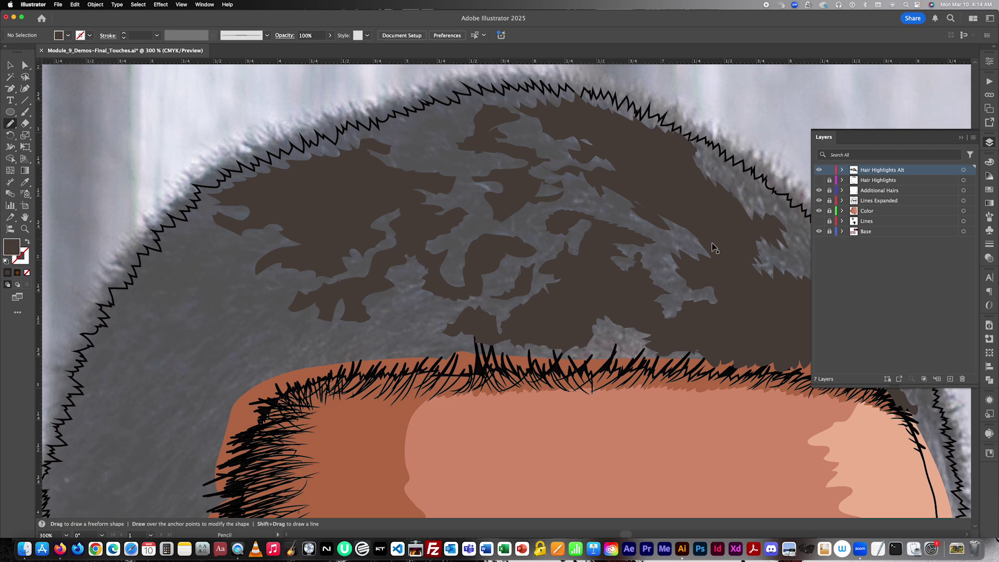
- Extend the right highlight's outer side with jagged shapes along the hair outline, leaving a gap of hair inside
scroll(713, 248, right, 5)
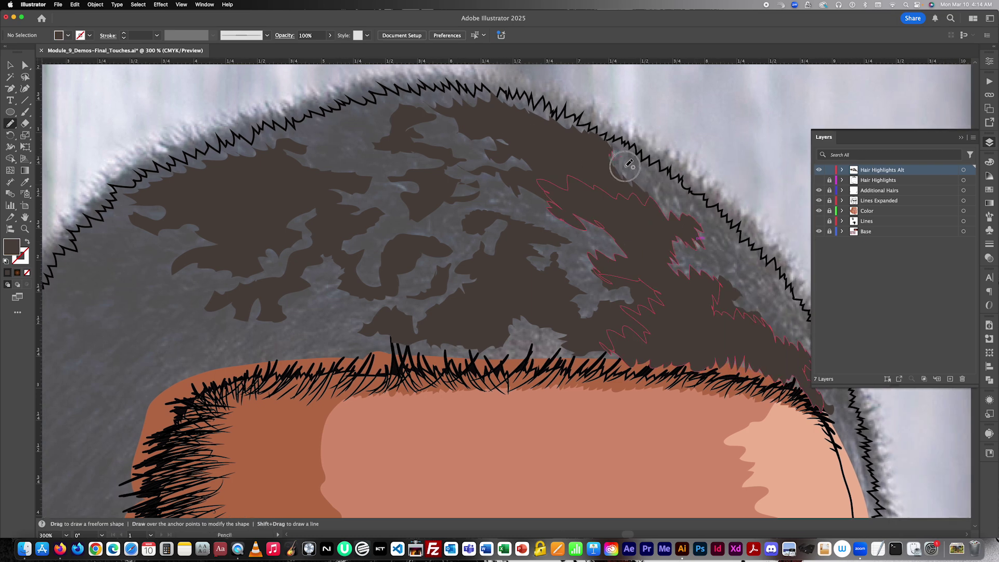
mouse_move(658, 182)
mouse_down()
mouse_move(687, 206)
mouse_move(691, 225)
mouse_move(654, 217)
mouse_move(615, 188)
mouse_move(607, 151)
mouse_up()
key(super+shift+a)
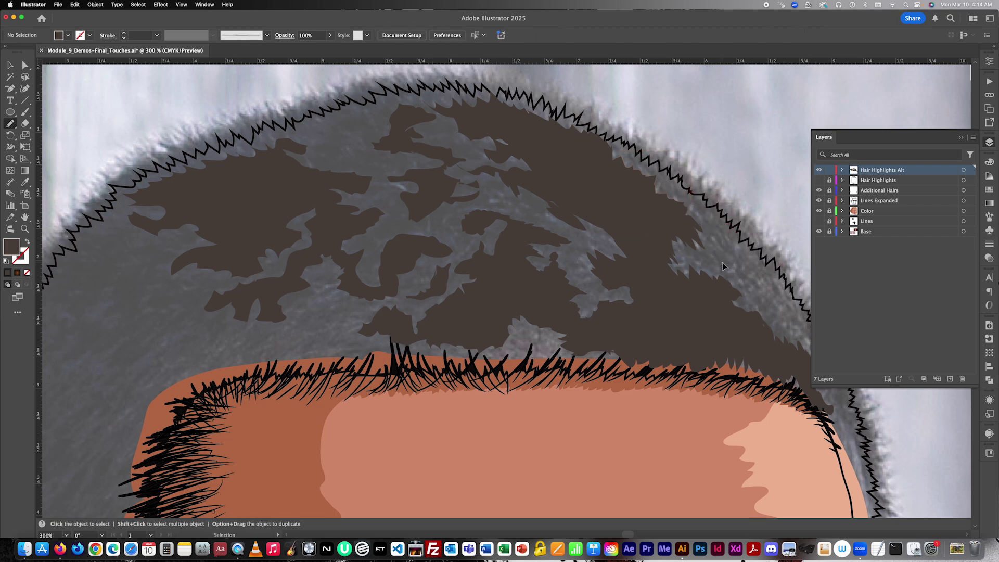
scroll(676, 224, right, 6)
scroll(676, 224, down, 2)
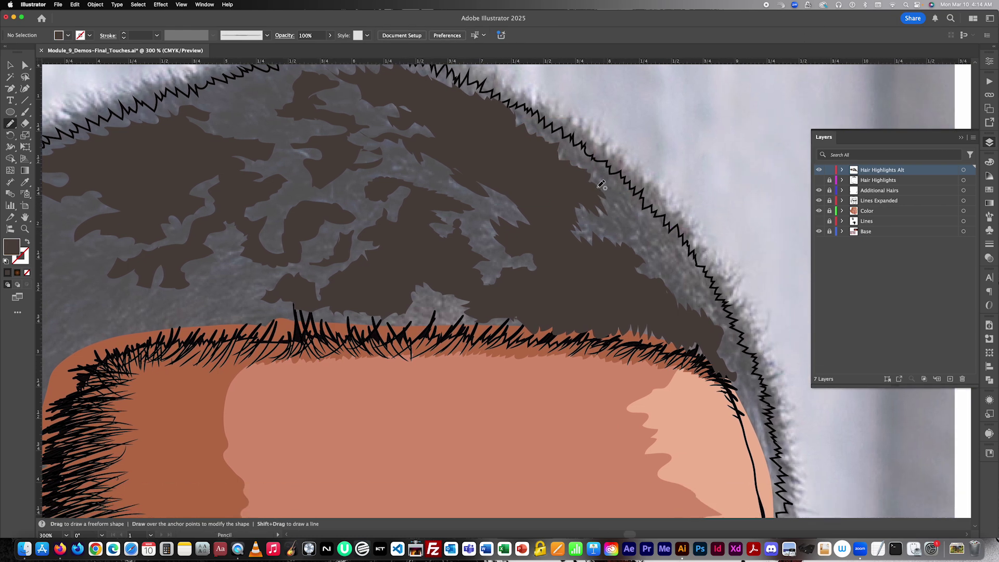
mouse_move(602, 184)
mouse_down()
mouse_move(653, 240)
mouse_move(661, 269)
mouse_move(640, 263)
mouse_move(634, 280)
mouse_move(656, 283)
mouse_move(701, 316)
mouse_move(718, 313)
mouse_move(702, 290)
mouse_up()
mouse_move(651, 219)
mouse_down()
mouse_move(581, 166)
mouse_move(599, 187)
mouse_up()
key(super+shift+a)
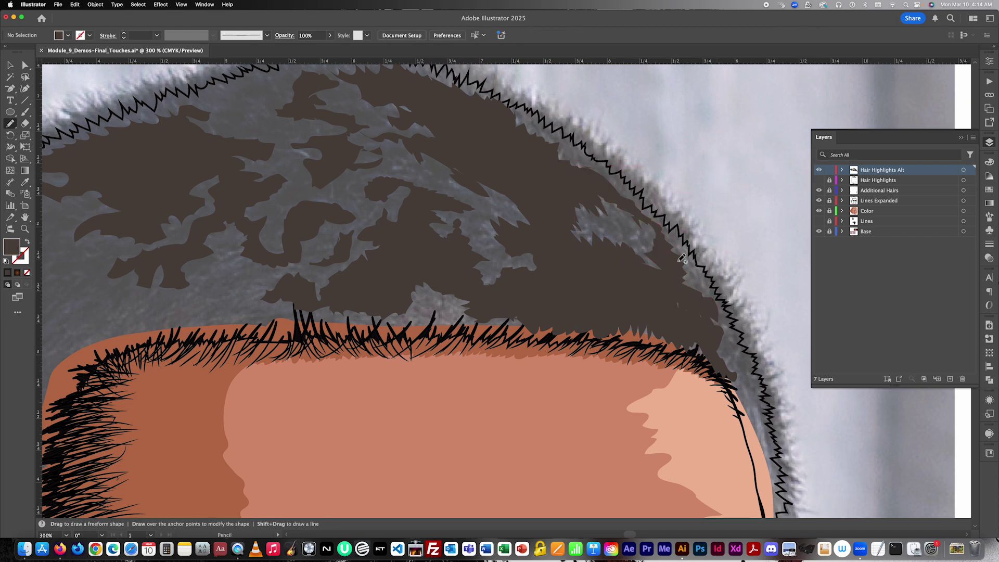
scroll(676, 292, down, 3)
scroll(729, 328, up, 3)
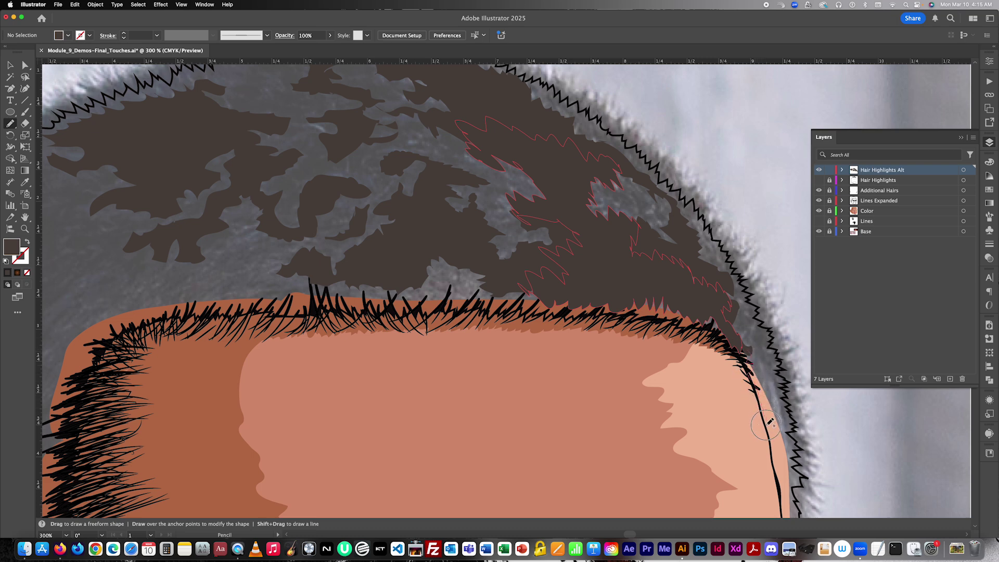
drag(774, 368, 716, 286)
key(super+shift+a)
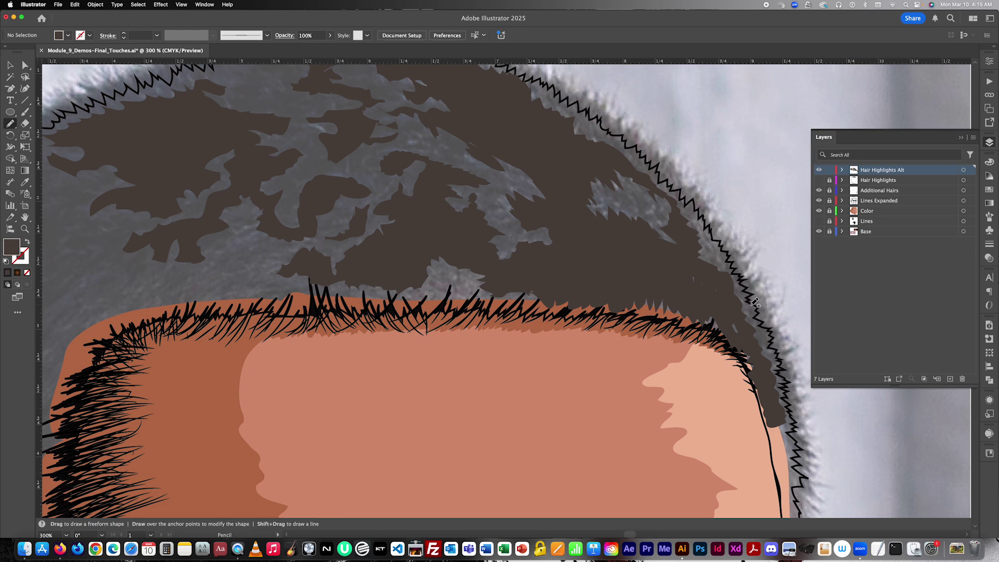
key(super+z)
- Draw a narrow highlight tail down the right temple, between the hairline and the outer hair outline
mouse_move(731, 339)
mouse_down()
mouse_move(779, 430)
mouse_move(776, 377)
mouse_move(739, 283)
mouse_move(693, 270)
mouse_move(706, 300)
mouse_move(738, 321)
mouse_up()
key(super+minus)
key(super+minus)
scroll(676, 249, right, 3)
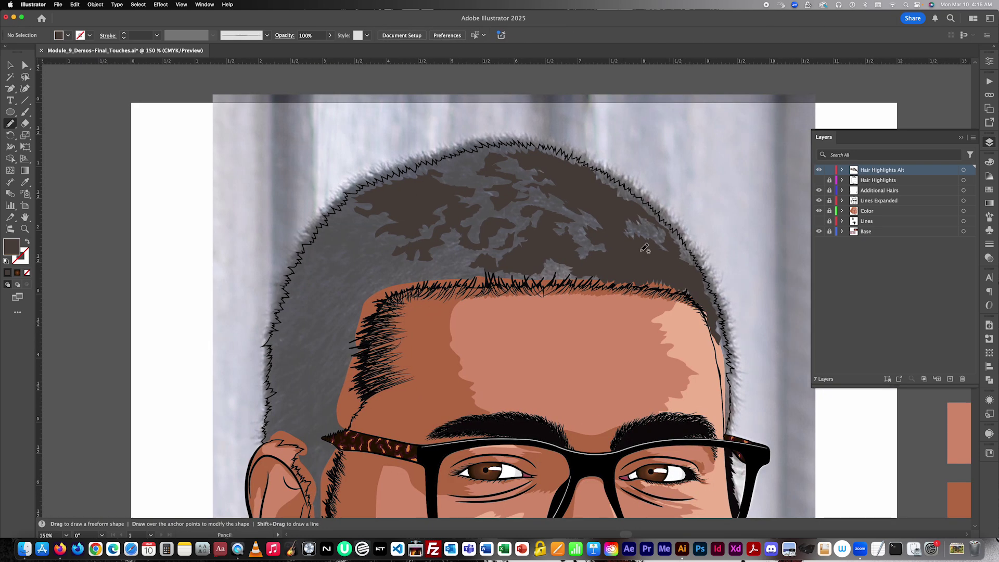
- Fill part of the remaining gap just above the middle of the hairline with a small dark-brown highlight shape
scroll(578, 235, up, 1)
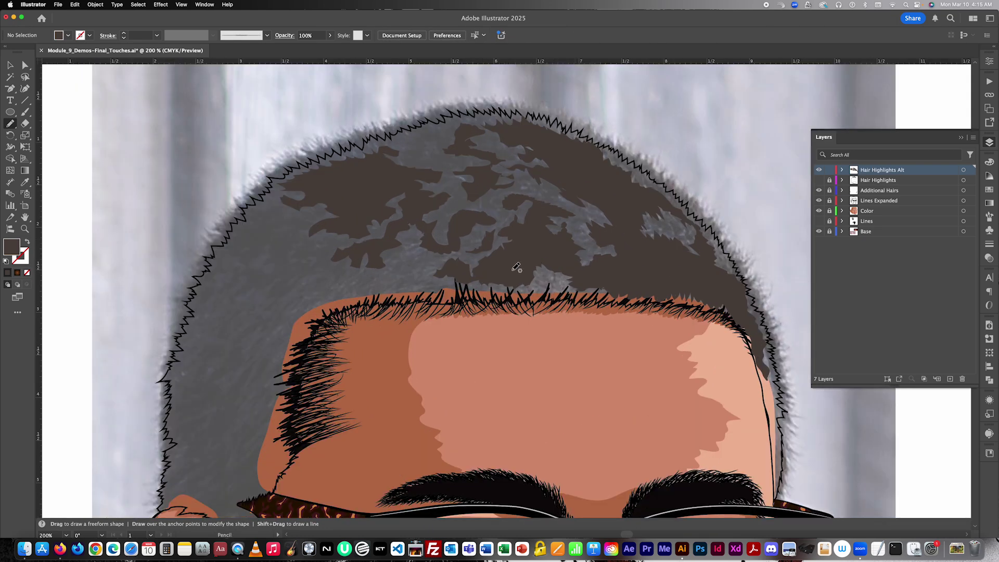
mouse_move(520, 291)
mouse_down()
mouse_move(605, 295)
mouse_move(619, 285)
mouse_move(561, 265)
mouse_move(531, 264)
mouse_move(505, 285)
mouse_up()
super+click(712, 181)
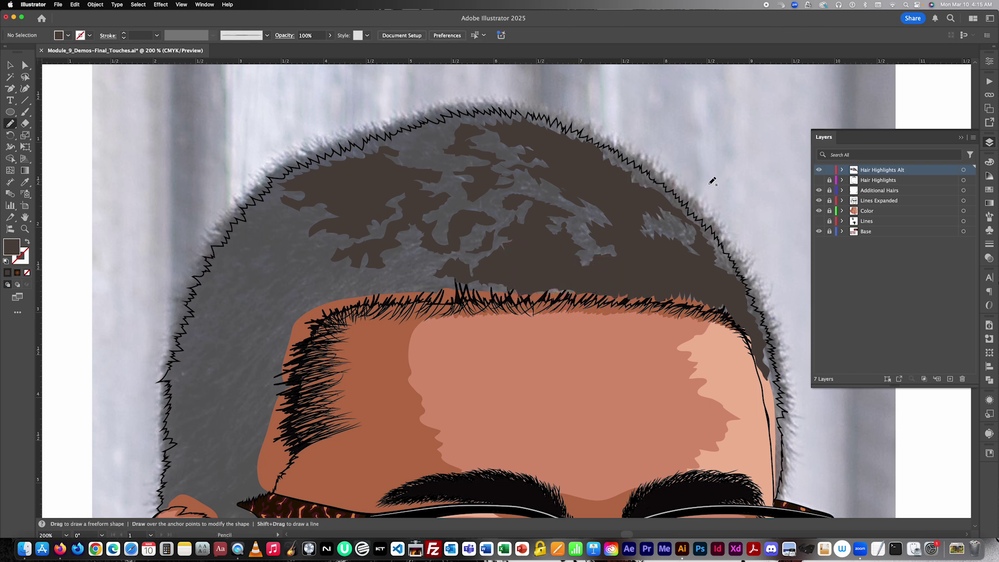
- Draw two jagged highlight patches down to the hairline at the lower left of the existing highlights, and save the file
scroll(705, 196, down, 3)
scroll(693, 194, up, 5)
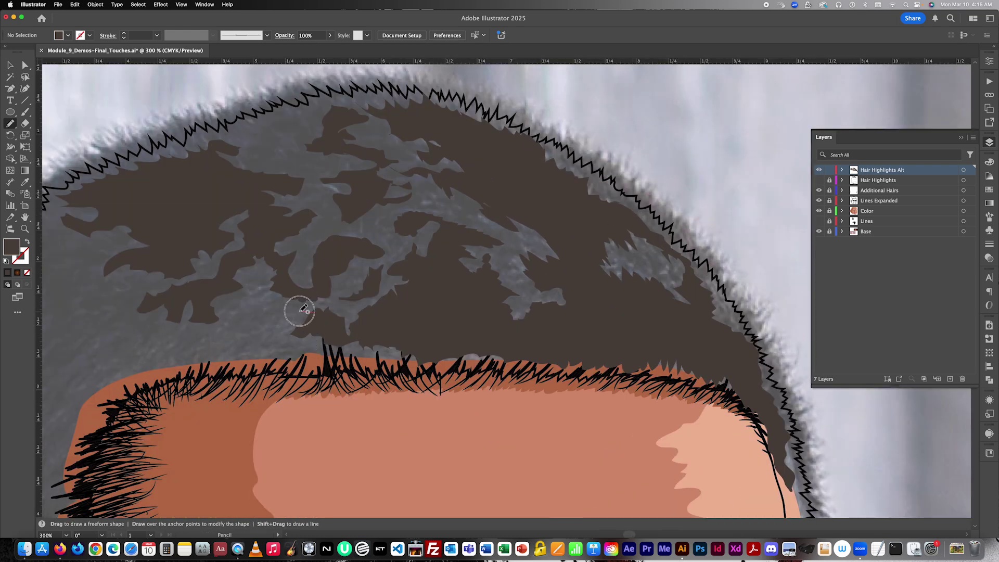
drag(300, 311, 272, 318)
mouse_move(249, 362)
mouse_down()
mouse_move(357, 358)
mouse_move(300, 312)
mouse_up()
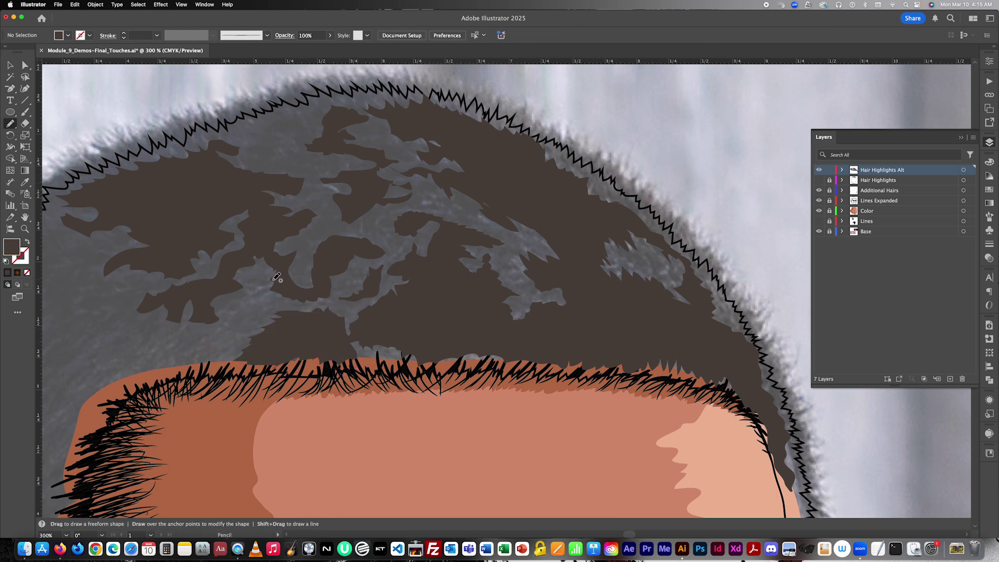
mouse_move(274, 281)
mouse_down()
mouse_move(240, 298)
mouse_move(183, 364)
mouse_move(207, 378)
mouse_move(274, 281)
mouse_up()
key(super+shift+a)
key(v)
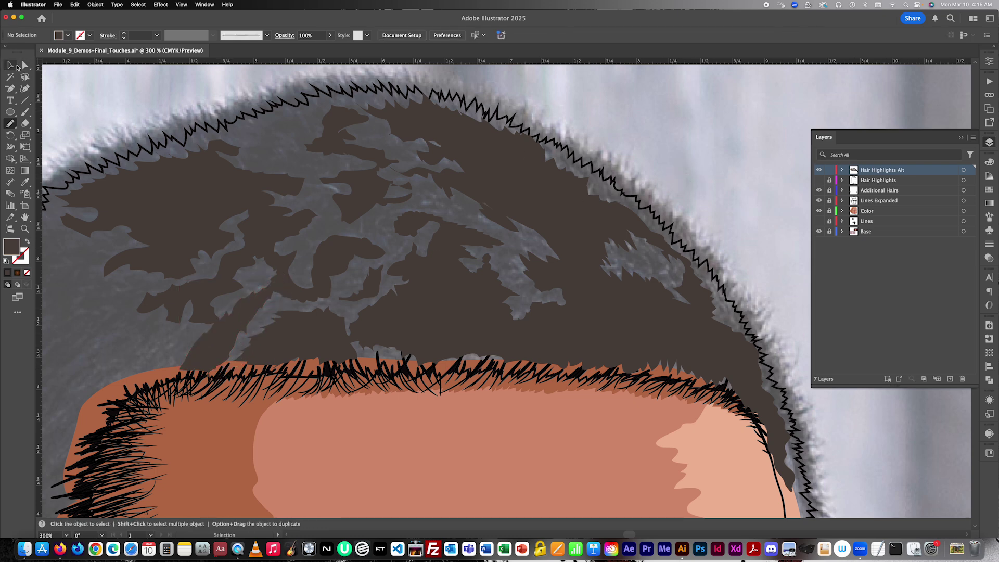
key(super+s)
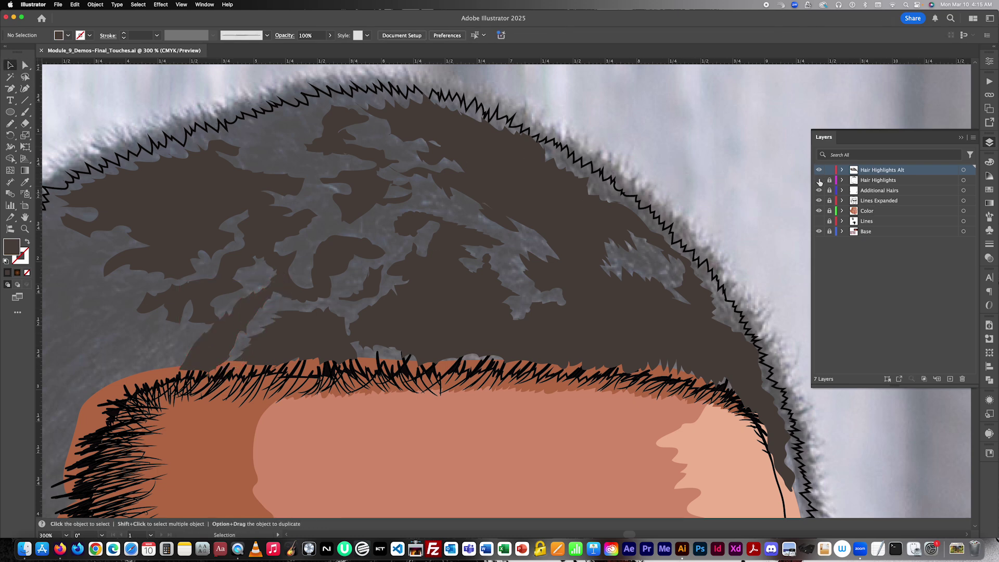
- Hide the Base photo layer and unlock the Lines Expanded layer
click(819, 231)
key(super+1)
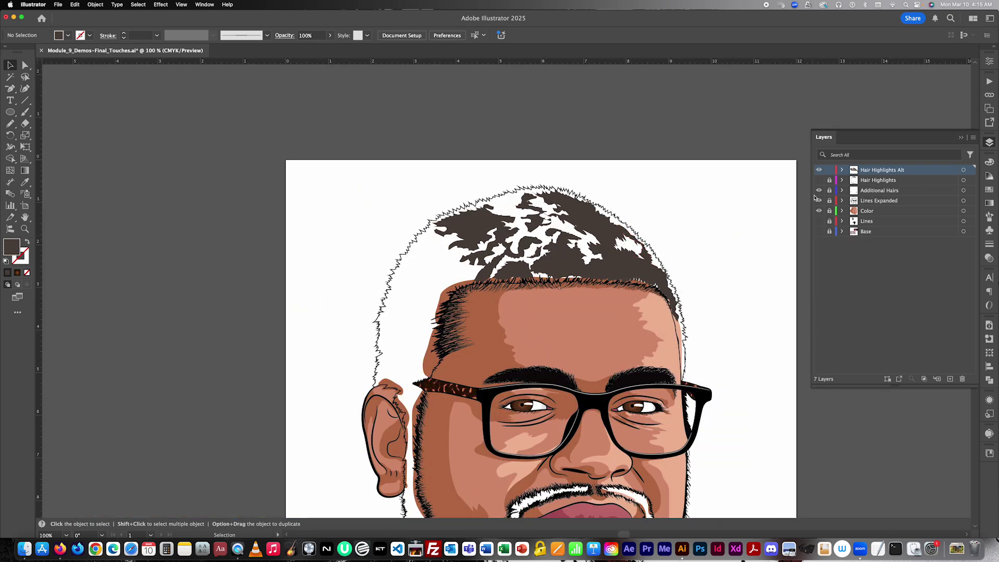
click(842, 201)
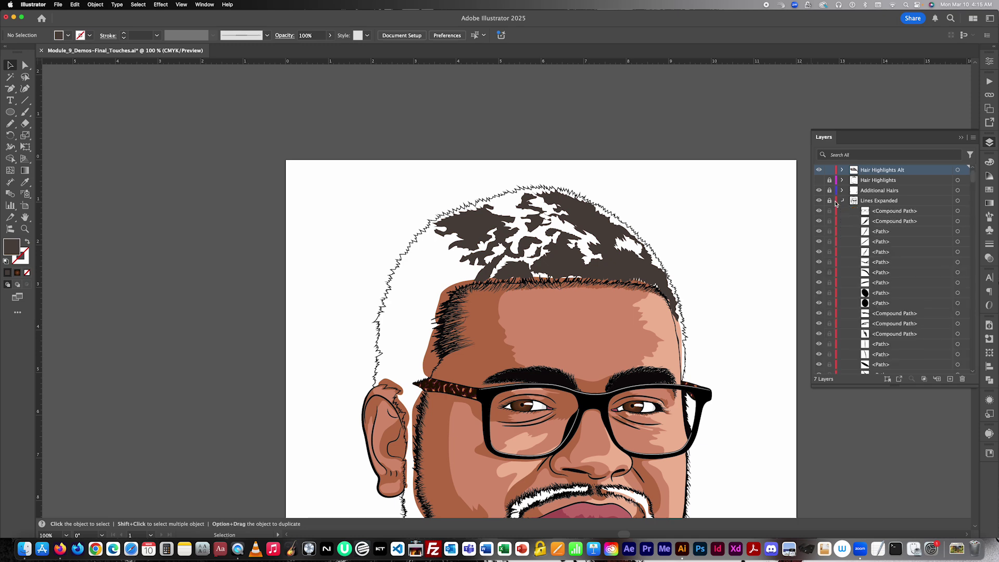
click(842, 201)
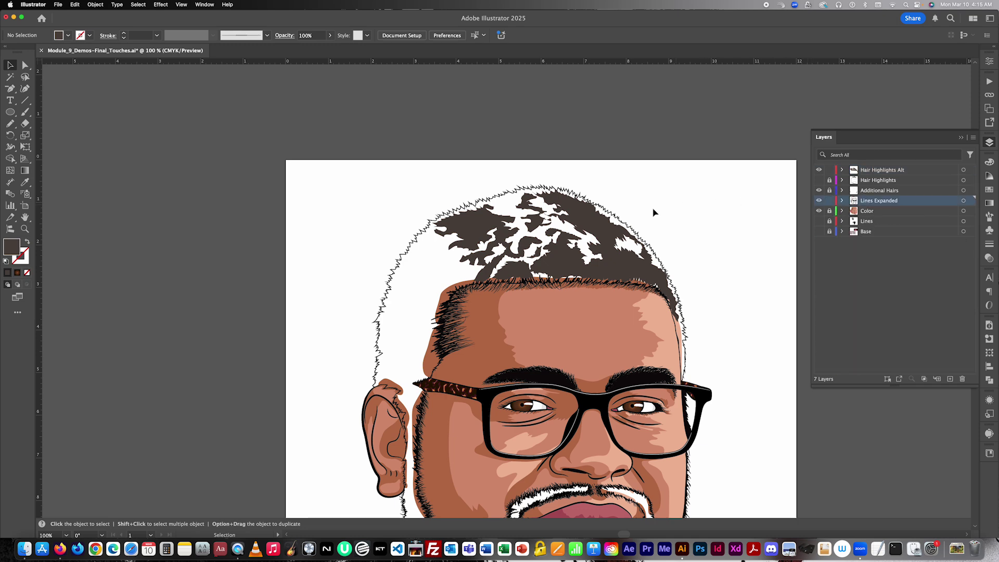
- Swap the fill and stroke of the hair outline's compound path for a solid black fill, and review the portrait
click(397, 252)
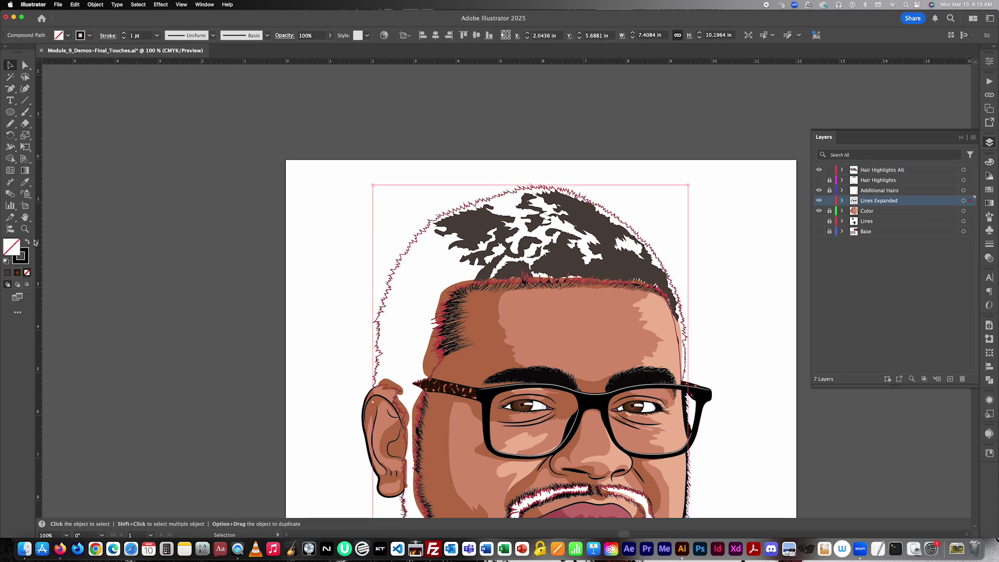
click(28, 241)
click(279, 237)
scroll(277, 234, down, 1)
scroll(276, 235, down, 1)
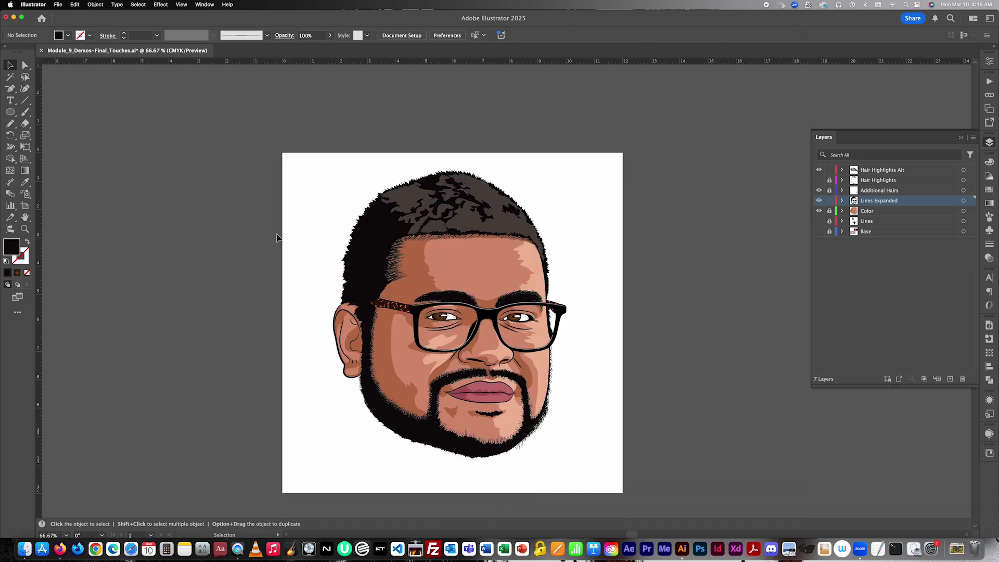
scroll(534, 210, up, 1)
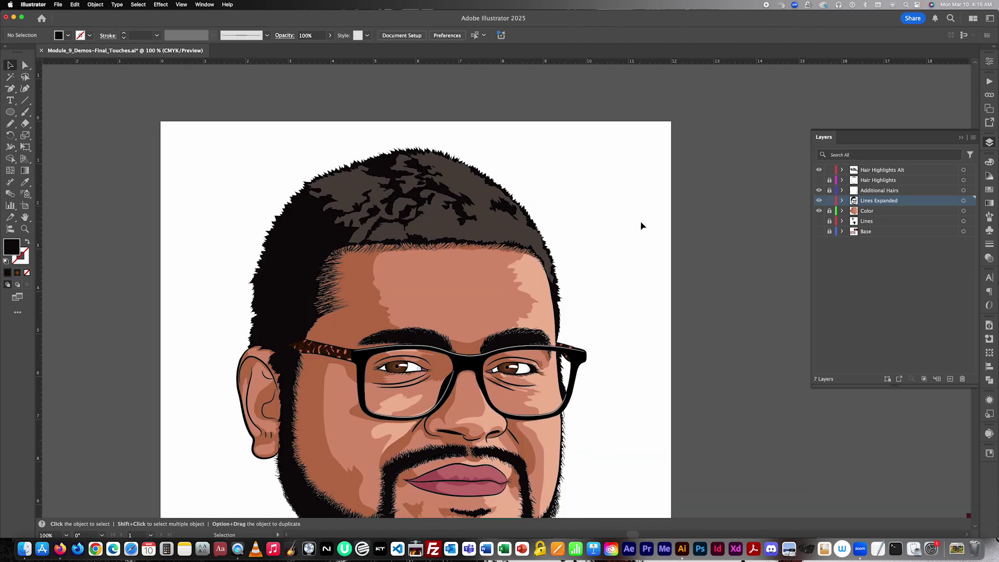
scroll(642, 225, down, 5)
scroll(642, 223, left, 2)
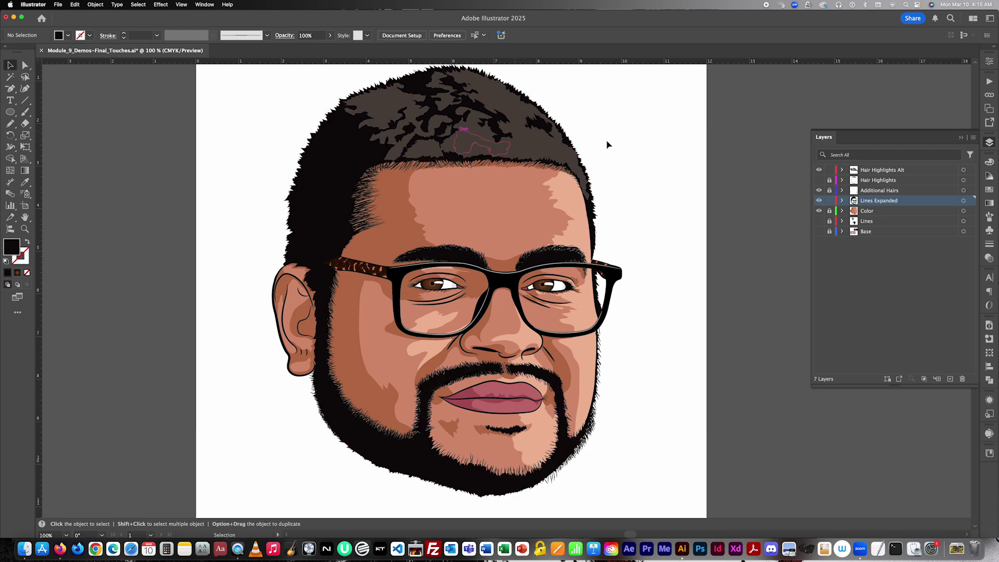
scroll(610, 172, up, 3)
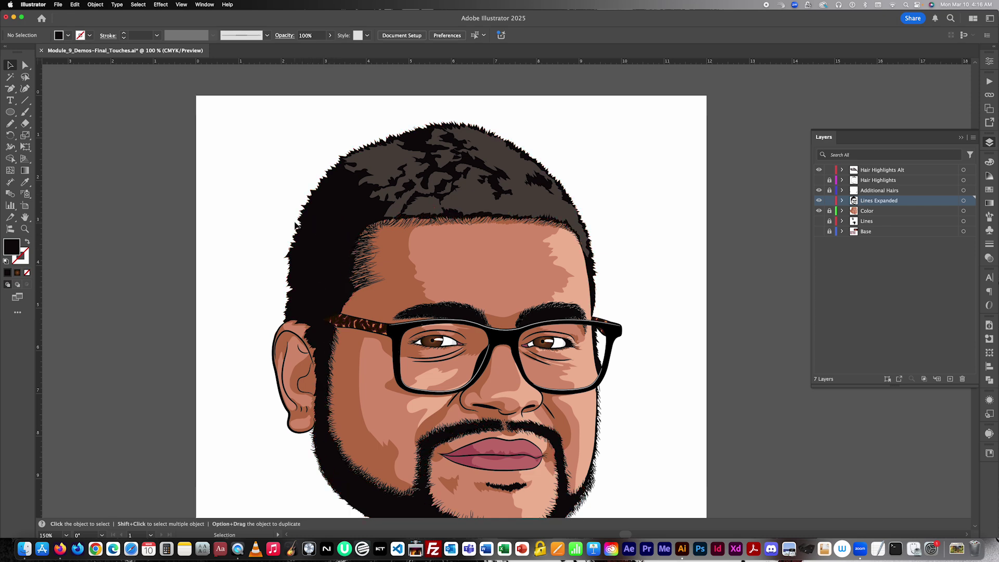
- Draw a jagged patch in the side hair above the ear on Hair Highlights Alt and give it the sampled highlight brown
scroll(295, 225, up, 1)
click(876, 173)
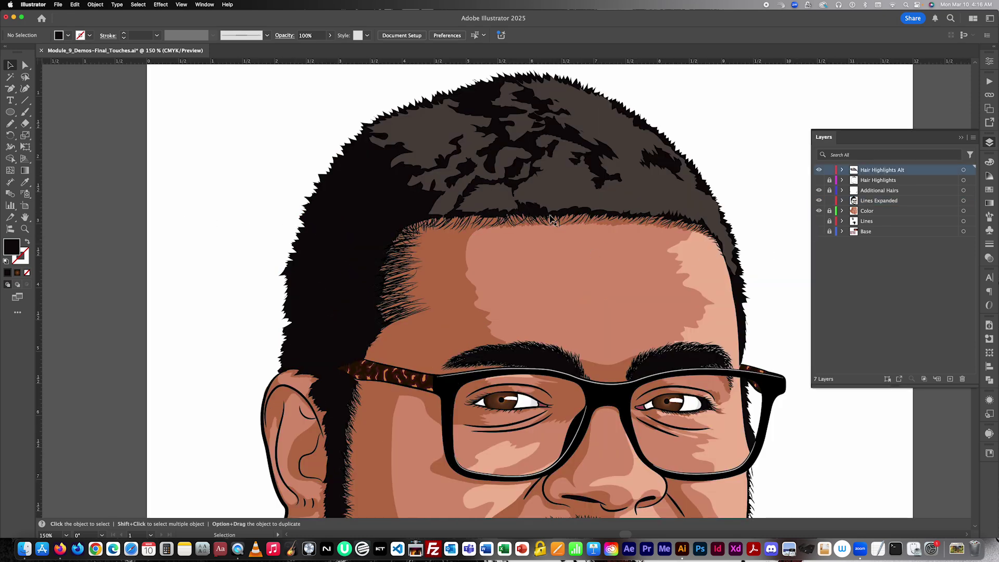
click(10, 123)
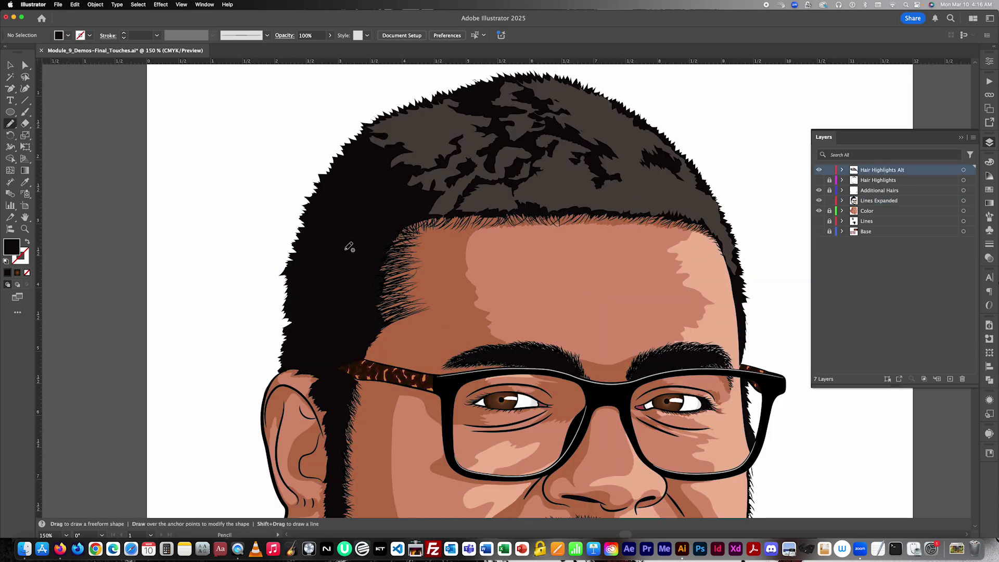
mouse_move(309, 270)
mouse_down()
mouse_move(319, 292)
mouse_move(328, 272)
mouse_move(319, 254)
mouse_move(311, 269)
mouse_up()
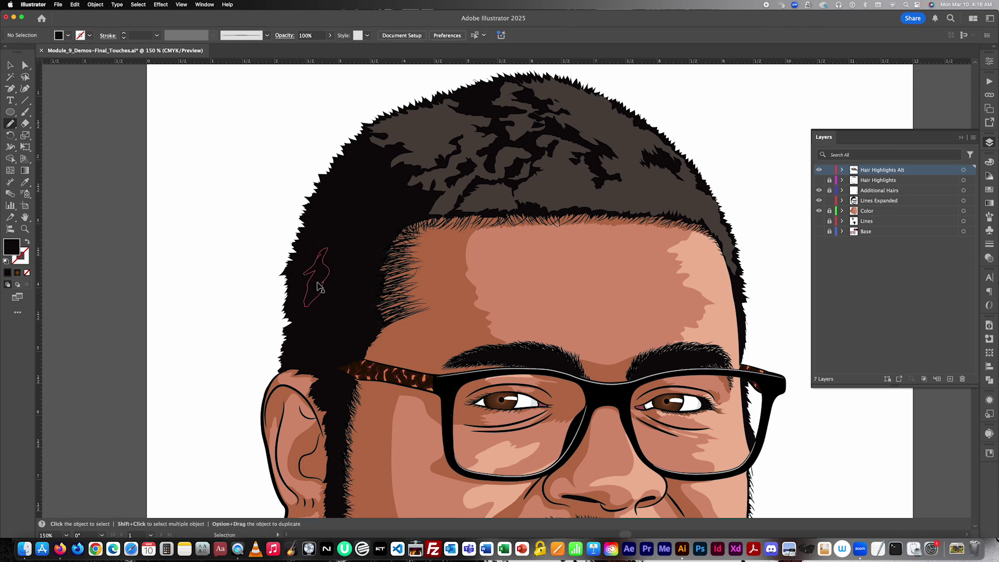
click(25, 181)
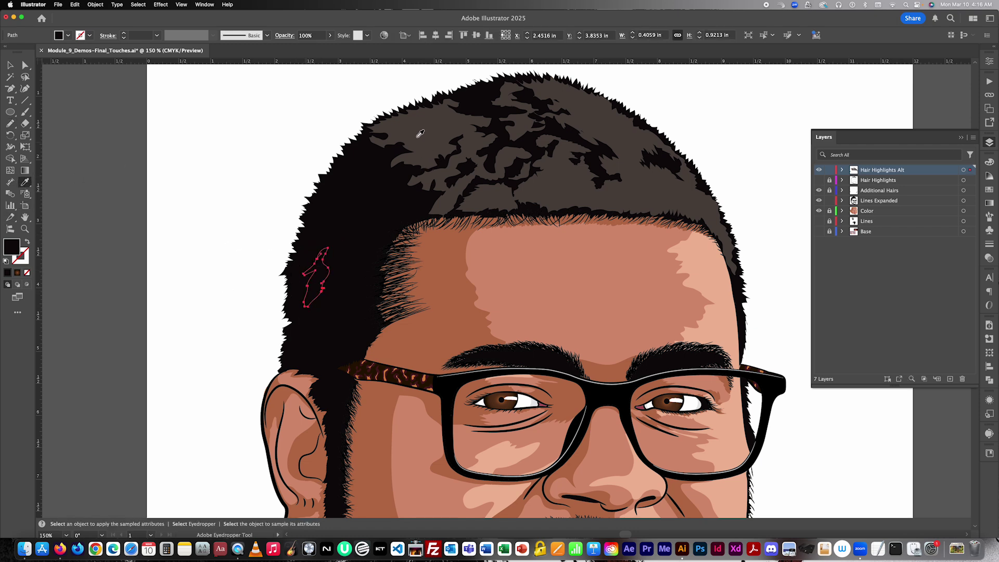
click(421, 133)
click(10, 65)
click(232, 201)
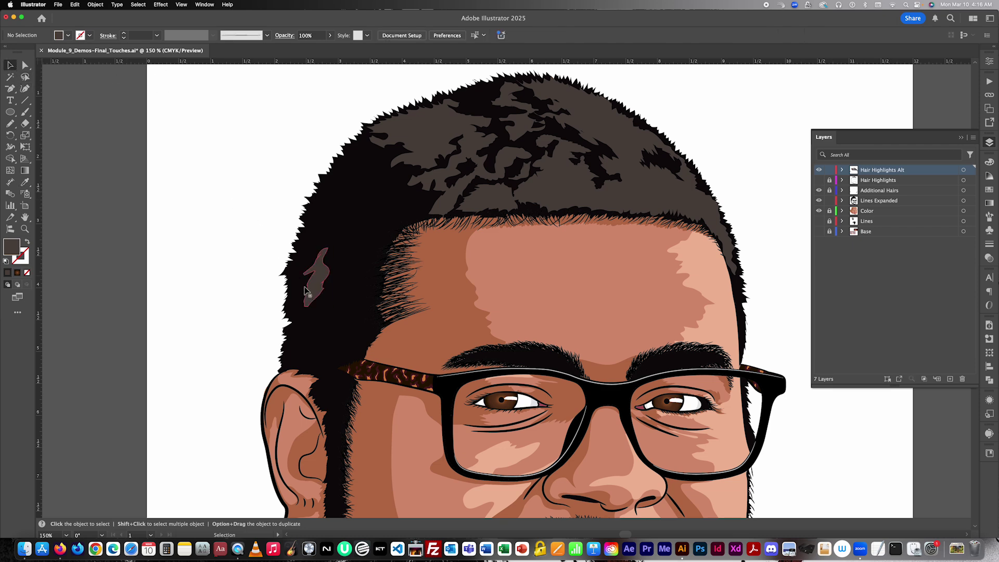
- Add three more small highlight patches along the side hair, two below the first patch and one above it
click(10, 124)
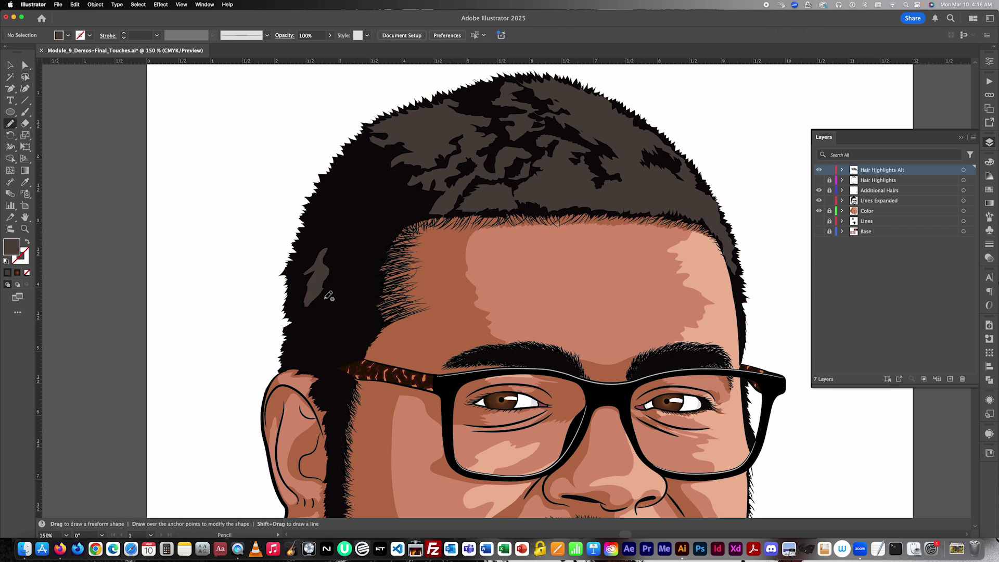
mouse_move(323, 297)
mouse_down()
mouse_move(304, 321)
mouse_move(316, 321)
mouse_move(305, 335)
mouse_move(328, 298)
mouse_up()
key(super+shift+a)
mouse_move(320, 358)
mouse_down()
mouse_move(327, 364)
mouse_move(328, 345)
mouse_move(319, 359)
mouse_up()
key(super+shift+a)
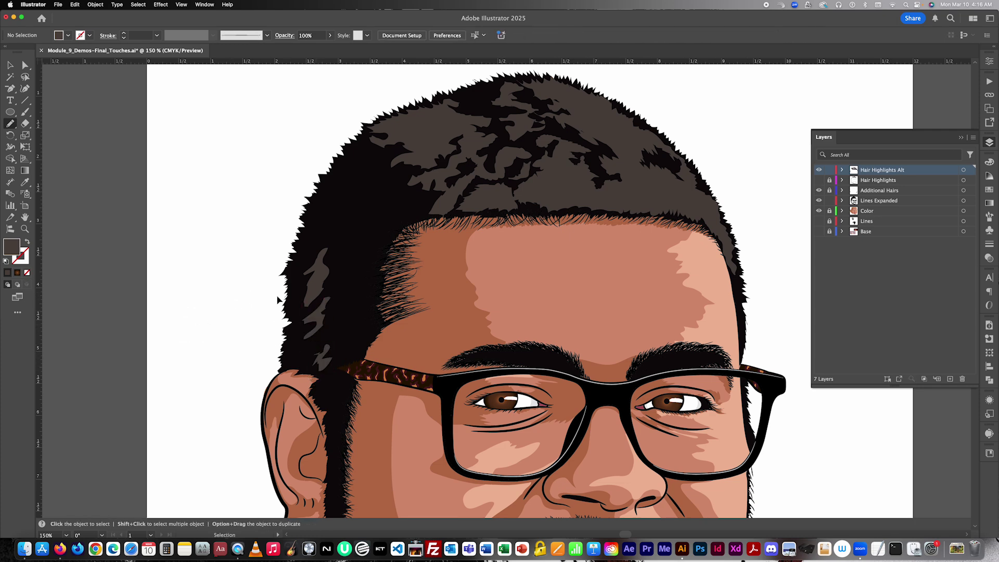
mouse_move(328, 223)
mouse_down()
mouse_move(314, 221)
mouse_move(325, 236)
mouse_move(333, 208)
mouse_move(328, 223)
mouse_up()
key(super+z)
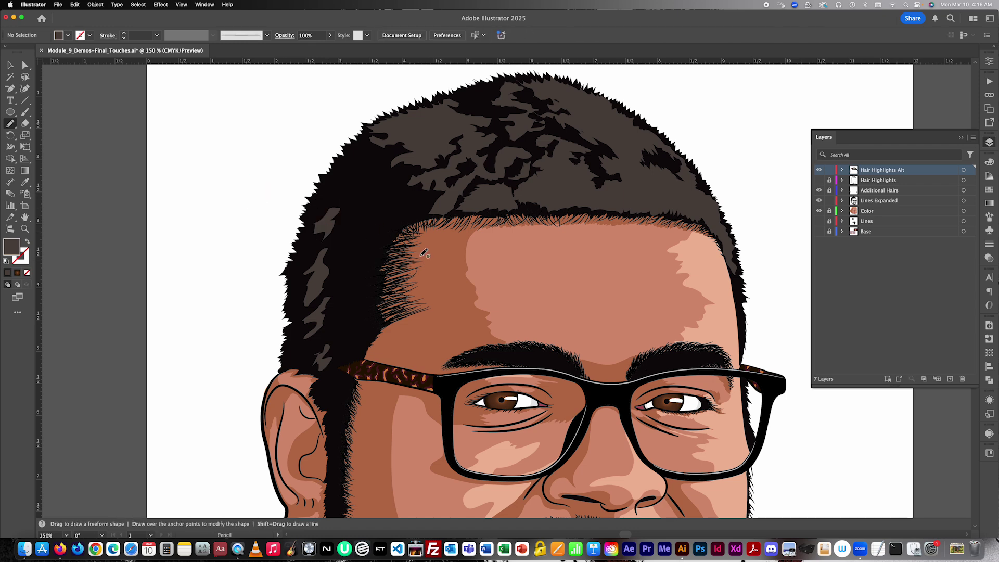
- Undo all the highlight patches drawn in the side hair above the ear
key(super+z)
key(super+z)
key(super+z)
key(super+z)
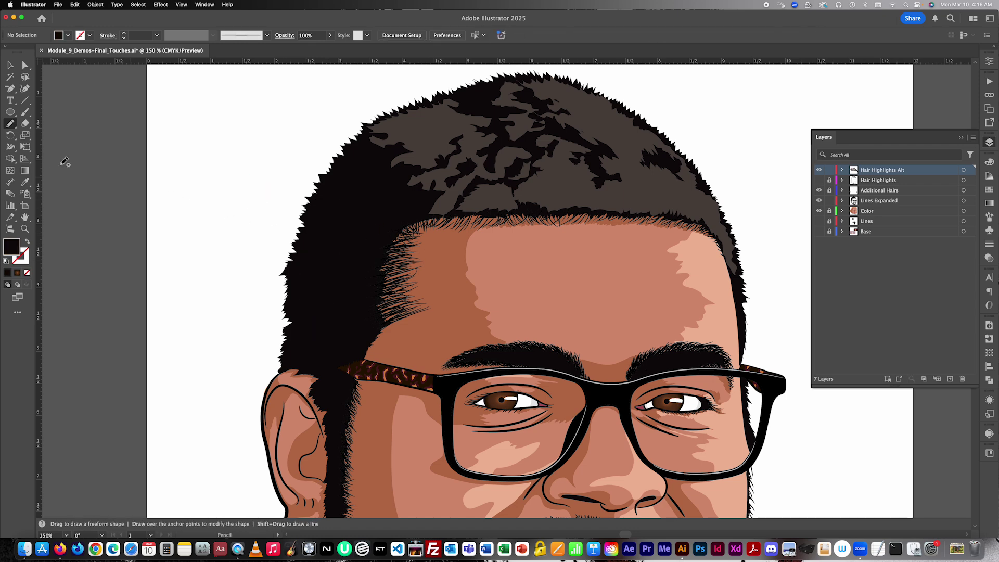
- Examine the highlight shapes against the black hair up close, selecting the patch above the middle of the hairline
click(10, 65)
scroll(510, 281, up, 3)
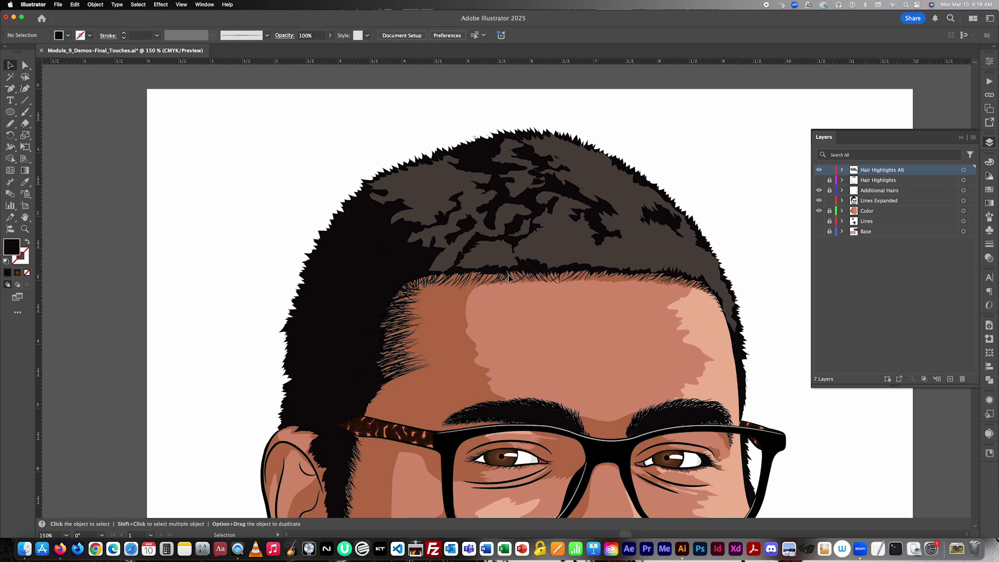
scroll(510, 281, right, 5)
scroll(510, 280, up, 5)
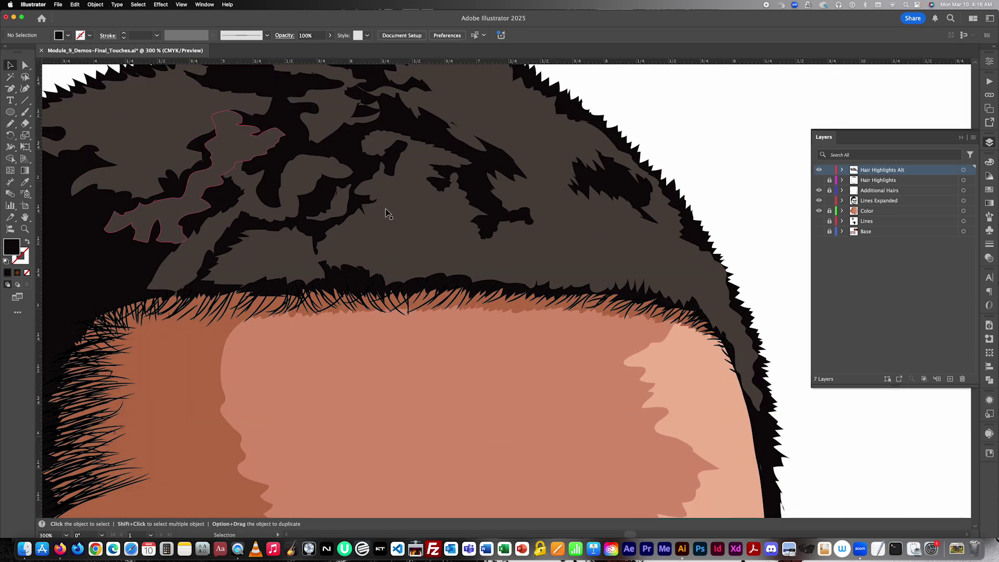
click(407, 215)
scroll(516, 242, down, 3)
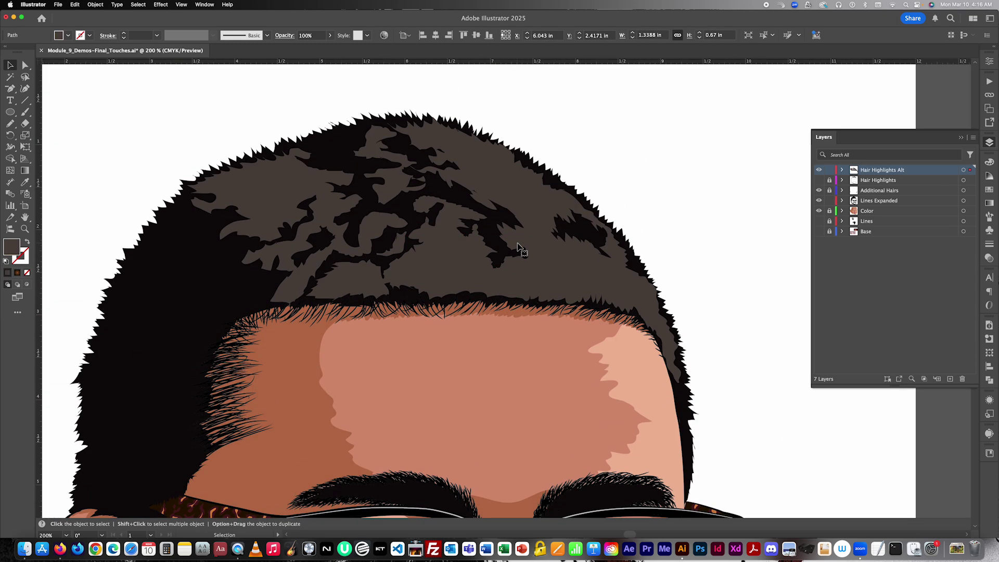
scroll(516, 242, up, 2)
scroll(517, 244, up, 2)
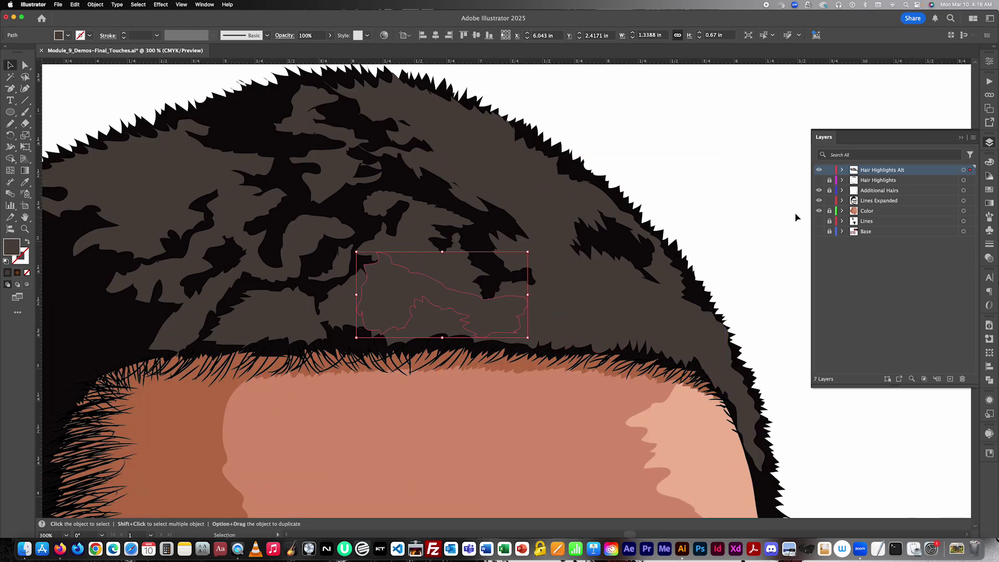
- Hide the Hair Highlights Alt layer and swap the hair outline back to a black stroke with no fill
click(819, 170)
click(640, 231)
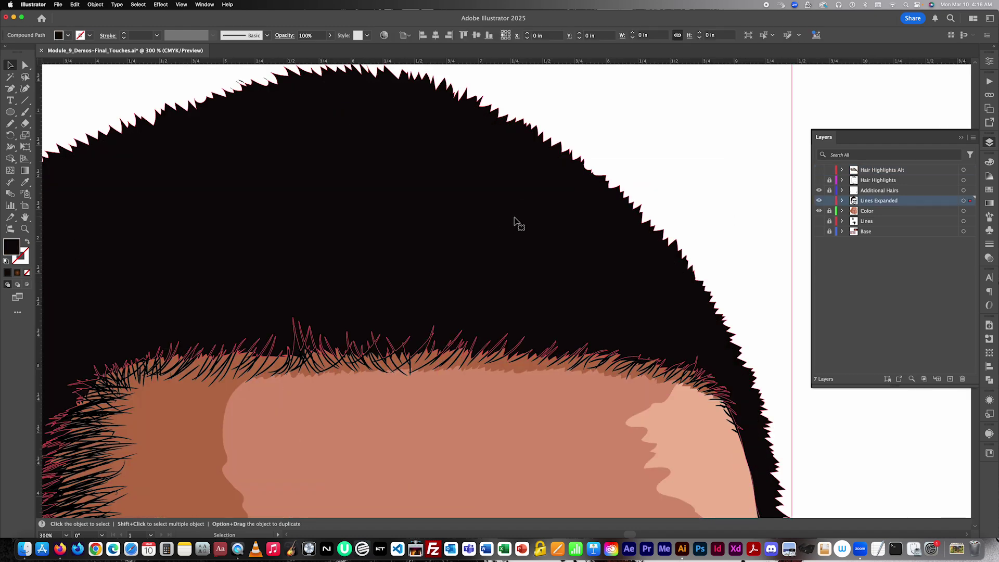
click(27, 242)
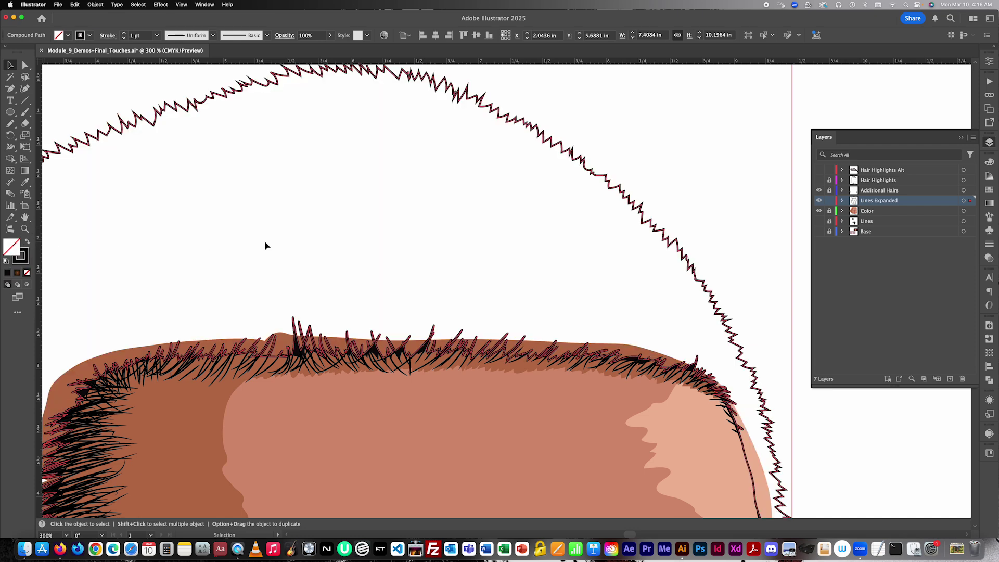
click(716, 216)
- Show the Base photo layer to study the hair's light areas, and turn the Hair Highlights Alt layer back on
click(818, 231)
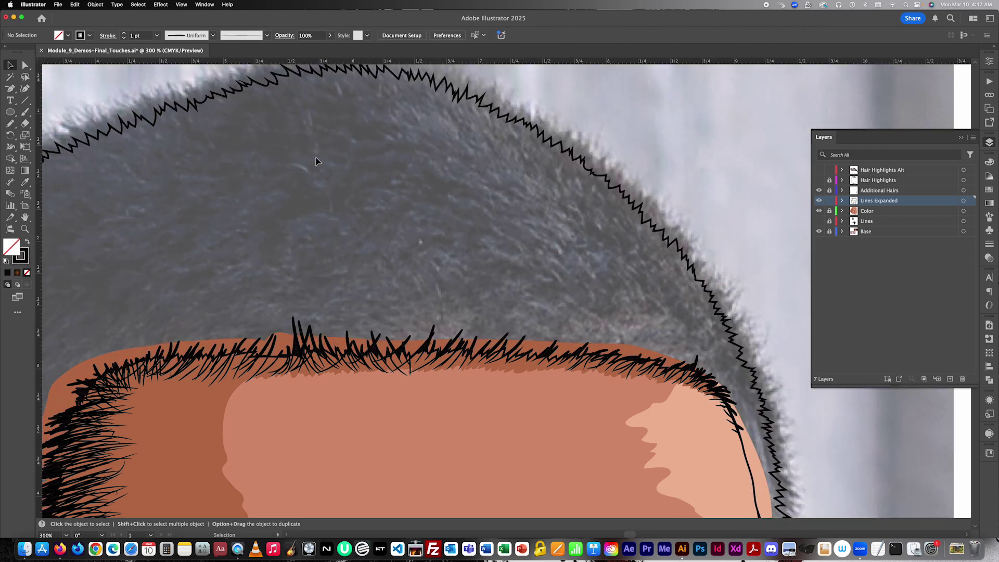
scroll(316, 161, down, 2)
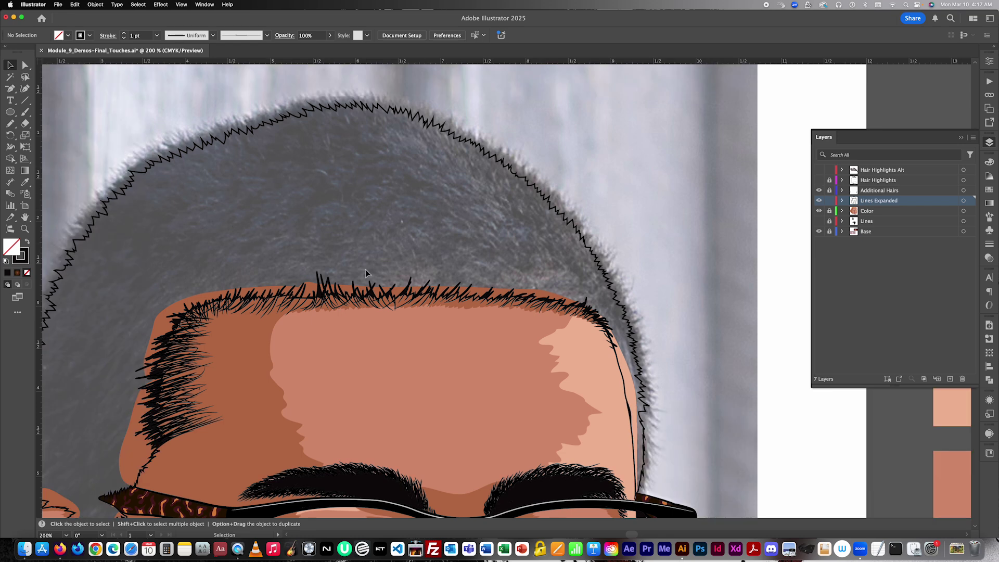
scroll(510, 235, left, 3)
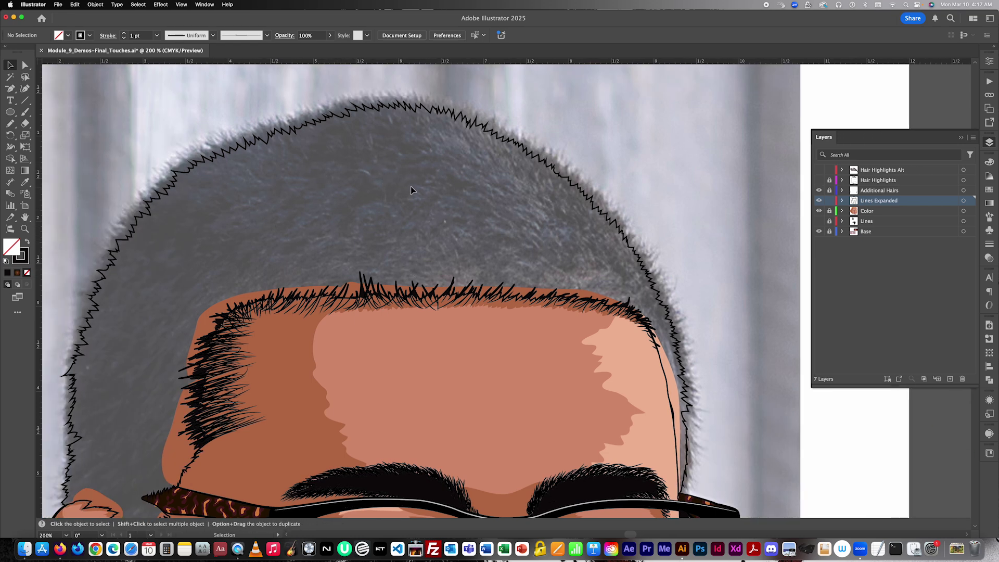
scroll(462, 216, up, 2)
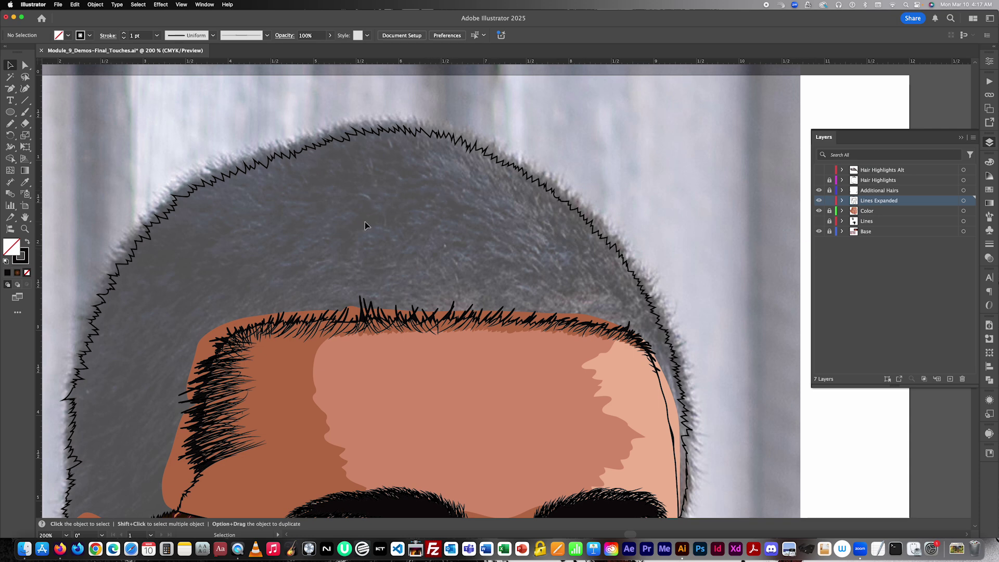
scroll(367, 223, up, 1)
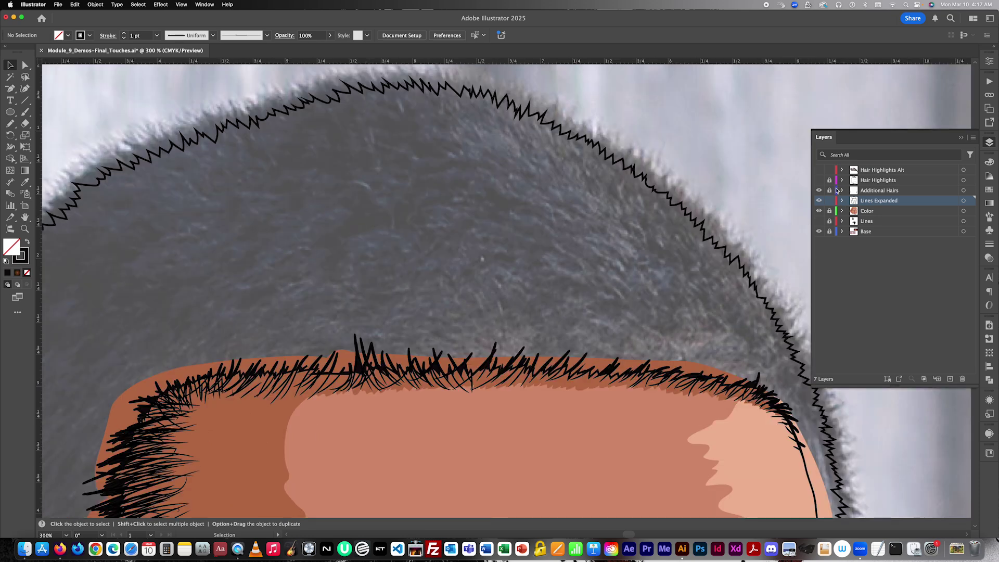
click(818, 170)
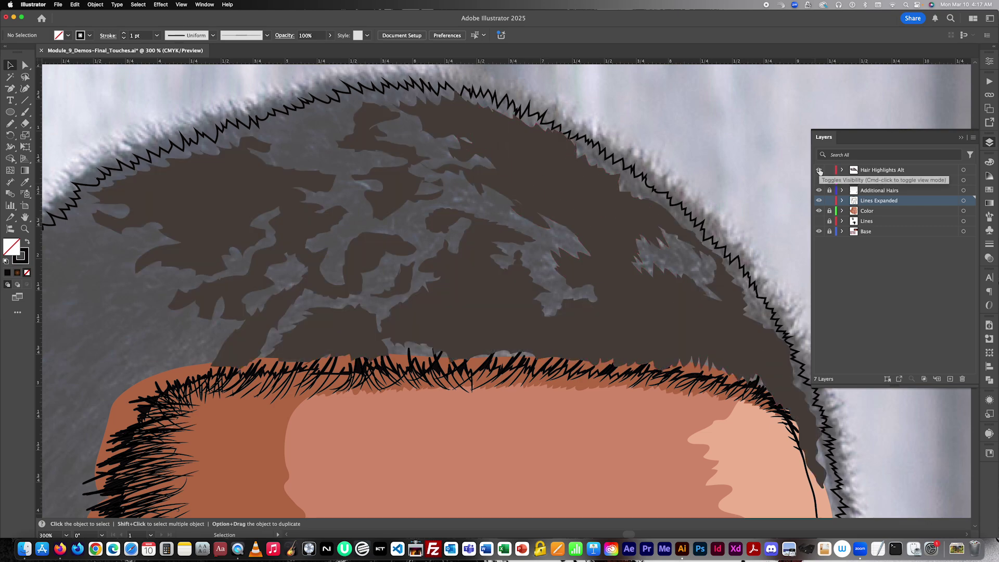
- Study the fine hair highlights in the reference illustration of the woman, and return to the portrait's hair
scroll(641, 215, down, 4)
scroll(641, 215, right, 10)
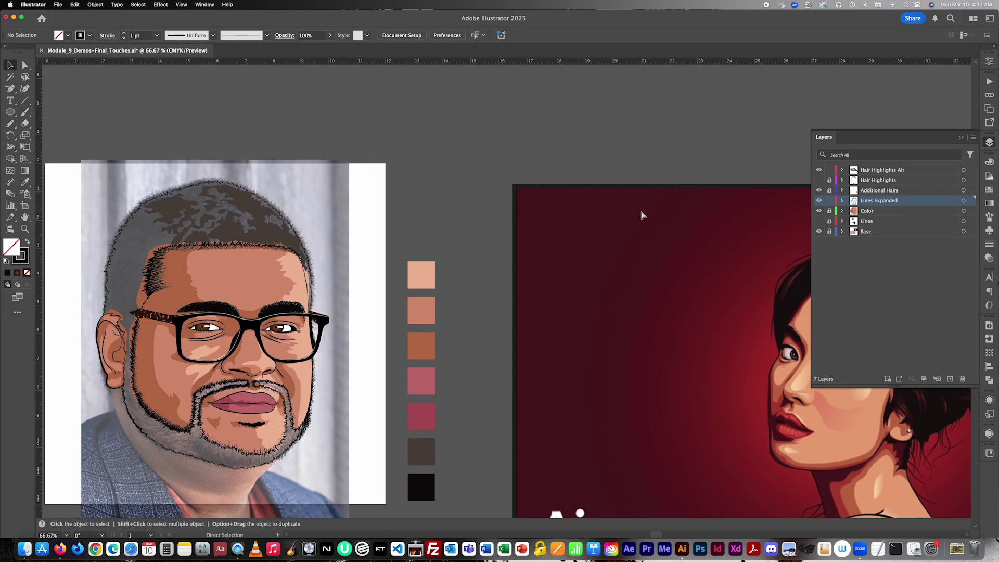
scroll(629, 278, up, 4)
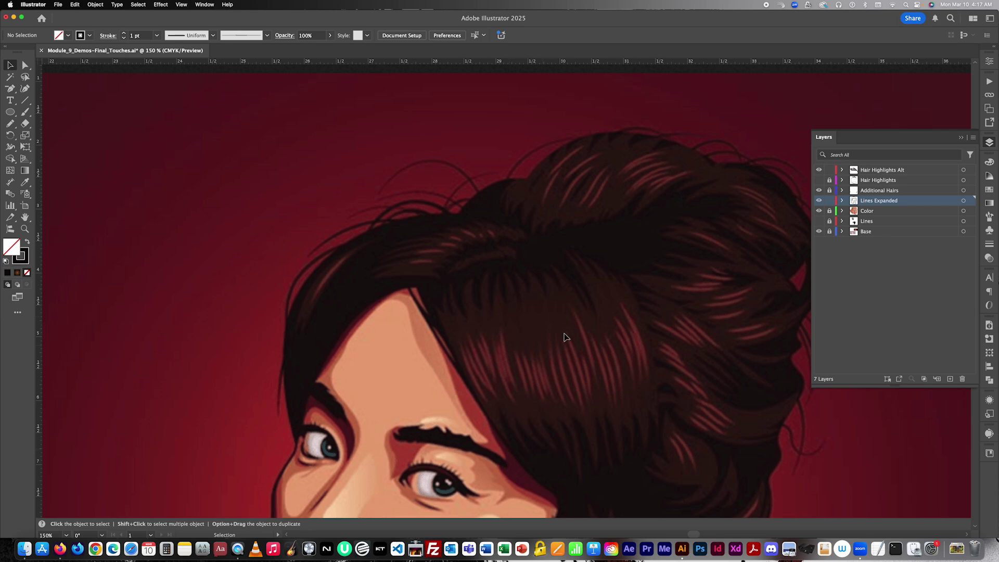
key(super+minus)
key(super+minus)
key(super+minus)
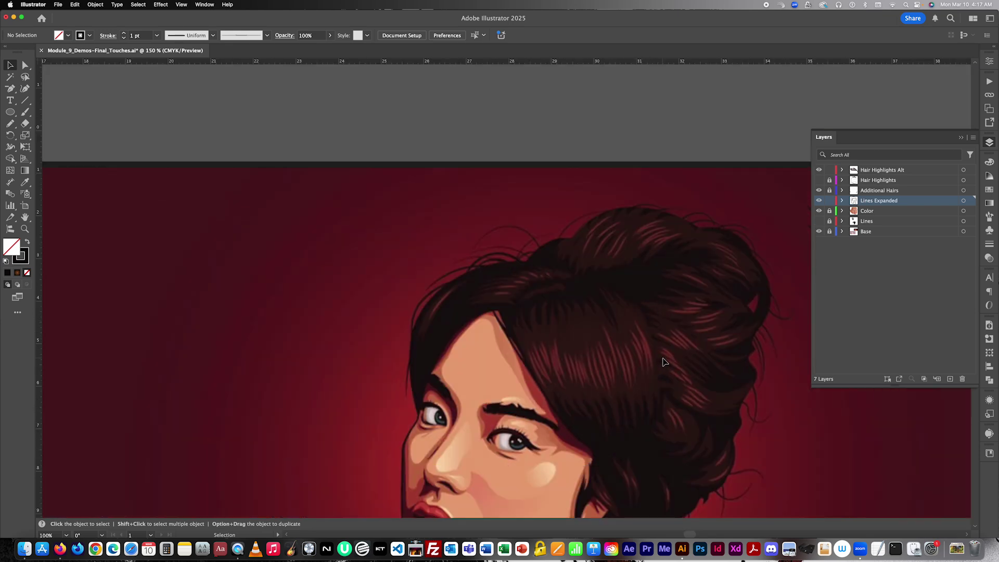
scroll(602, 334, left, 3)
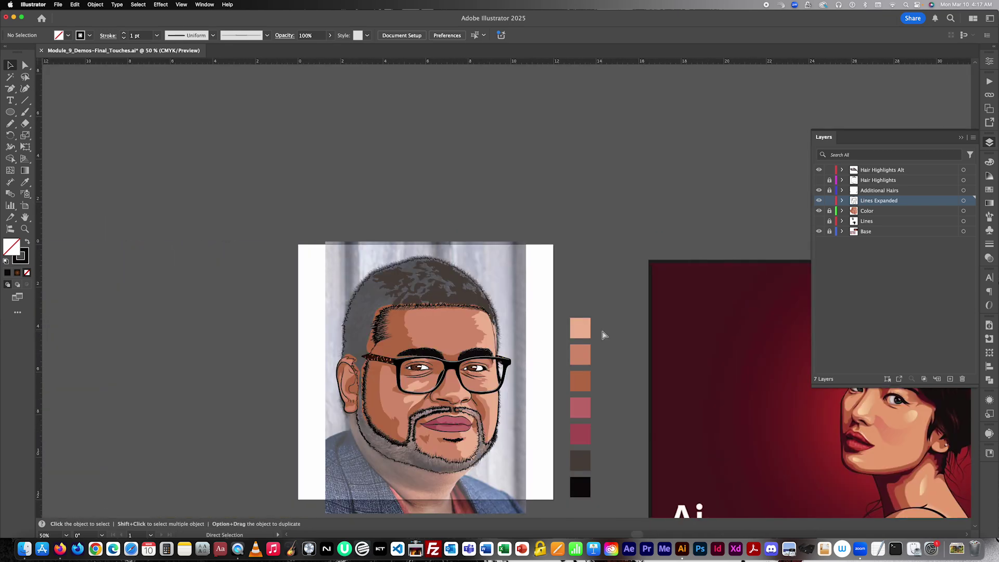
scroll(419, 307, up, 5)
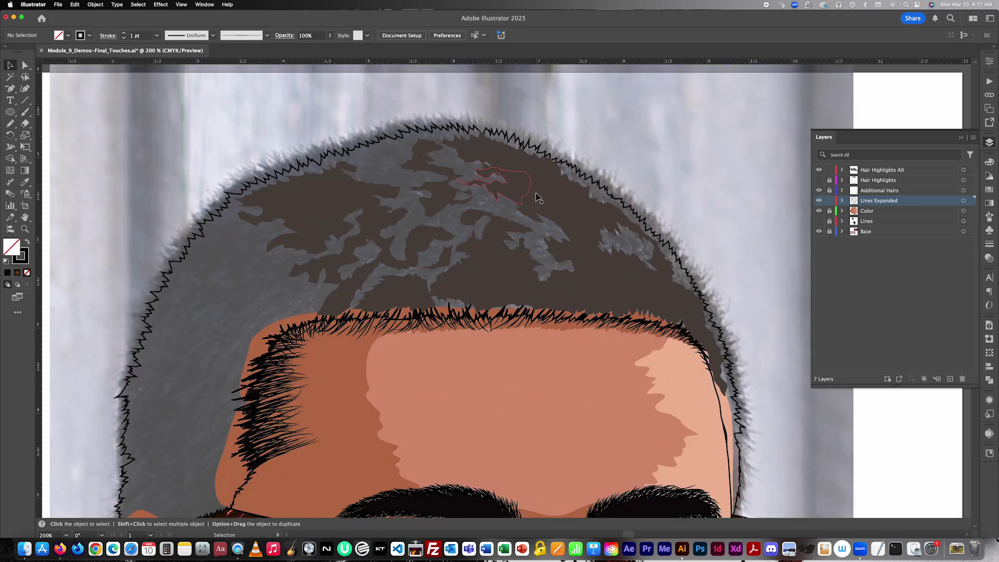
scroll(371, 216, up, 2)
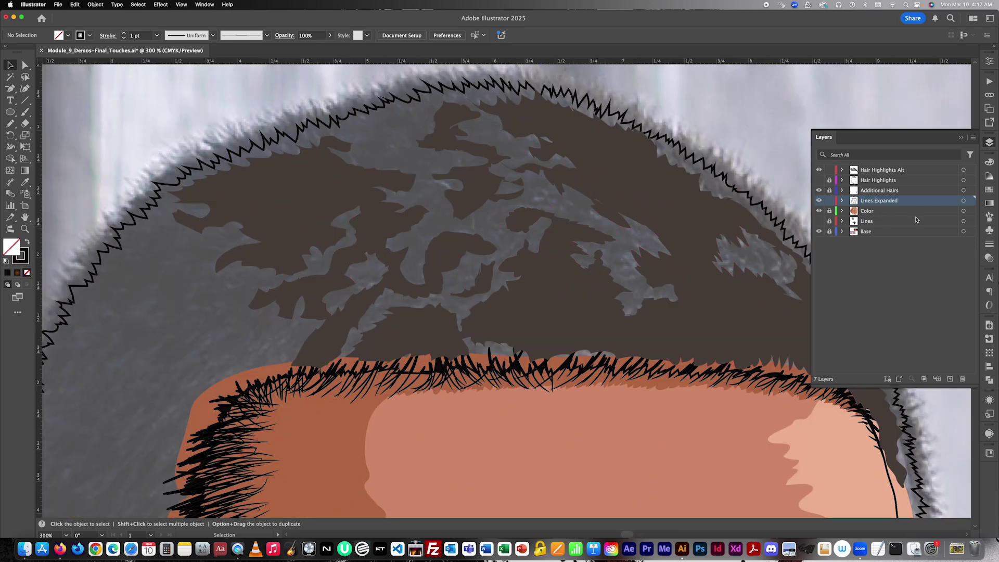
- Make Hair Highlights Alt the active layer, hiding it briefly to check the photo's hair texture, and take up the Paintbrush
click(819, 170)
scroll(493, 170, right, 3)
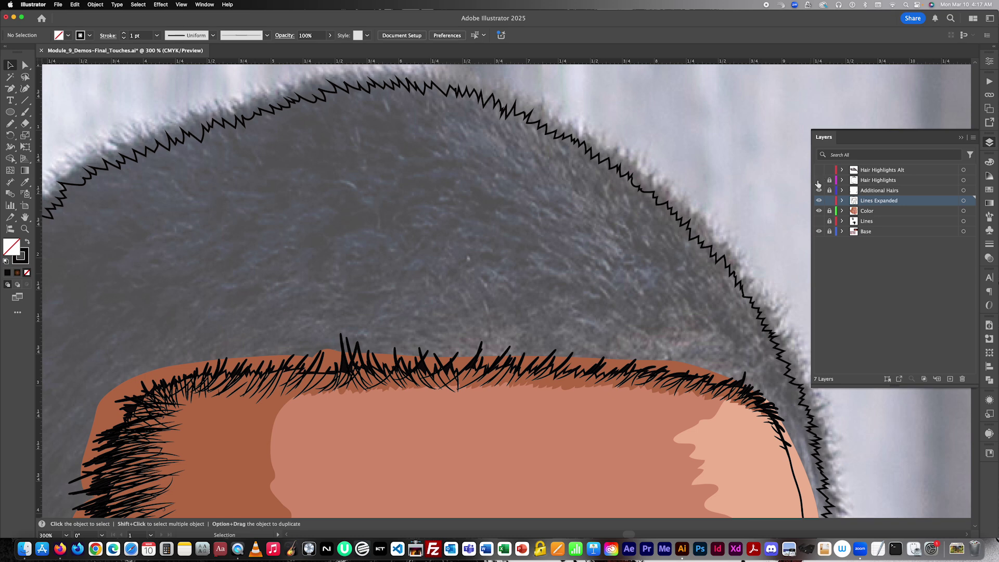
click(863, 173)
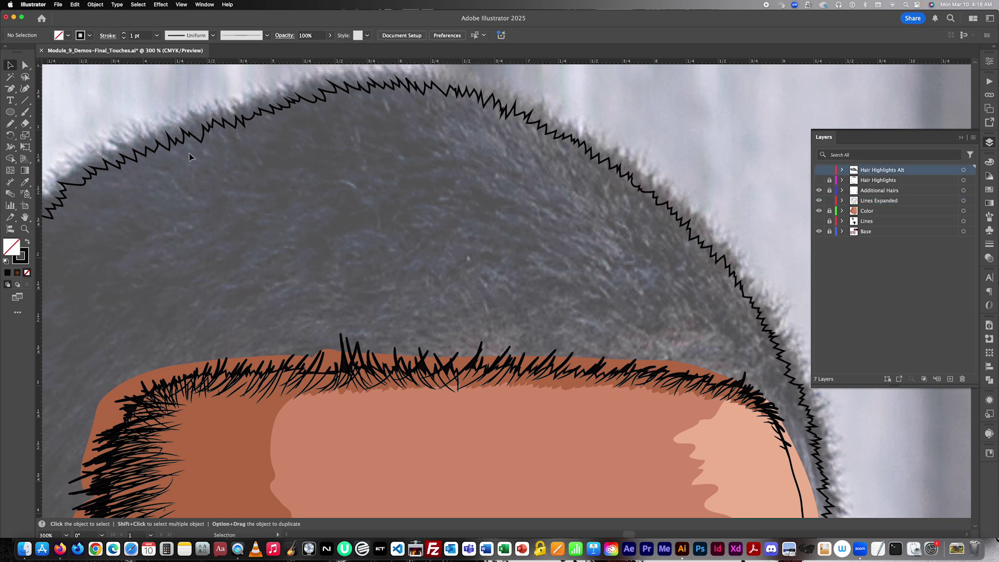
click(24, 111)
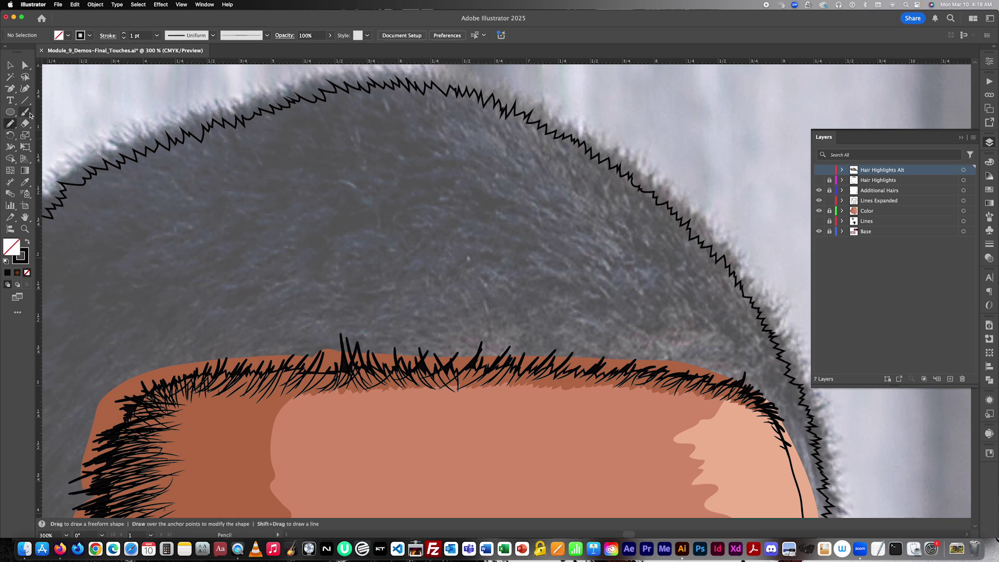
click(819, 170)
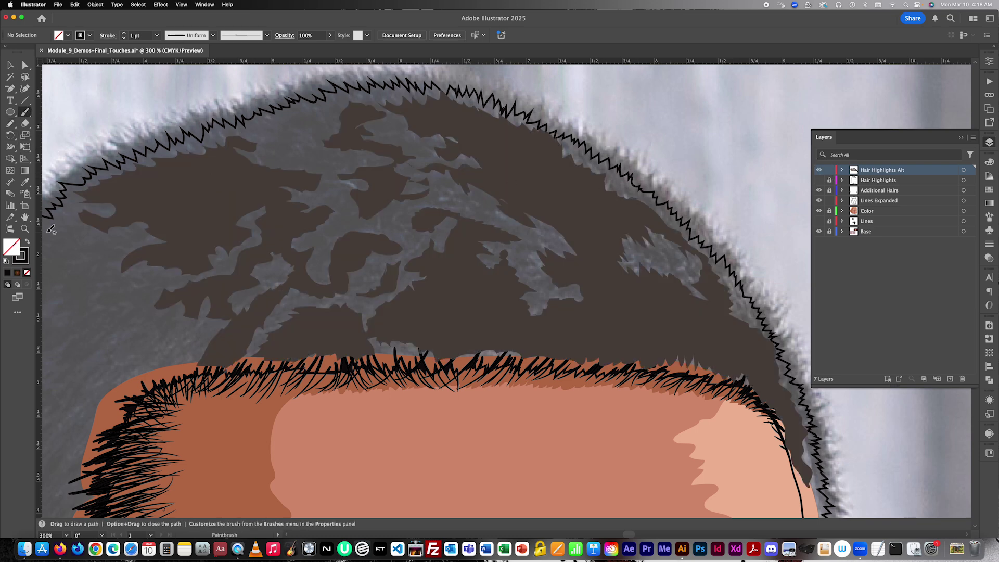
- Sample the dark-brown highlight colour, lighten it to C 53, M 53, Y 56, K 0, and make it the stroke with no fill
click(22, 255)
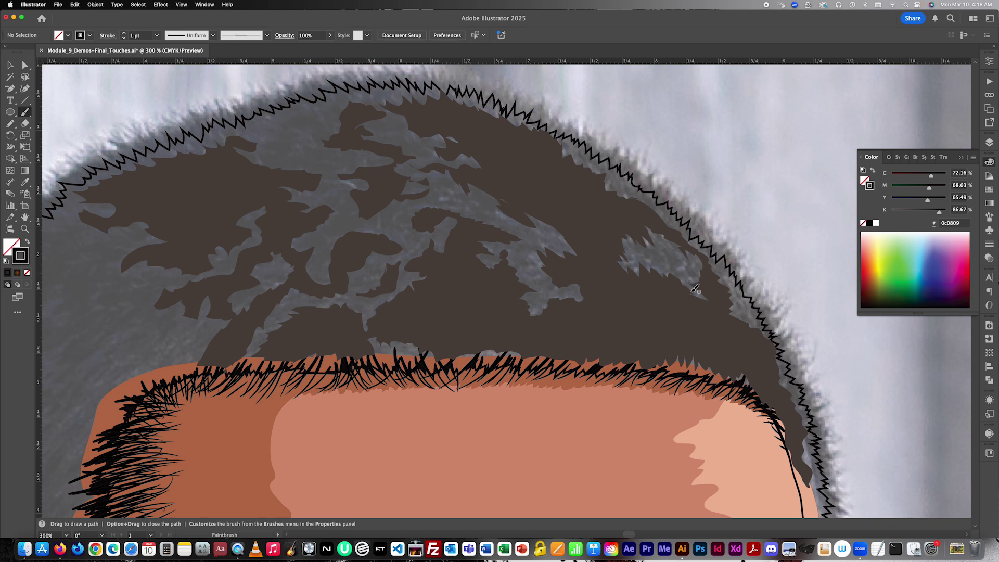
click(25, 182)
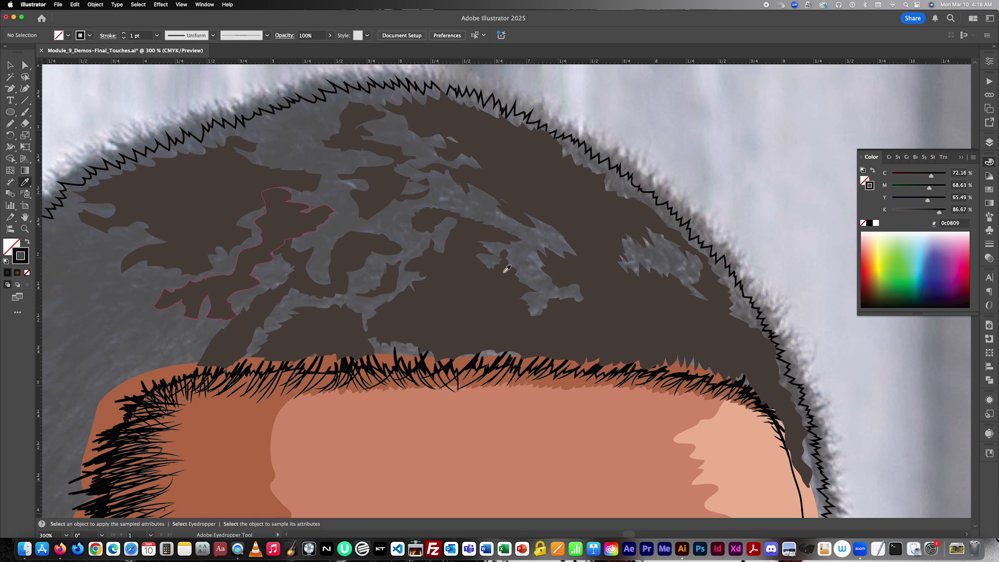
click(591, 295)
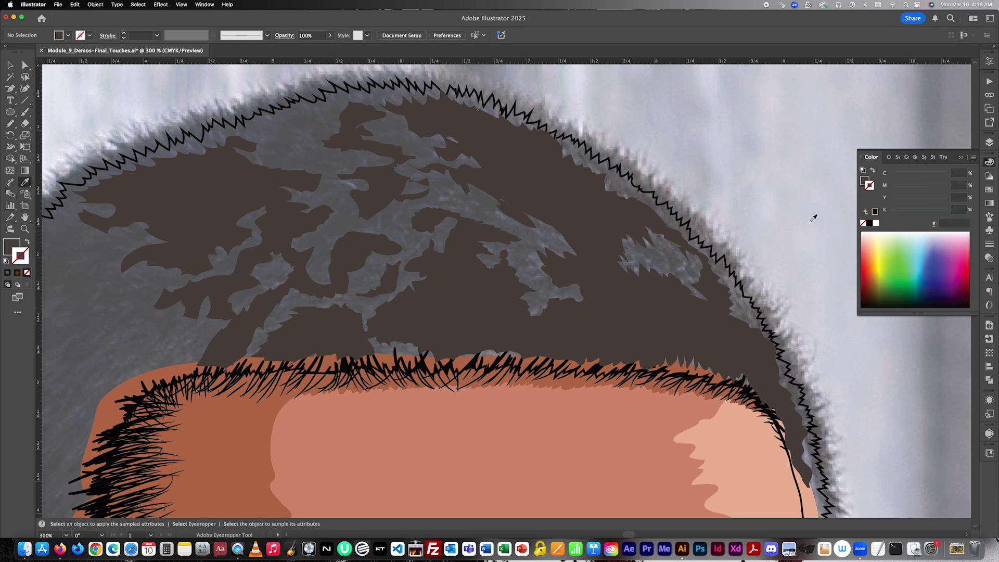
click(863, 182)
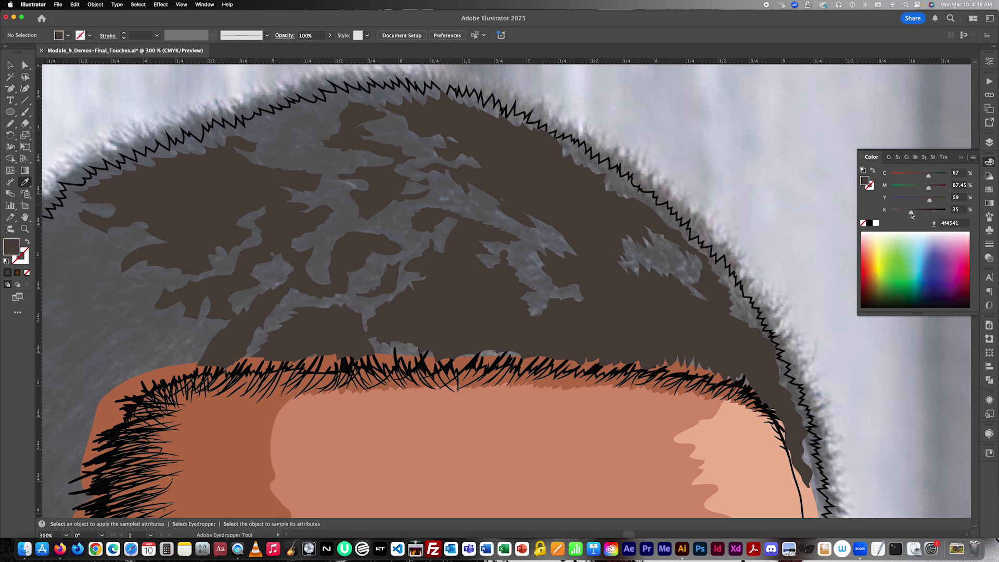
mouse_move(911, 213)
mouse_down()
mouse_move(874, 214)
mouse_move(927, 200)
mouse_move(927, 176)
mouse_move(923, 201)
mouse_up()
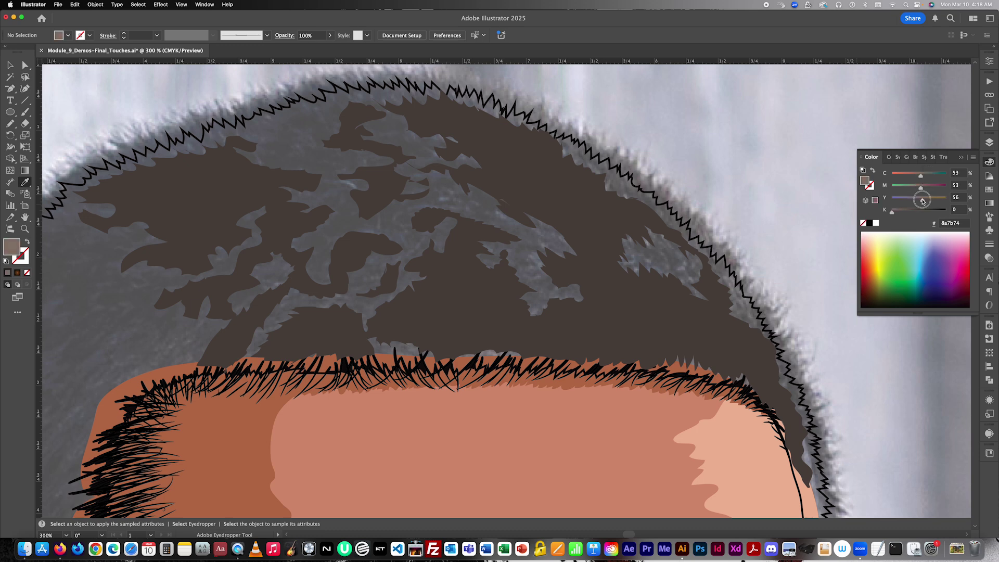
key(v)
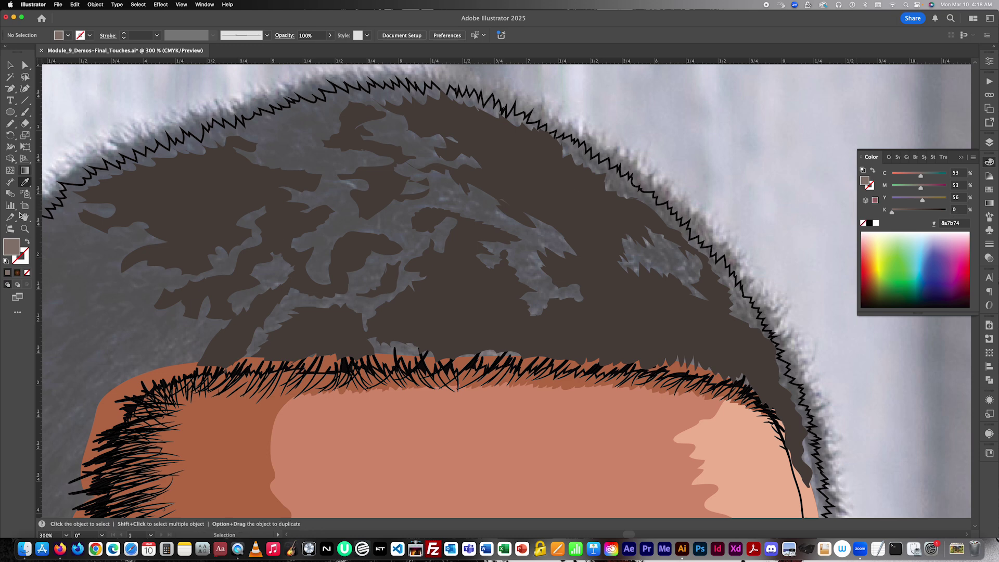
click(27, 242)
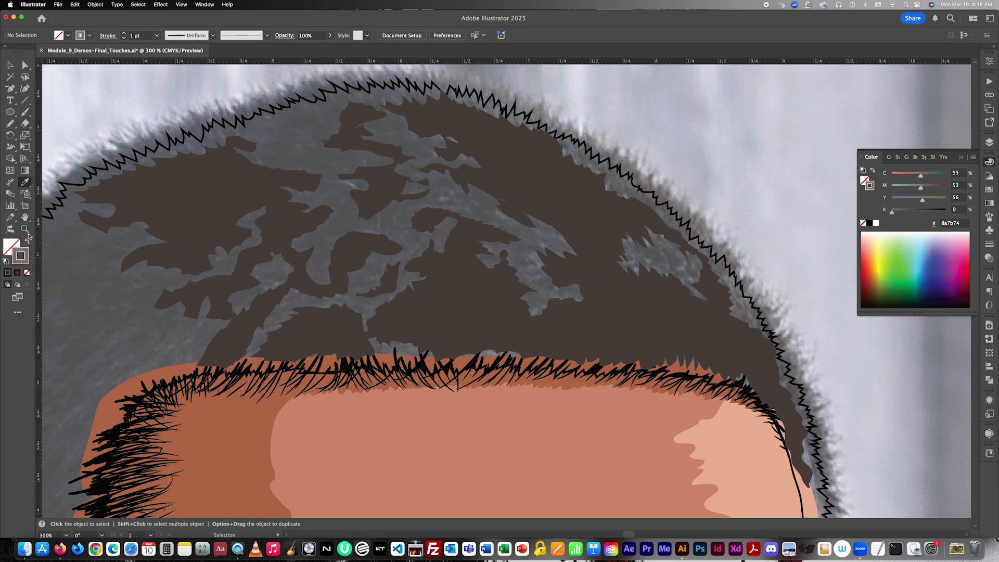
- Paint short light-brown hairs with the thin tapered Paintbrush stroke above and beside the small gap near the hair's right edge
click(25, 112)
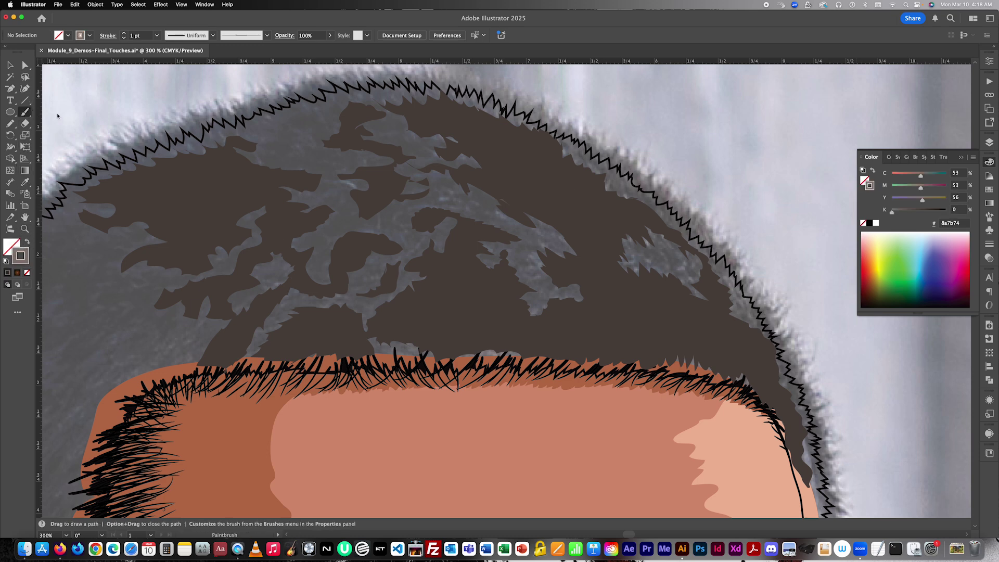
click(989, 216)
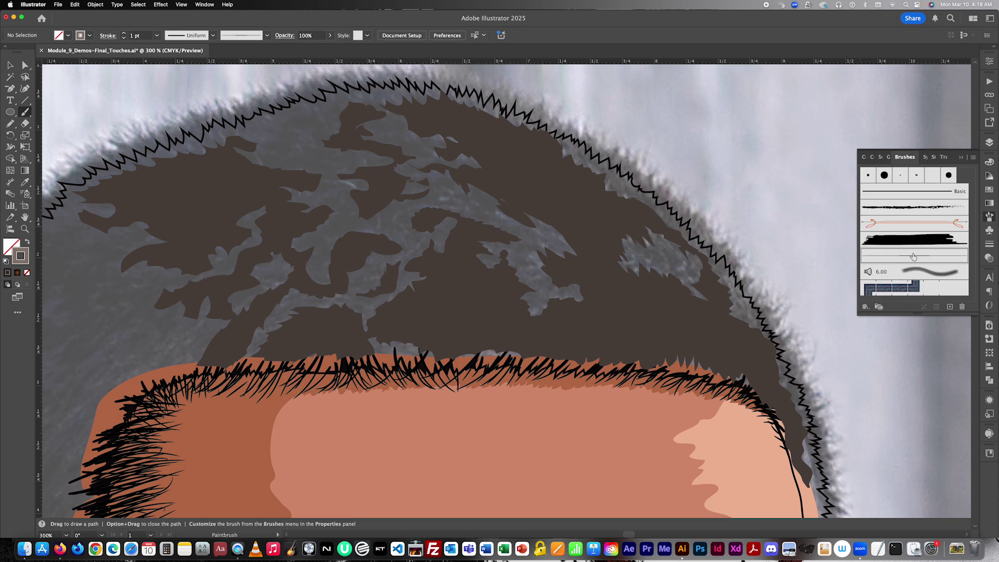
click(962, 158)
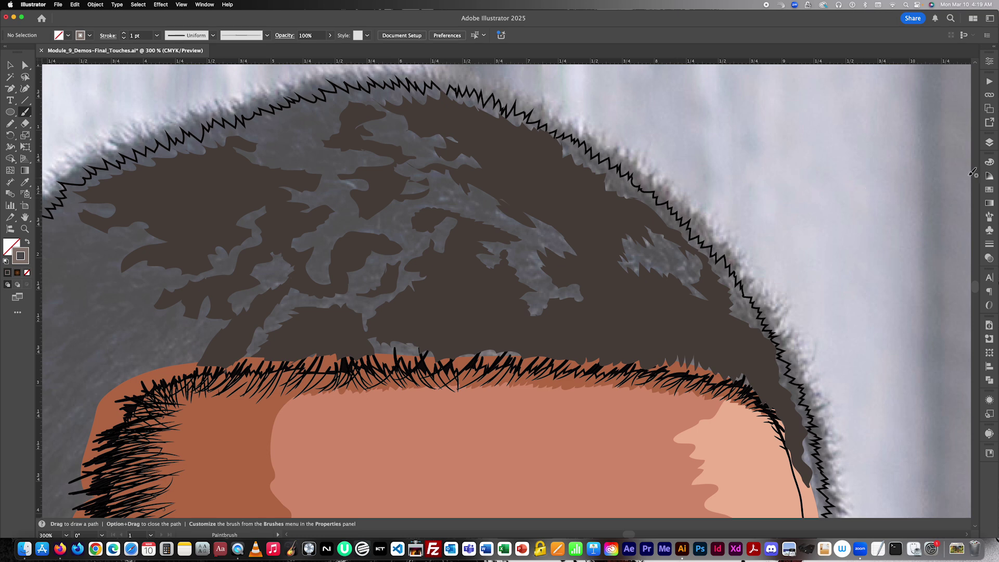
click(990, 144)
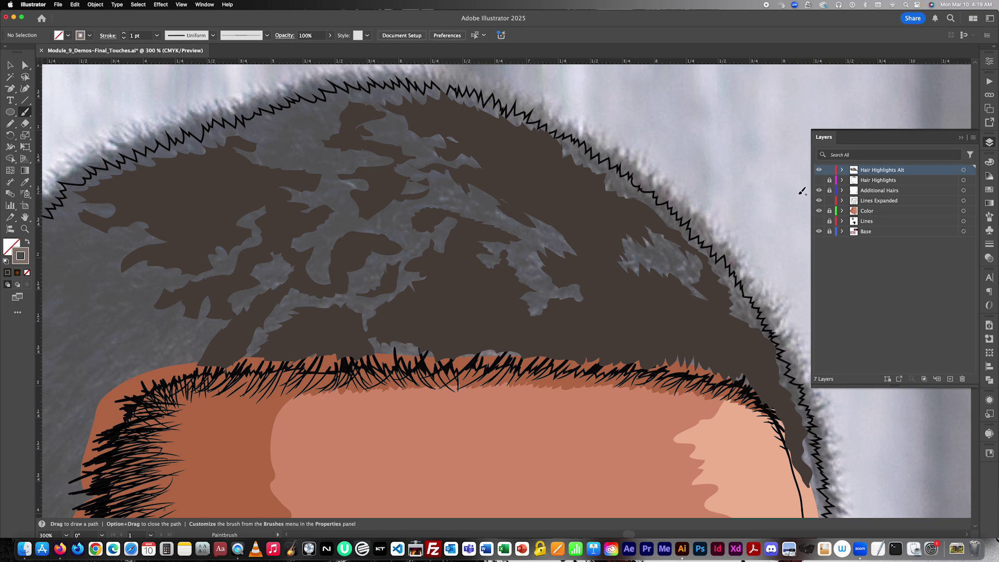
key(super+equal)
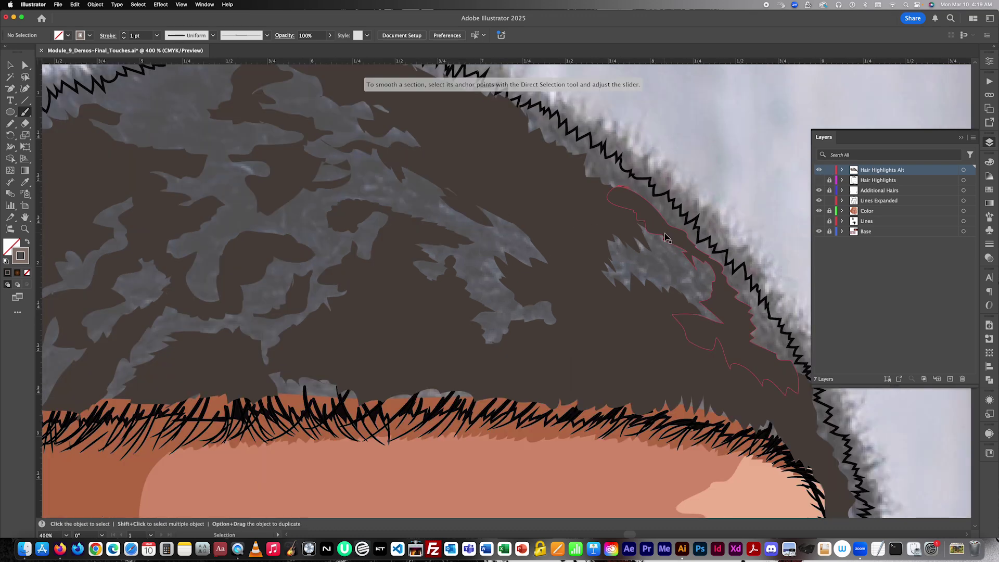
scroll(672, 231, up, 2)
scroll(669, 230, up, 2)
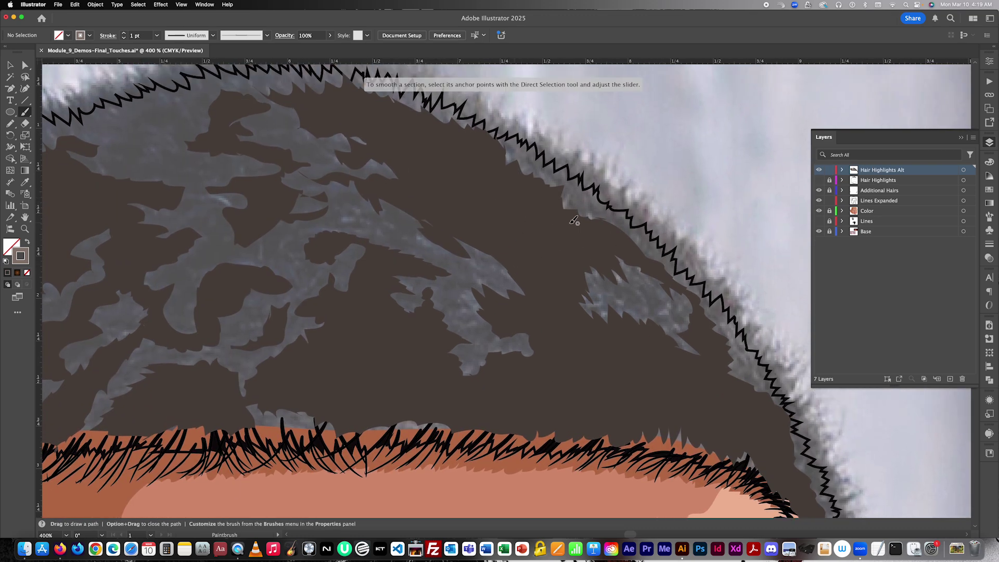
mouse_move(544, 225)
mouse_down()
mouse_move(567, 242)
mouse_move(576, 234)
mouse_move(574, 267)
mouse_up()
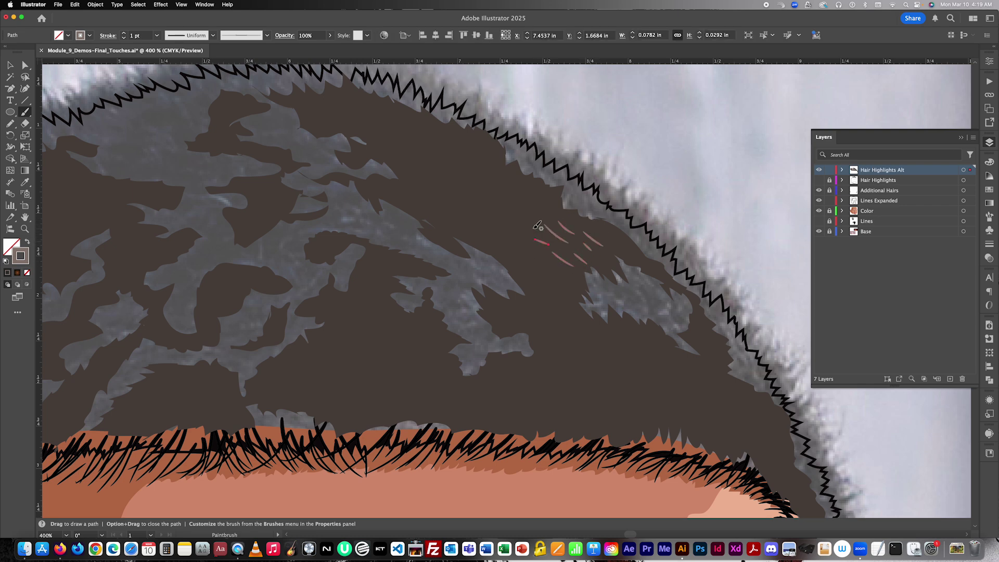
mouse_move(536, 228)
mouse_down()
mouse_move(555, 239)
mouse_move(542, 219)
mouse_up()
drag(540, 204, 560, 206)
mouse_move(535, 253)
mouse_down()
mouse_move(556, 285)
mouse_move(543, 288)
mouse_move(567, 313)
mouse_up()
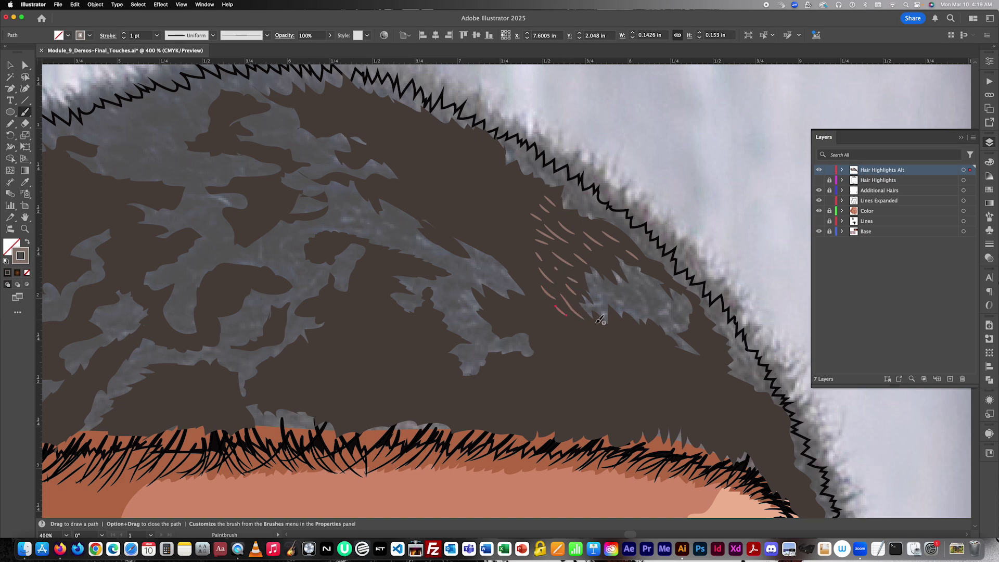
- Extend the short light-brown hair strokes up over the dark-brown highlight area toward the crown
key(super+minus)
key(super+minus)
key(super+shift+a)
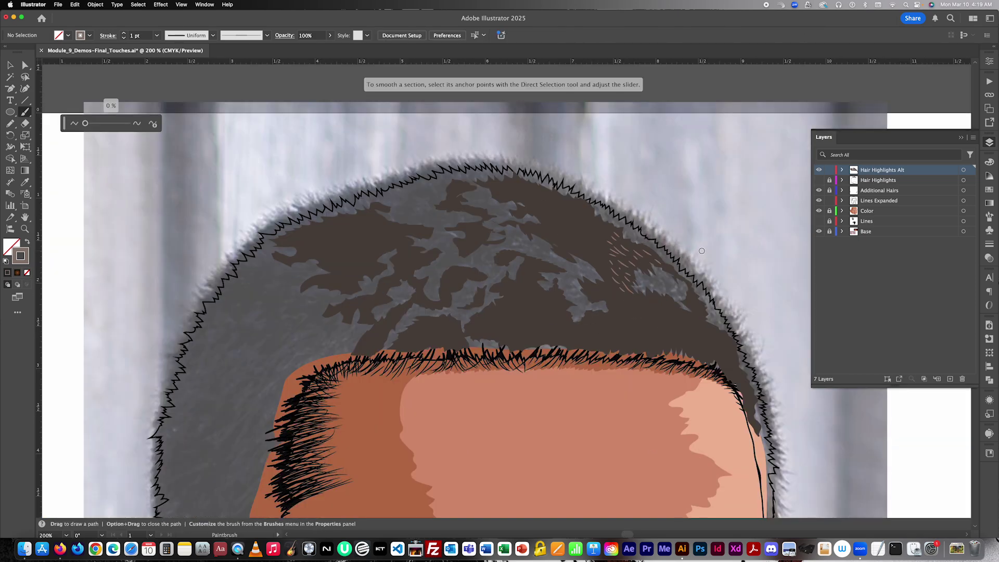
scroll(702, 251, up, 3)
super+click(481, 359)
scroll(557, 243, down, 3)
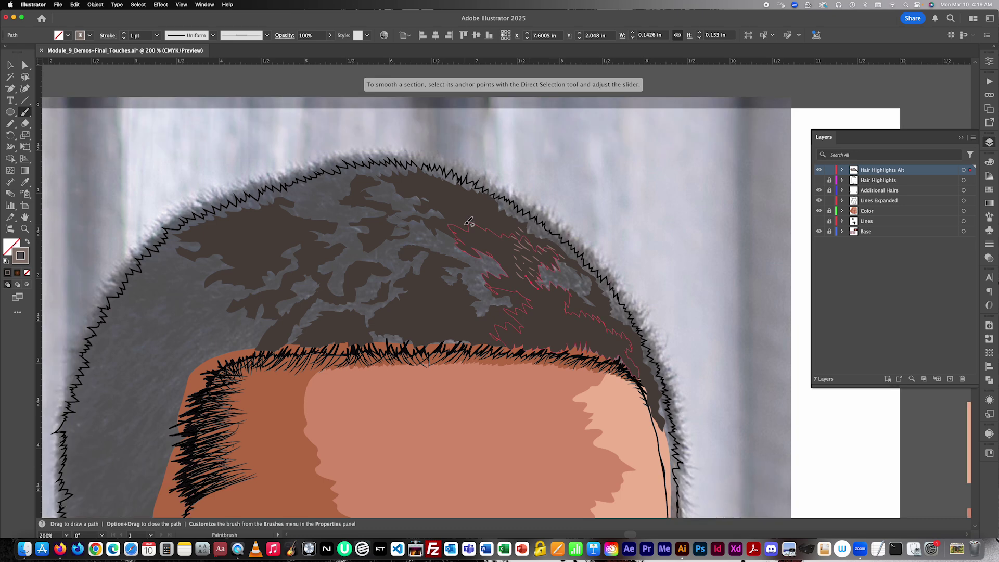
mouse_move(447, 222)
mouse_down()
mouse_move(443, 200)
mouse_move(409, 189)
mouse_move(436, 186)
mouse_move(469, 221)
mouse_move(478, 210)
mouse_move(494, 219)
mouse_up()
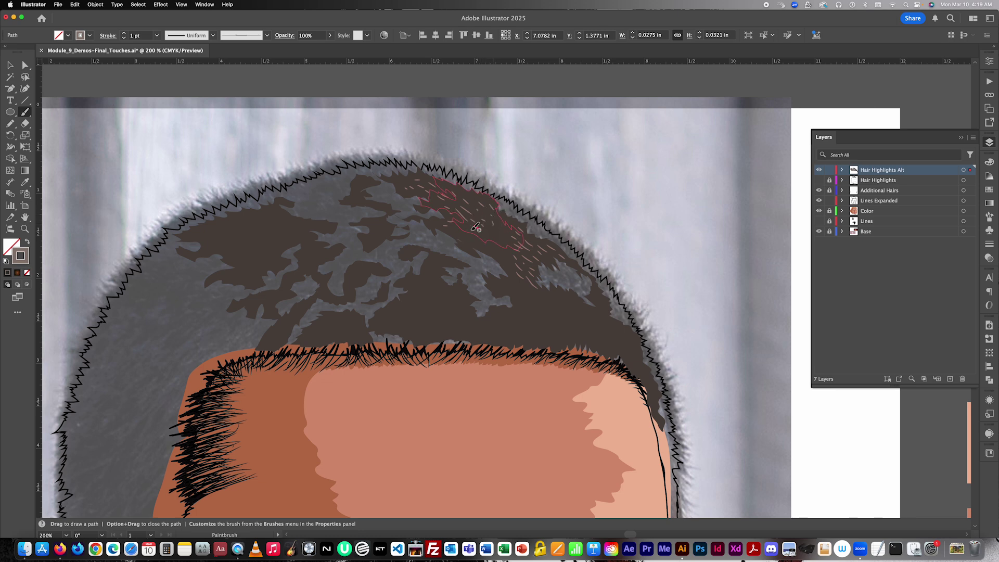
- Fill the space between the two groups of strokes with short hairs, continuing down between the two gaps in the highlight
key(super+equal)
key(super+shift+a)
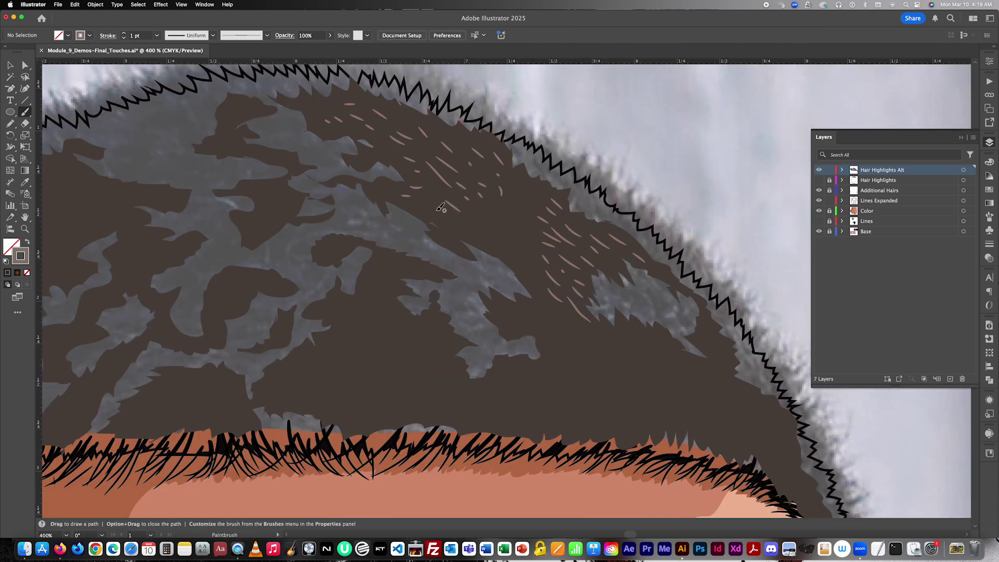
drag(435, 208, 489, 226)
drag(515, 188, 571, 192)
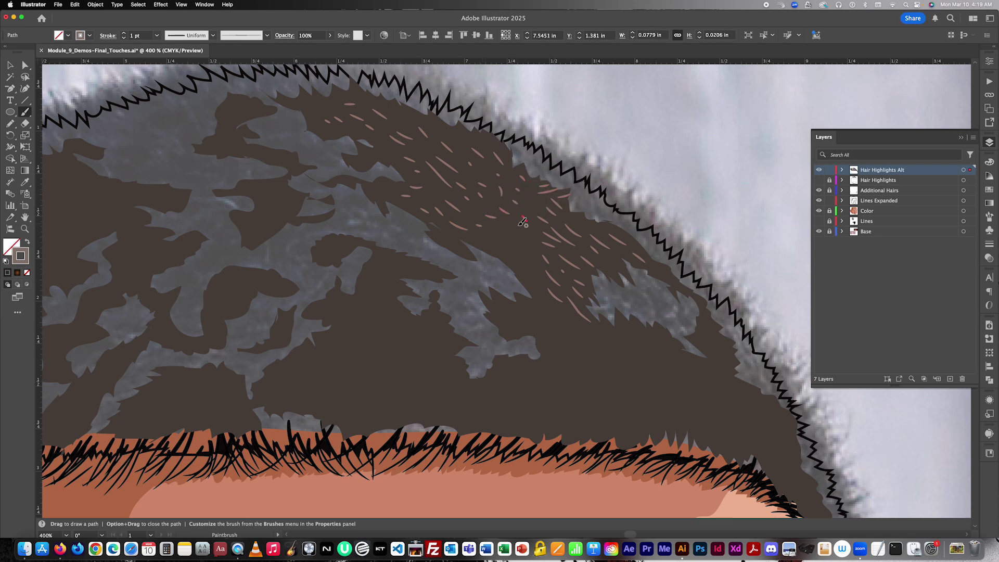
drag(514, 229, 516, 235)
drag(533, 296, 538, 303)
mouse_move(499, 309)
mouse_down()
mouse_move(521, 328)
mouse_move(525, 303)
mouse_move(558, 332)
mouse_move(546, 337)
mouse_move(540, 318)
mouse_up()
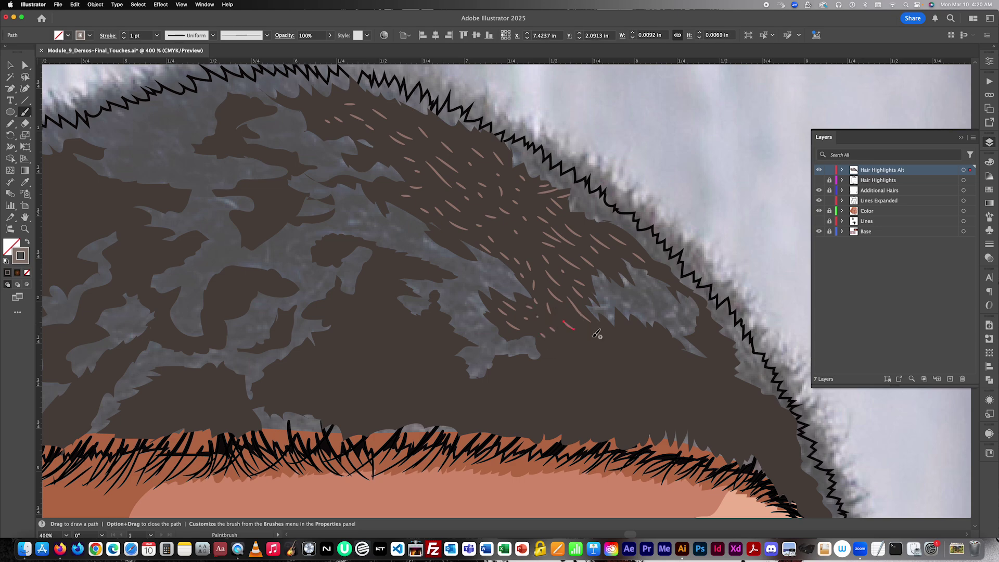
- Paint short hairs around the lower edge and outer side of the right-hand gap, and thicken the sparse spots toward the crown
scroll(630, 339, down, 3)
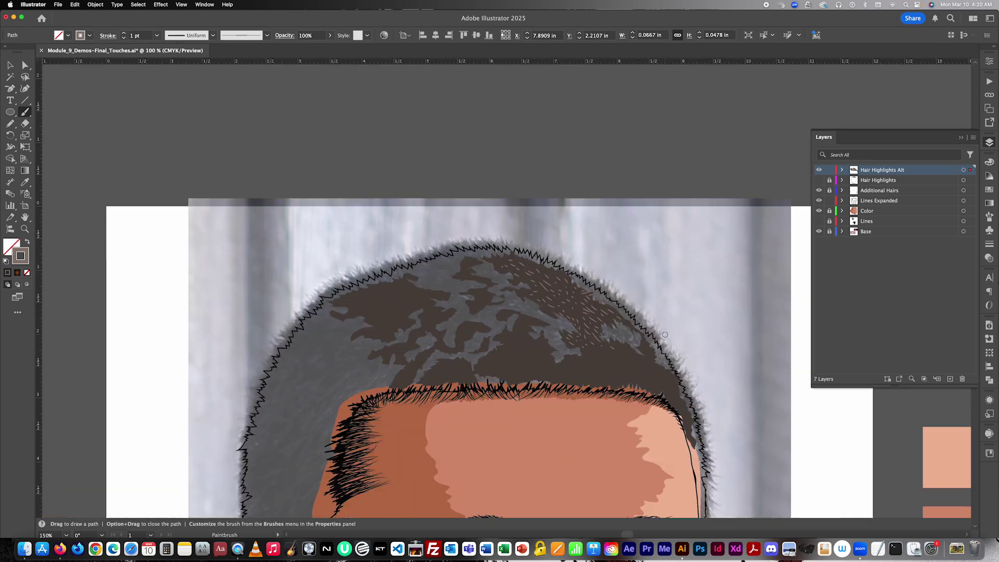
scroll(665, 335, up, 5)
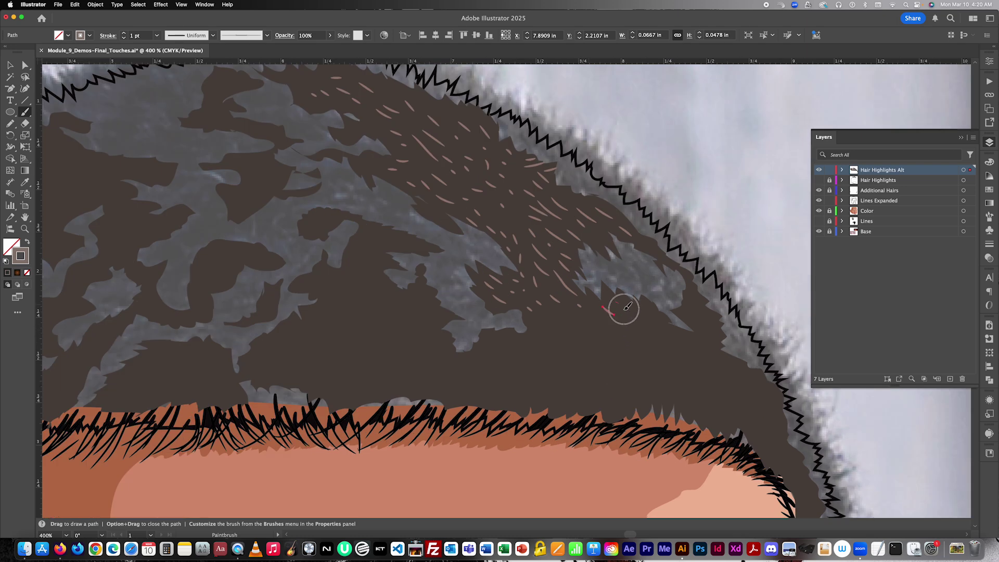
drag(618, 305, 648, 309)
drag(647, 243, 651, 248)
mouse_move(693, 298)
mouse_down()
mouse_move(692, 320)
mouse_move(711, 322)
mouse_move(714, 353)
mouse_move(689, 344)
mouse_up()
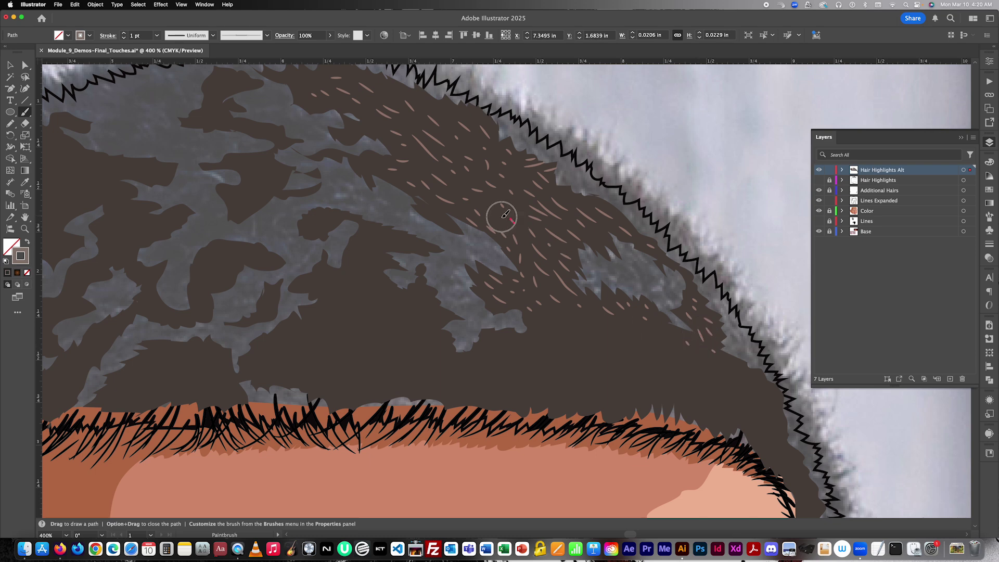
mouse_move(484, 202)
mouse_down()
mouse_move(531, 182)
mouse_move(519, 170)
mouse_up()
drag(442, 110, 456, 121)
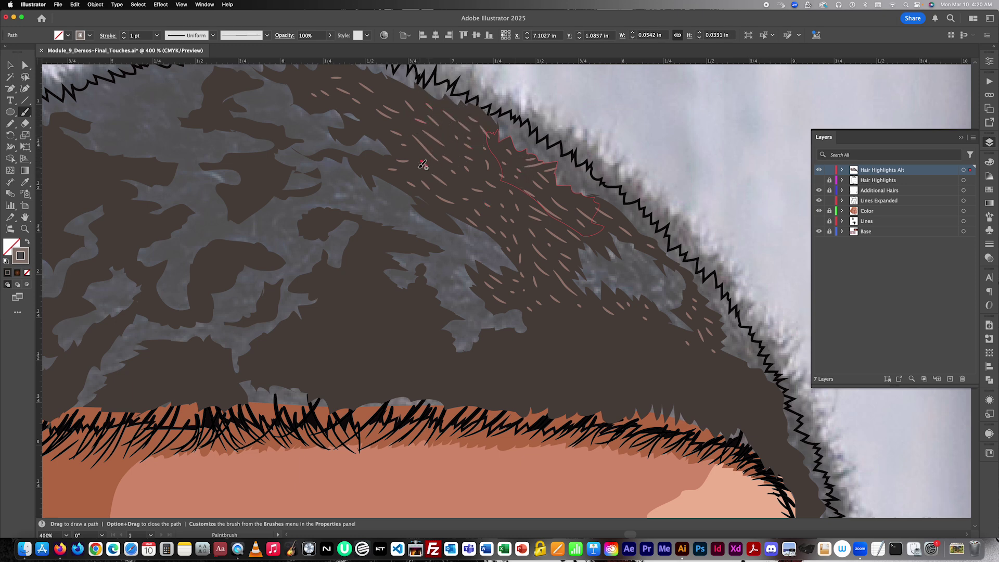
- Paint short light-brown hairs below the two gaps in the highlight, spreading down toward the middle of the hairline
drag(382, 84, 389, 86)
drag(576, 313, 585, 320)
mouse_move(571, 397)
mouse_down()
mouse_move(596, 389)
mouse_move(646, 404)
mouse_move(607, 377)
mouse_up()
drag(576, 384, 512, 388)
drag(533, 350, 541, 345)
mouse_move(546, 343)
mouse_down()
mouse_move(566, 333)
mouse_move(569, 370)
mouse_move(609, 366)
mouse_up()
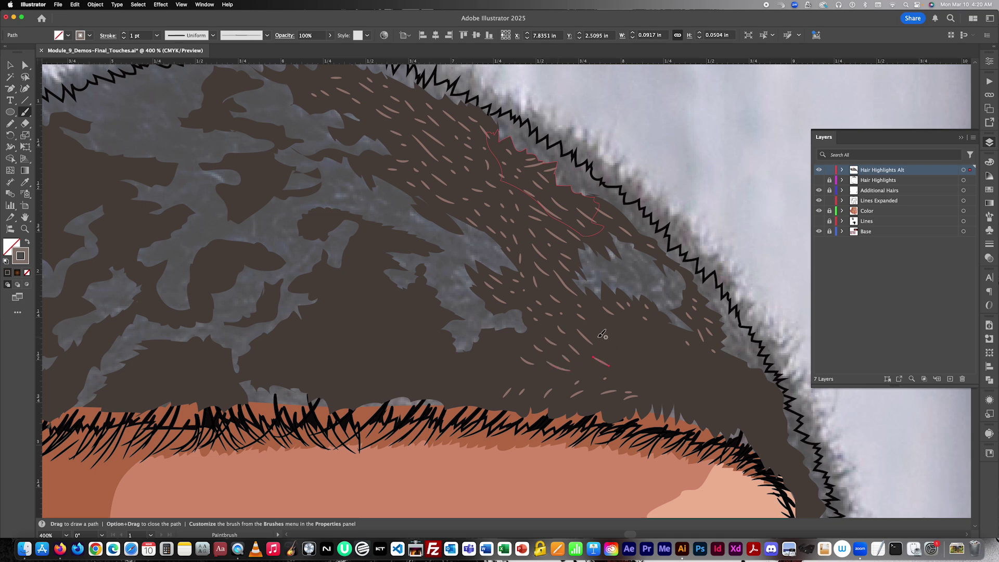
- Continue the short hairs along the outer hairline and into the narrowing highlight beside the temple
mouse_move(579, 402)
mouse_down()
mouse_move(659, 377)
mouse_move(652, 373)
mouse_move(698, 390)
mouse_move(673, 375)
mouse_up()
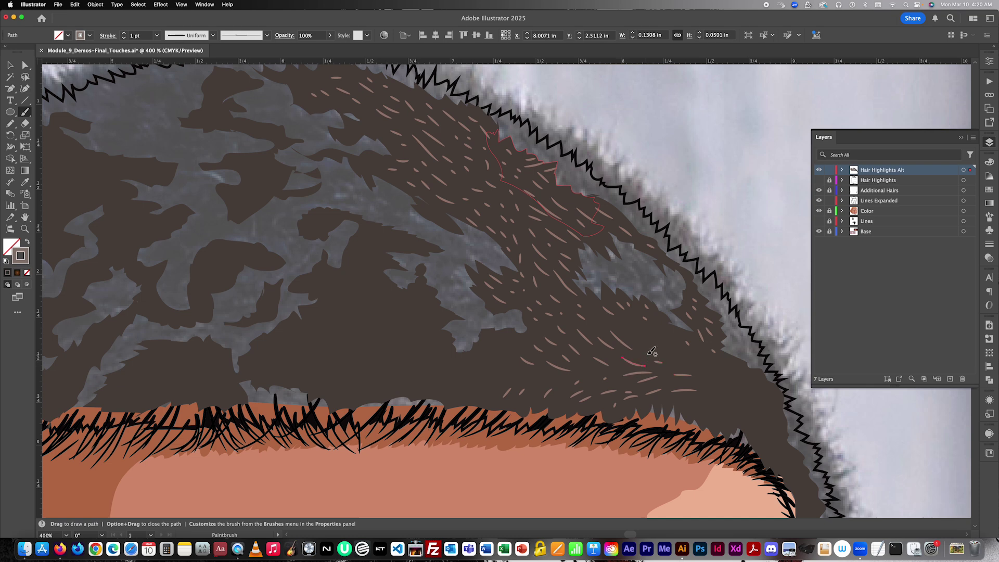
drag(676, 360, 690, 367)
drag(596, 315, 603, 330)
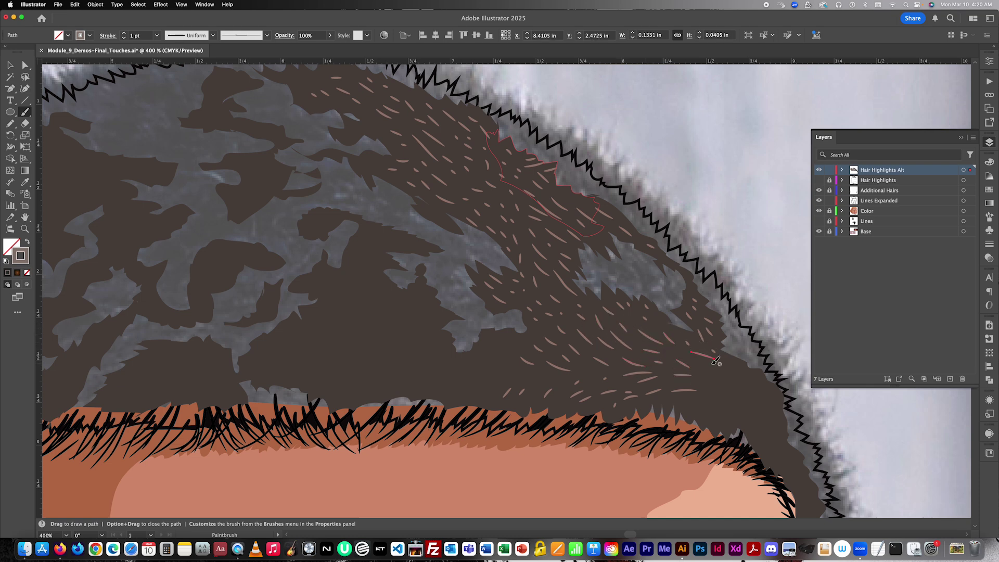
drag(727, 394, 712, 391)
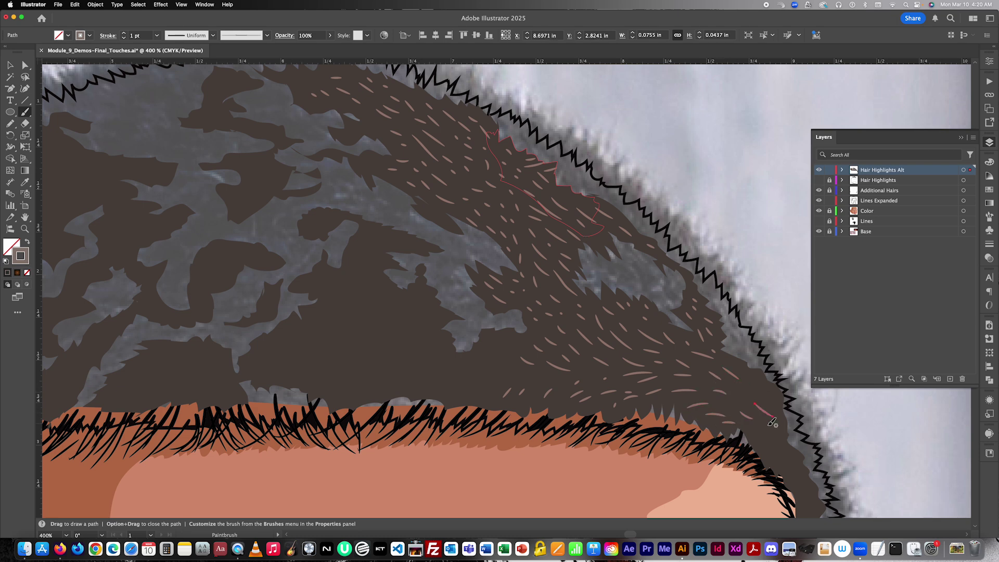
mouse_move(773, 460)
mouse_down()
mouse_move(805, 471)
mouse_move(810, 507)
mouse_up()
drag(738, 389, 743, 393)
- Fill the sparse area below the inner gap with short hairs, extending them inward across the plain dark-brown highlight
mouse_move(537, 388)
mouse_down()
mouse_move(563, 389)
mouse_move(591, 373)
mouse_up()
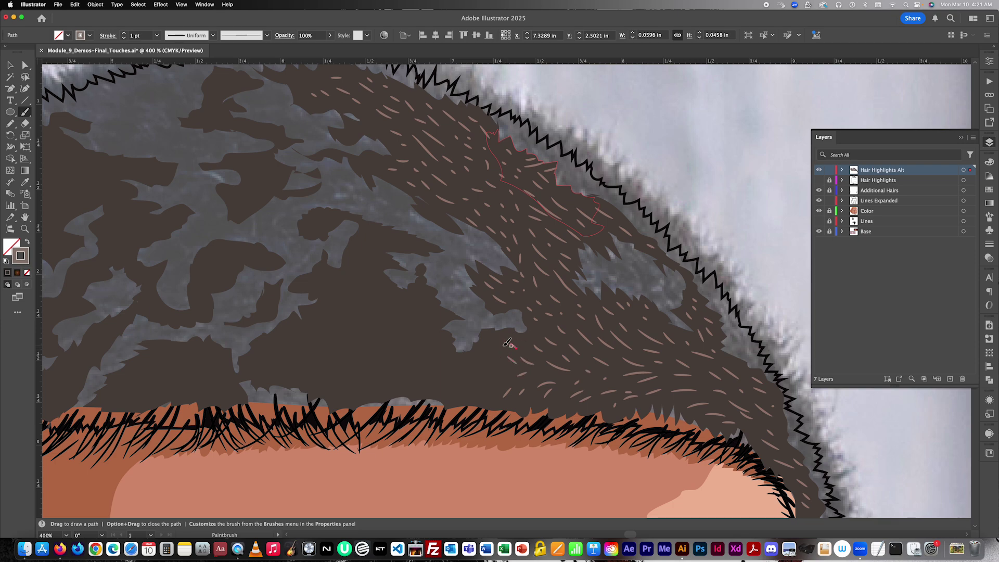
drag(489, 348, 494, 349)
drag(488, 357, 498, 362)
- Paint tiny hairs down the narrow temple strip of the highlight to its pointed lower tip
scroll(576, 380, down, 2)
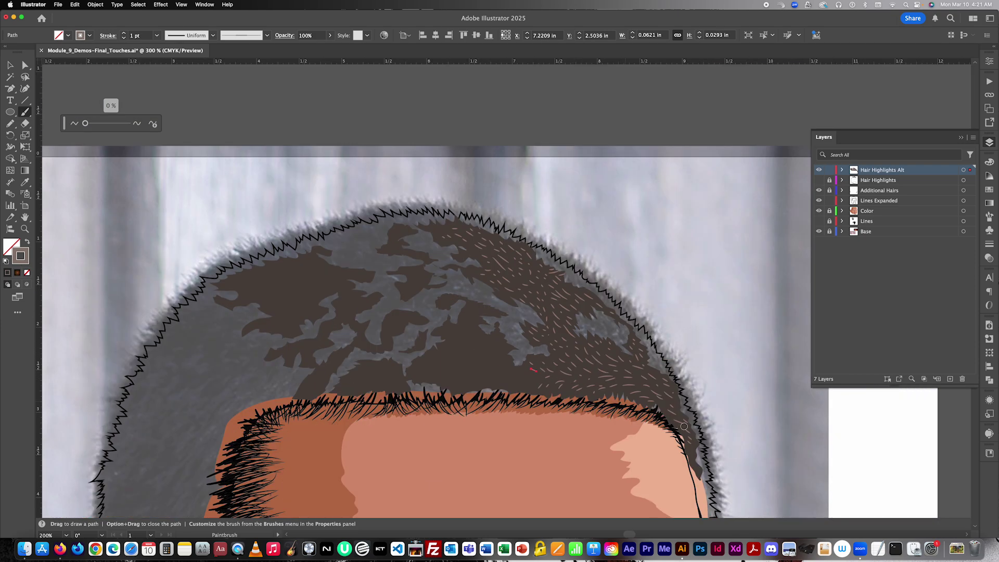
scroll(697, 427, up, 2)
scroll(697, 427, up, 2)
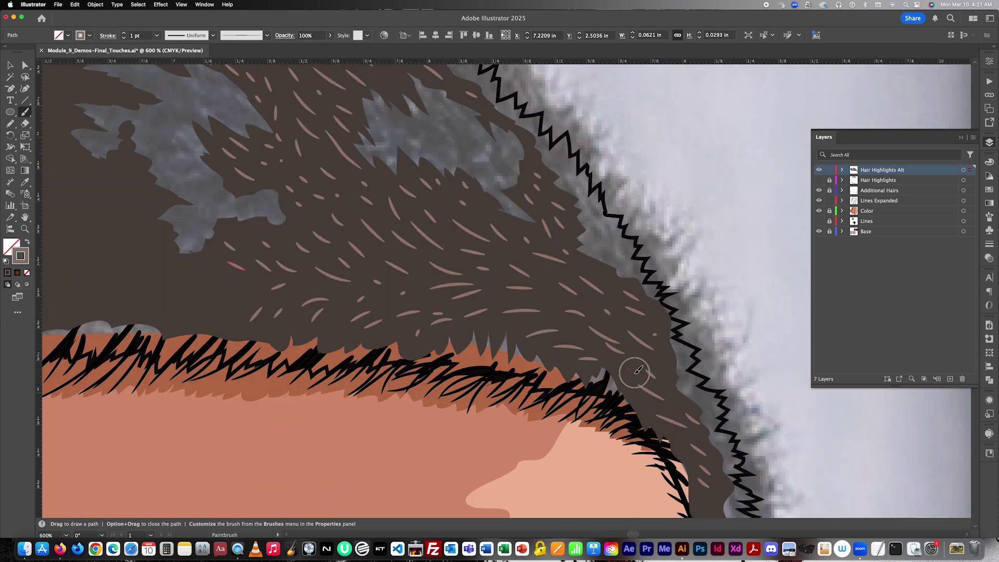
drag(640, 354, 649, 361)
scroll(708, 433, down, 2)
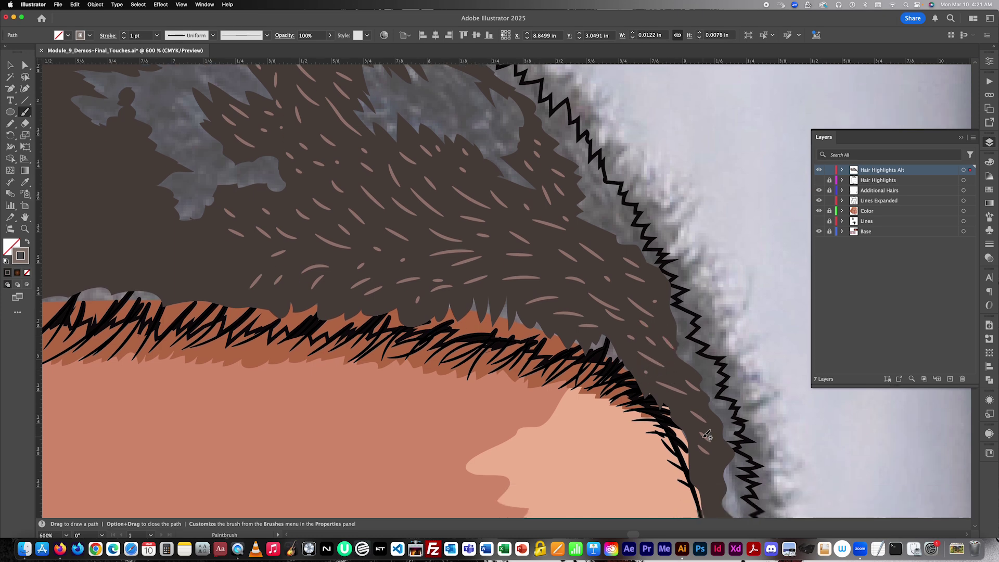
drag(700, 442, 722, 431)
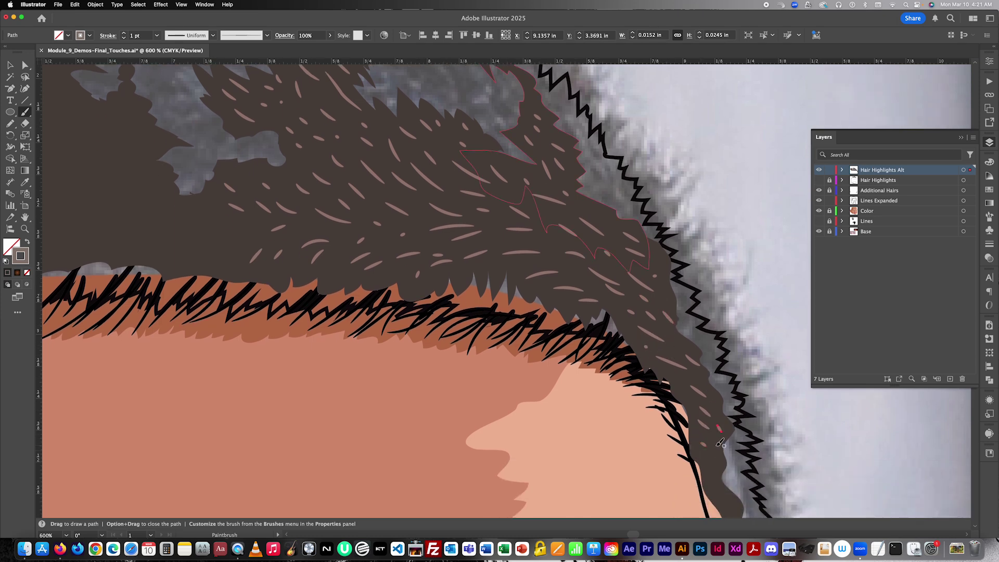
drag(723, 508, 728, 505)
scroll(738, 489, down, 2)
scroll(738, 489, down, 1)
drag(734, 419, 735, 414)
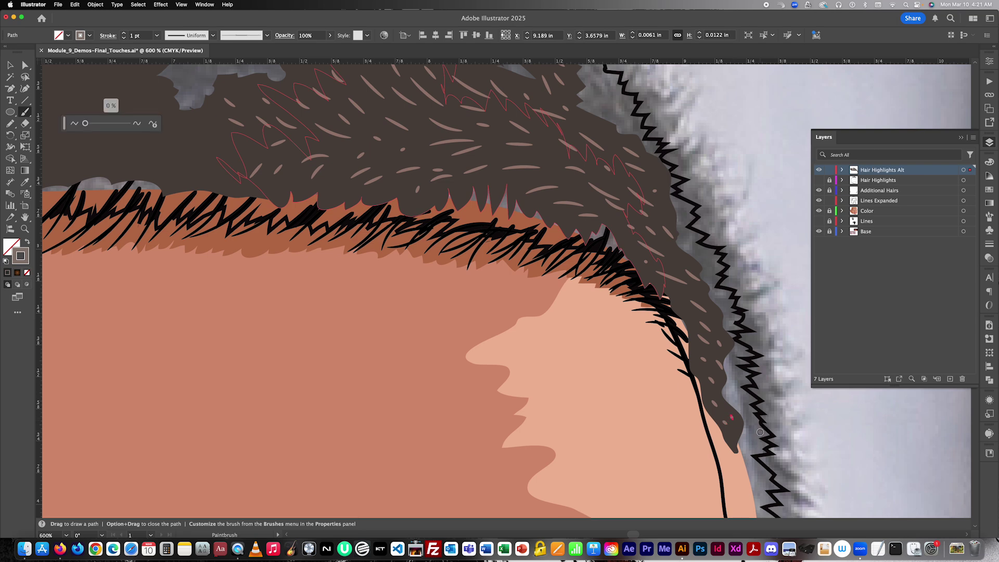
- Start short light-brown hairs on the upper part of the central highlight patch, following its edge down beside the inner gap
key(super+1)
key(super+equal)
key(super+equal)
key(super+equal)
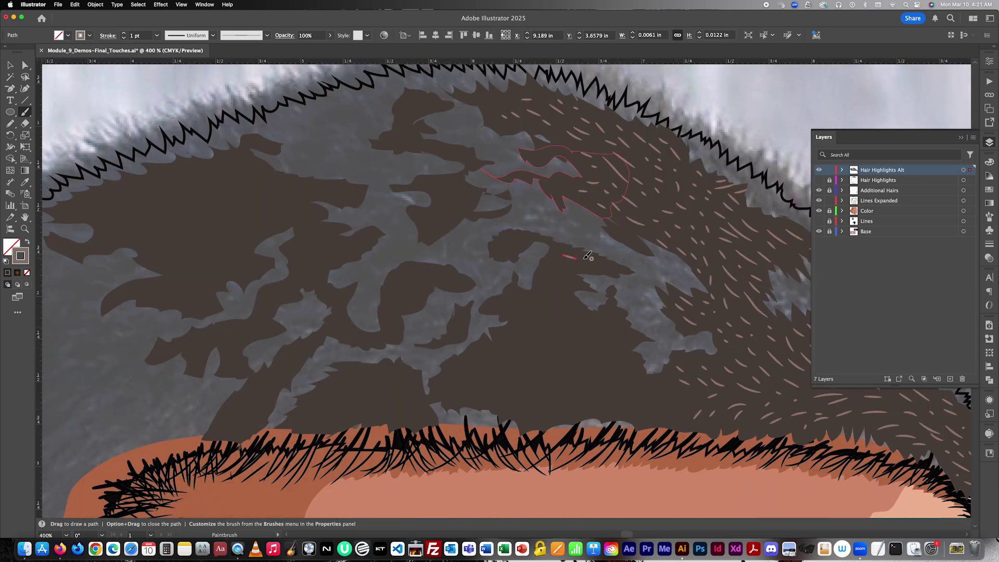
mouse_move(587, 257)
mouse_down()
mouse_move(596, 259)
mouse_move(553, 274)
mouse_up()
mouse_move(562, 273)
mouse_down()
mouse_move(573, 286)
mouse_move(553, 286)
mouse_move(554, 304)
mouse_up()
drag(563, 302, 578, 300)
mouse_move(583, 307)
mouse_down()
mouse_move(622, 317)
mouse_move(624, 346)
mouse_up()
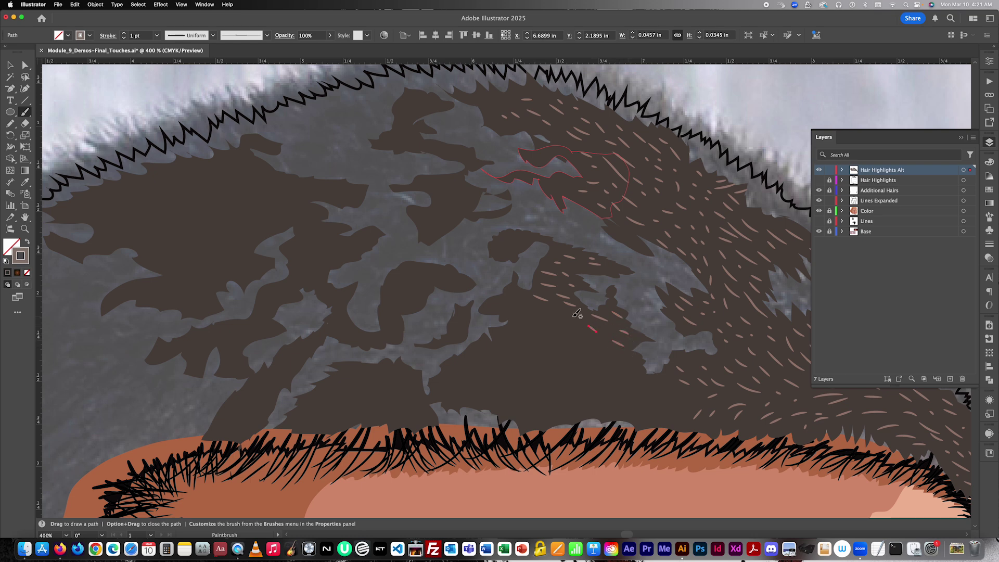
- Cover the central patch's rounded upper tip and its middle with short hairs, working down below the inner gap
mouse_move(550, 312)
mouse_down()
mouse_move(561, 315)
mouse_move(510, 309)
mouse_up()
drag(561, 327, 571, 331)
drag(509, 240, 563, 247)
drag(495, 245, 501, 246)
mouse_move(512, 340)
mouse_down()
mouse_move(509, 352)
mouse_move(592, 350)
mouse_move(633, 368)
mouse_up()
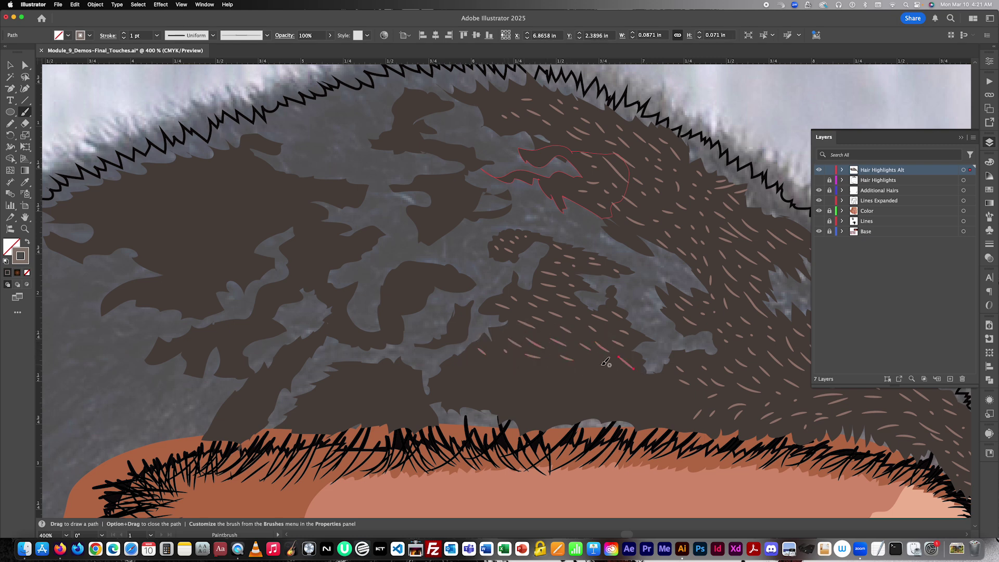
mouse_move(566, 368)
mouse_down()
mouse_move(677, 388)
mouse_move(656, 400)
mouse_up()
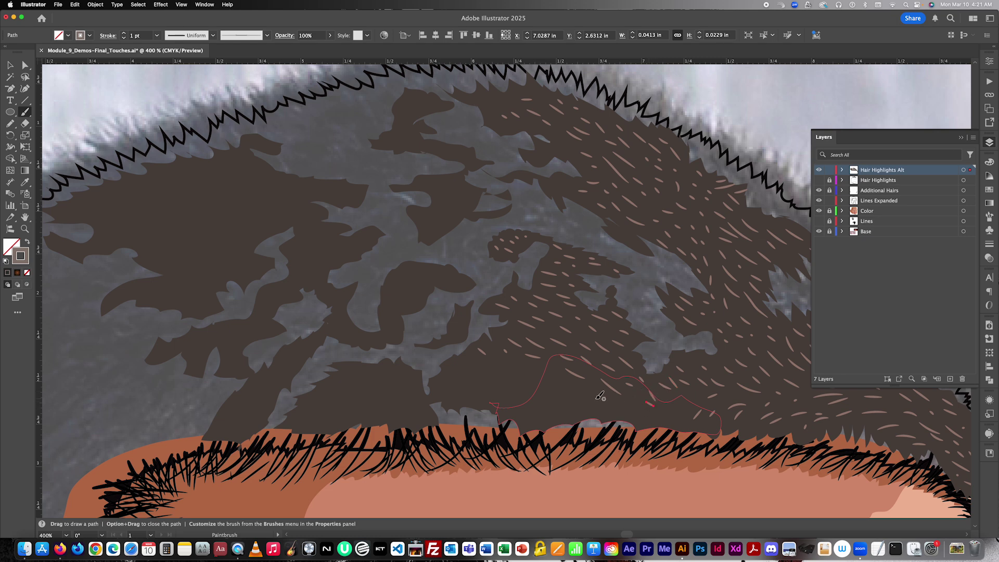
- Fill the lower part of the central patch with short hairs from its pointed inner end along the hairline
mouse_move(553, 384)
mouse_down()
mouse_move(533, 369)
mouse_move(486, 365)
mouse_move(517, 392)
mouse_move(512, 402)
mouse_up()
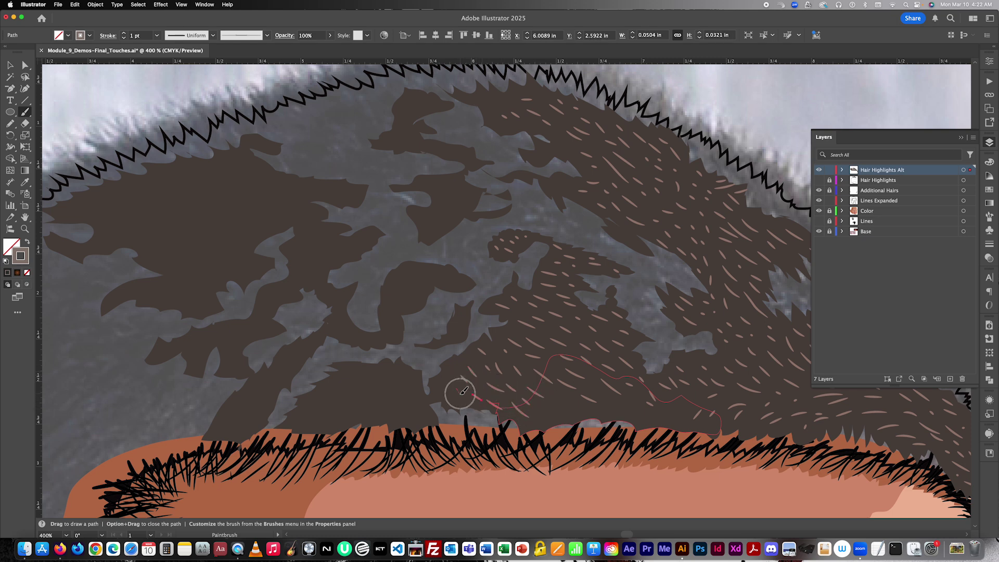
drag(452, 379, 447, 400)
drag(574, 405, 551, 387)
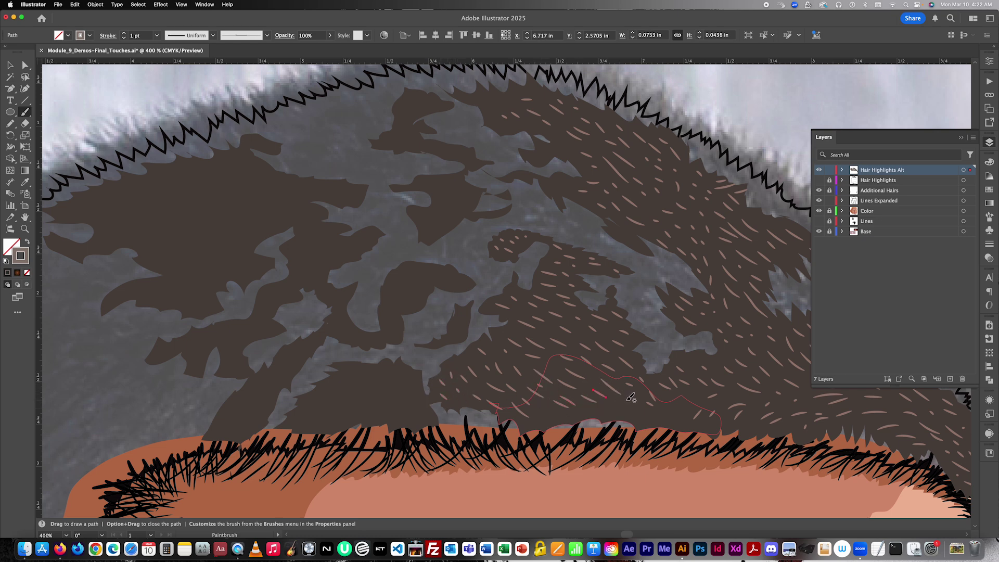
mouse_move(671, 410)
mouse_down()
mouse_move(682, 415)
mouse_move(703, 396)
mouse_up()
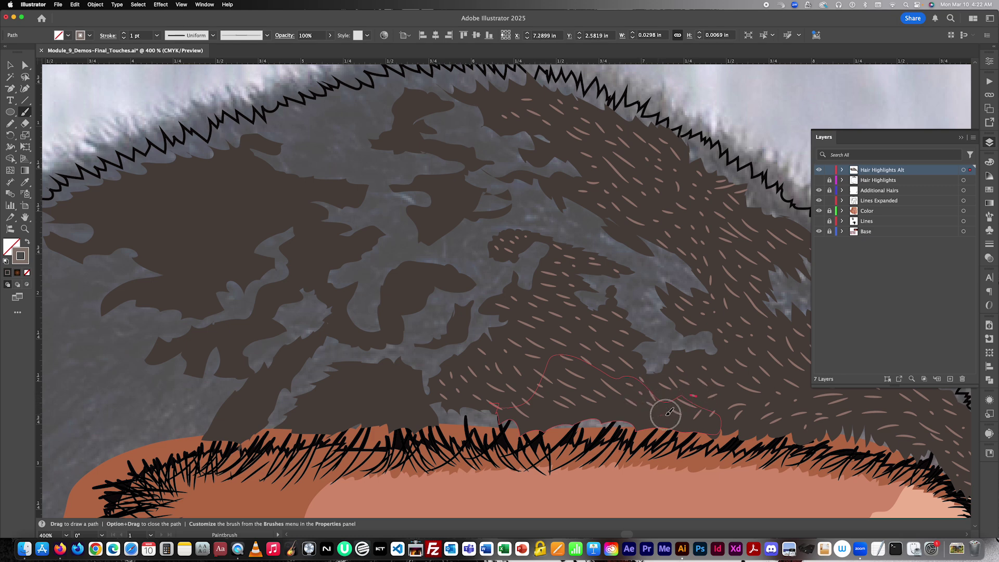
drag(631, 415, 636, 411)
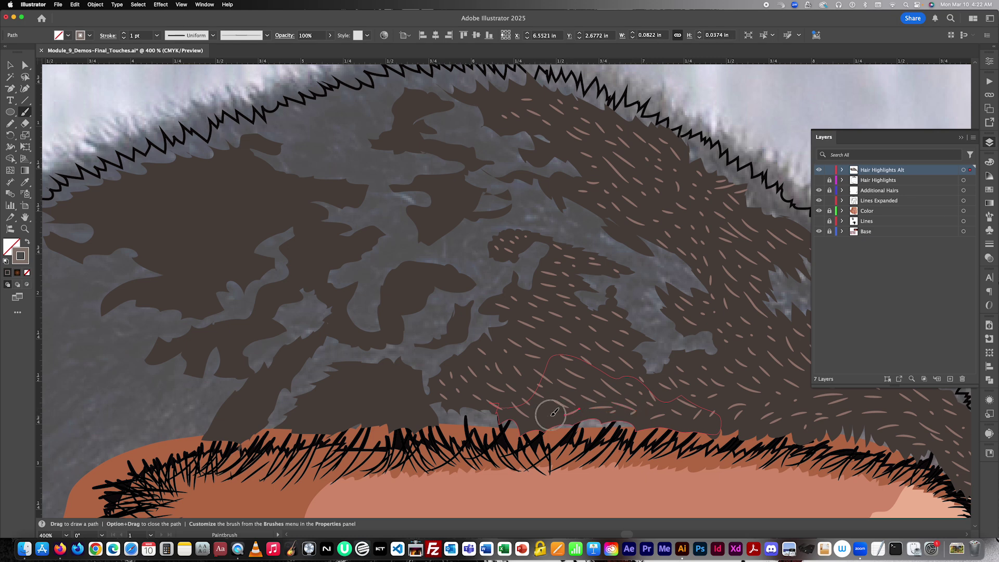
drag(532, 411, 548, 409)
drag(524, 369, 529, 373)
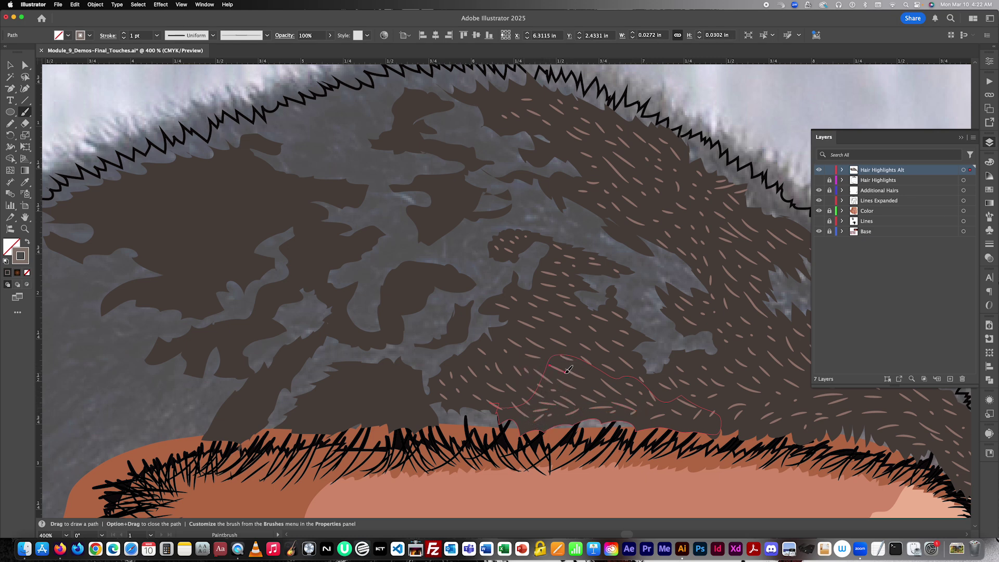
- Add short hairs in the bare spots below the inner gap, where the central and outer groups of strokes meet
scroll(575, 371, right, 3)
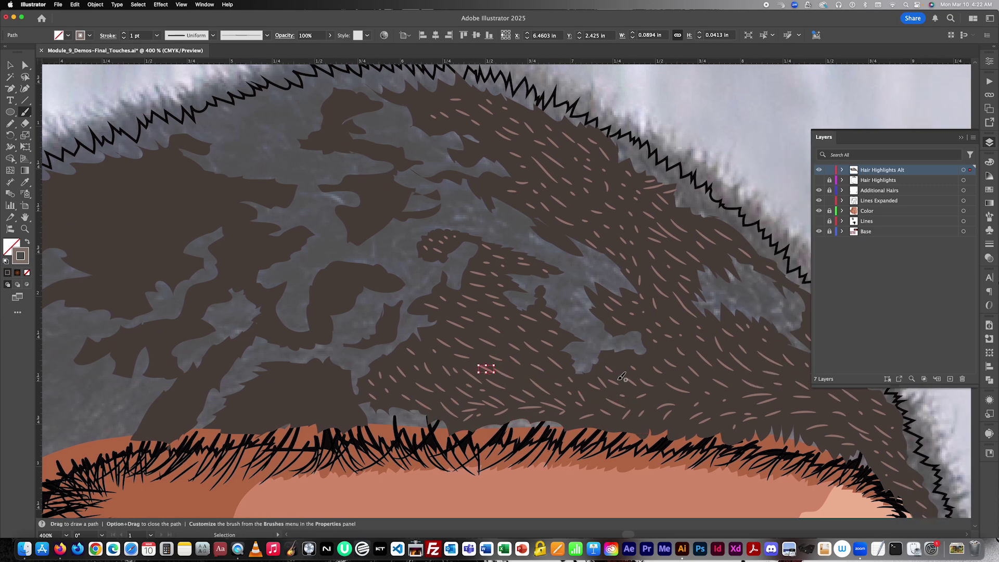
drag(632, 358, 646, 364)
drag(655, 400, 664, 396)
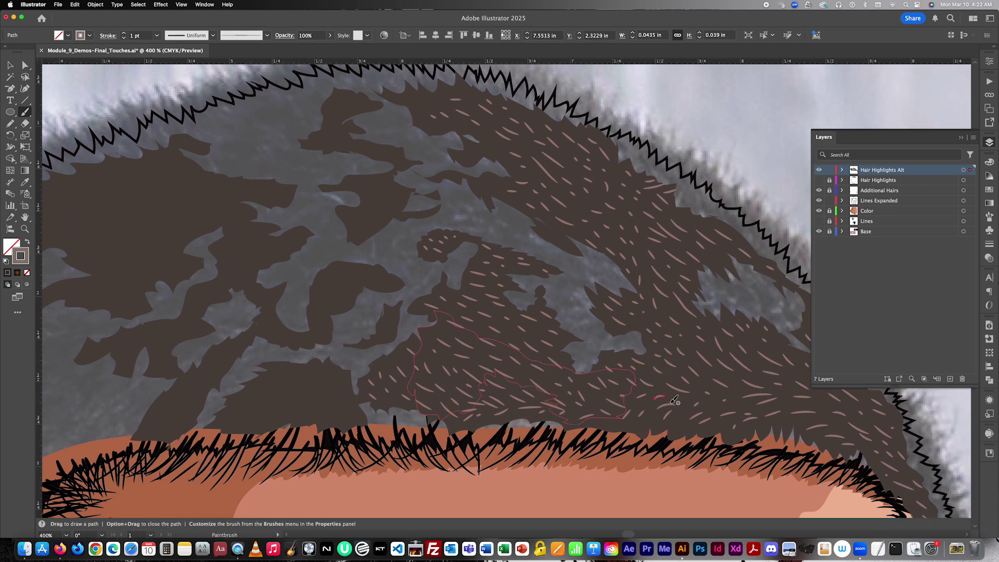
scroll(656, 421, right, 1)
- Paint short hairs over the separate rounded highlight patch directly above the hairline, beside the central patch
scroll(658, 421, left, 2)
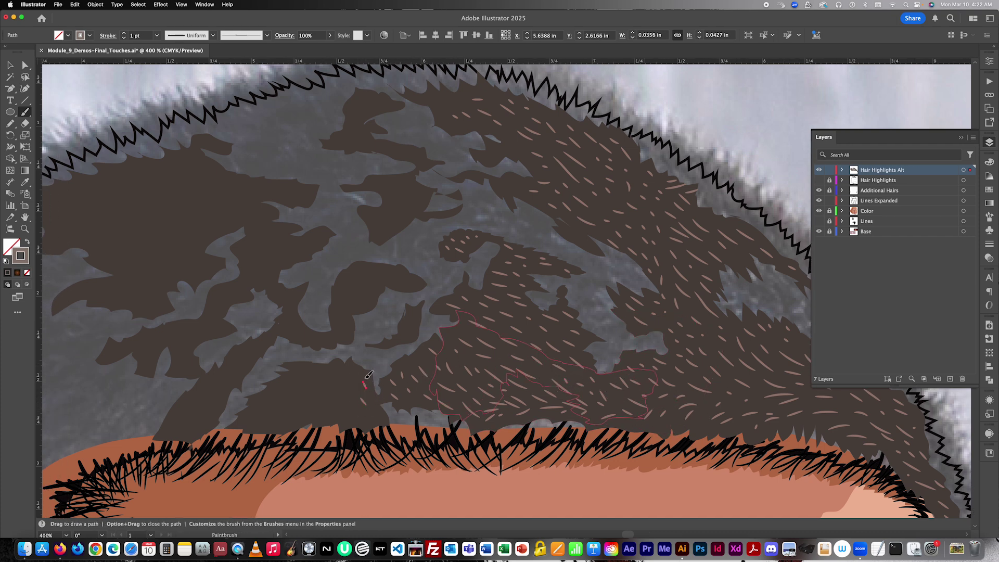
drag(368, 382, 353, 372)
drag(322, 370, 313, 379)
click(293, 379)
mouse_move(274, 411)
mouse_down()
mouse_move(283, 425)
mouse_move(310, 421)
mouse_up()
mouse_move(294, 381)
mouse_down()
mouse_move(342, 414)
mouse_move(323, 389)
mouse_move(310, 403)
mouse_move(298, 397)
mouse_move(304, 408)
mouse_move(295, 403)
mouse_move(291, 422)
mouse_move(282, 401)
mouse_move(281, 411)
mouse_move(238, 423)
mouse_move(280, 387)
mouse_move(268, 425)
mouse_up()
- Swap the fill and stroke of the hair outline path on Lines Expanded for a black fill, and hide the Base layer
key(cmd+minus)
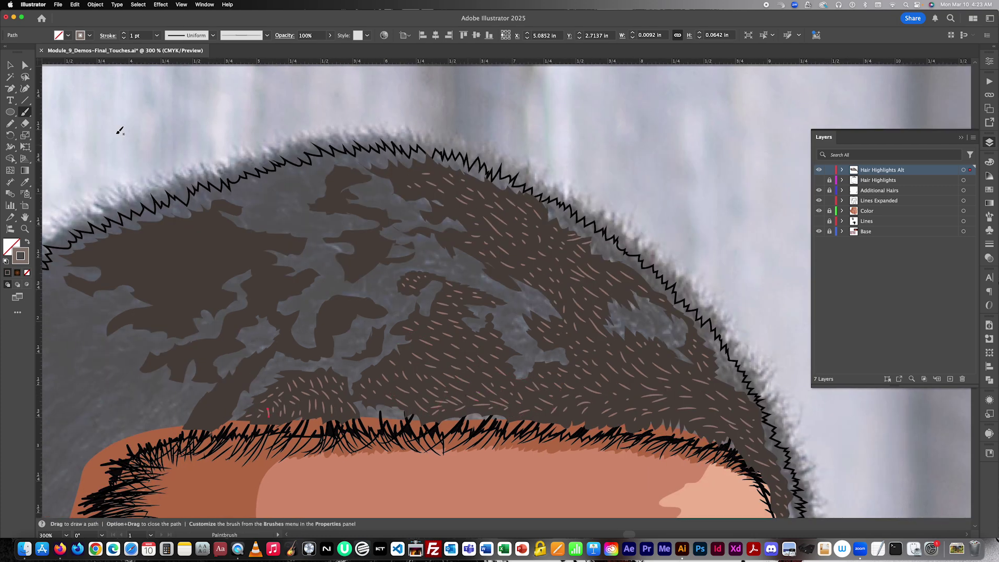
click(9, 65)
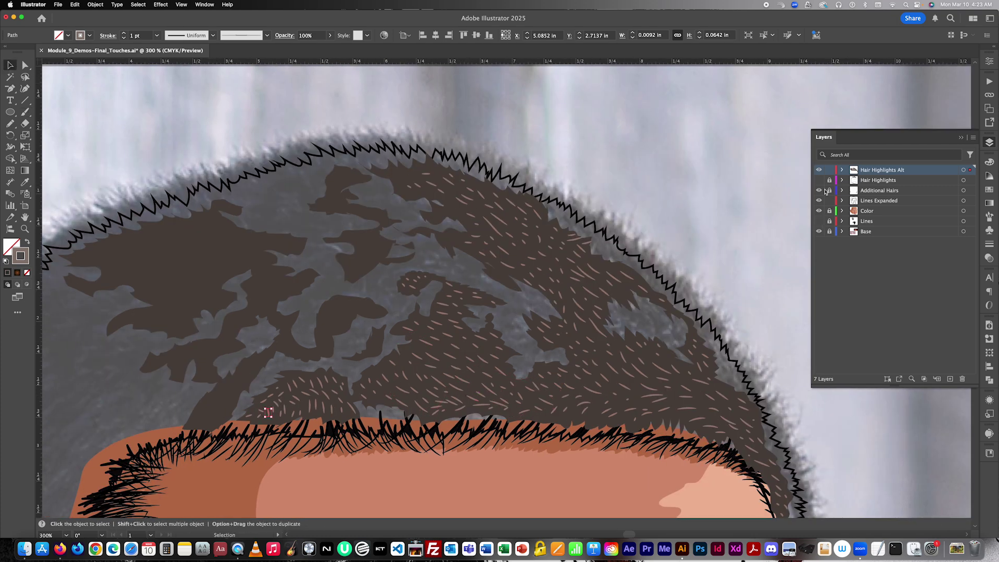
click(856, 203)
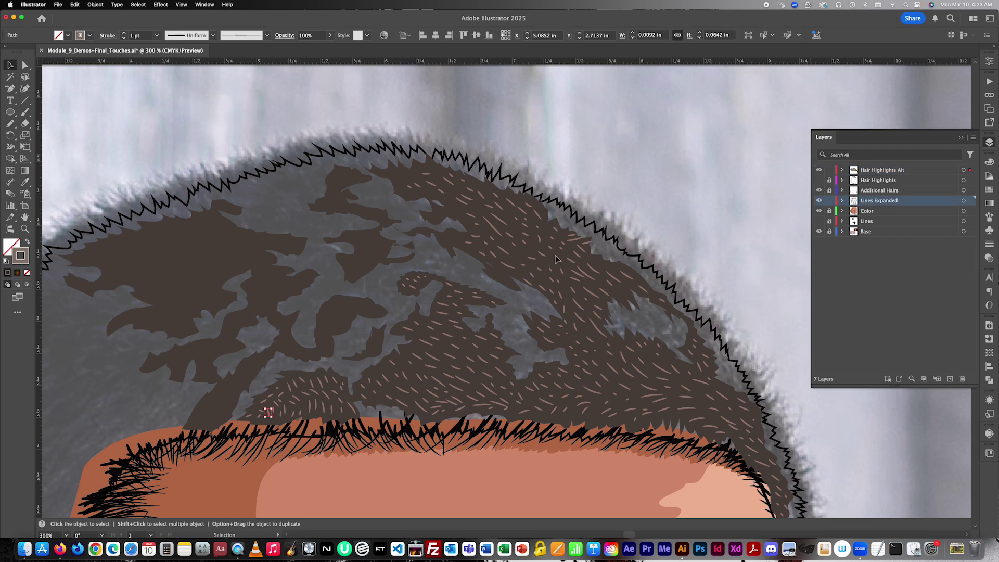
click(581, 220)
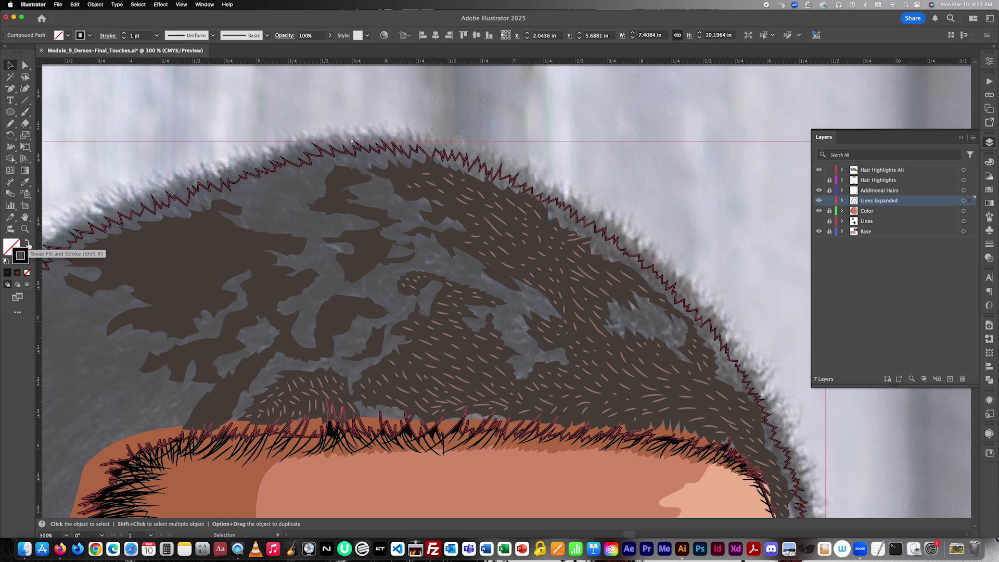
click(28, 244)
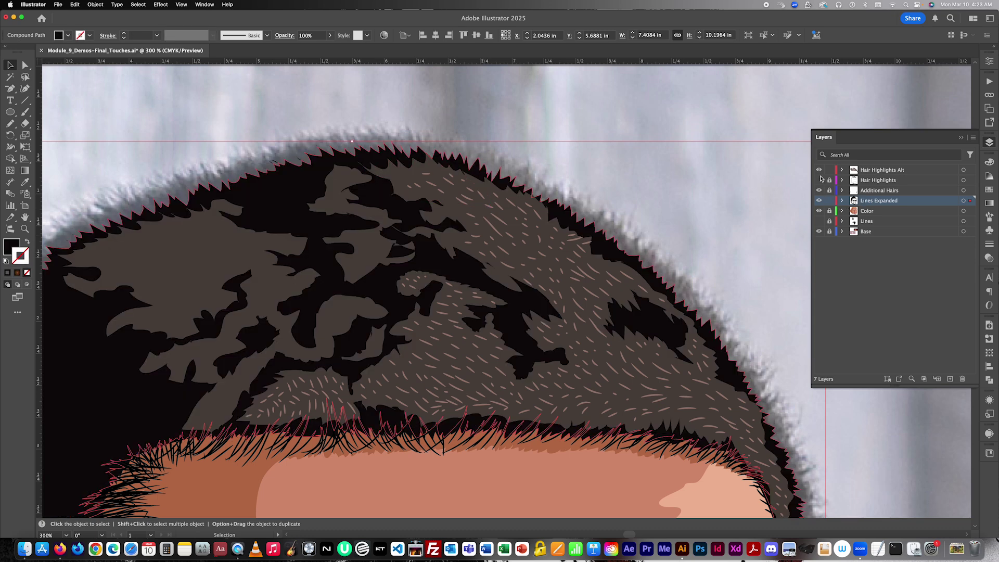
click(819, 232)
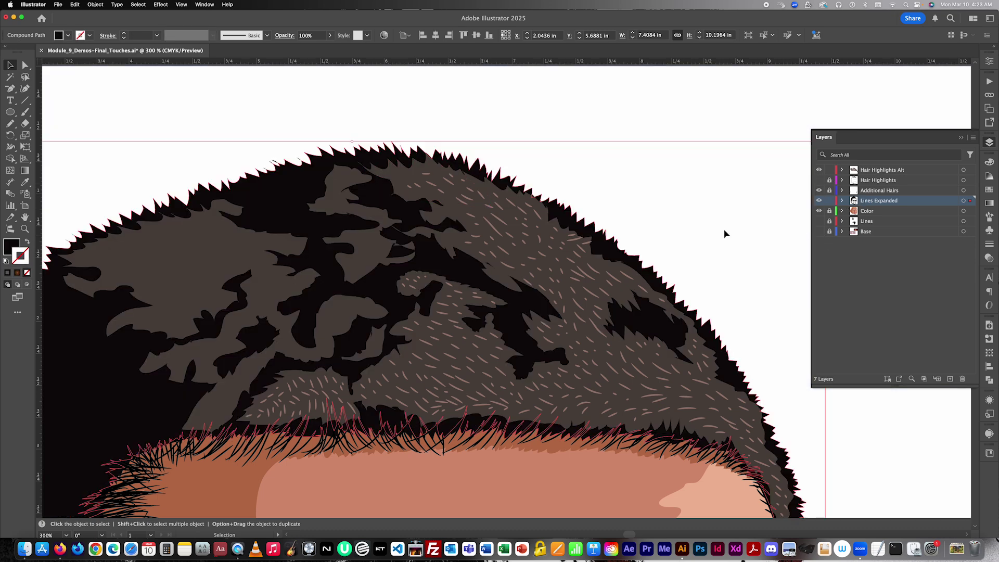
- Examine the whole portrait and then the hair up close to judge the light-brown strokes against the black hair
key(super+minus)
key(super+minus)
scroll(724, 225, down, 1)
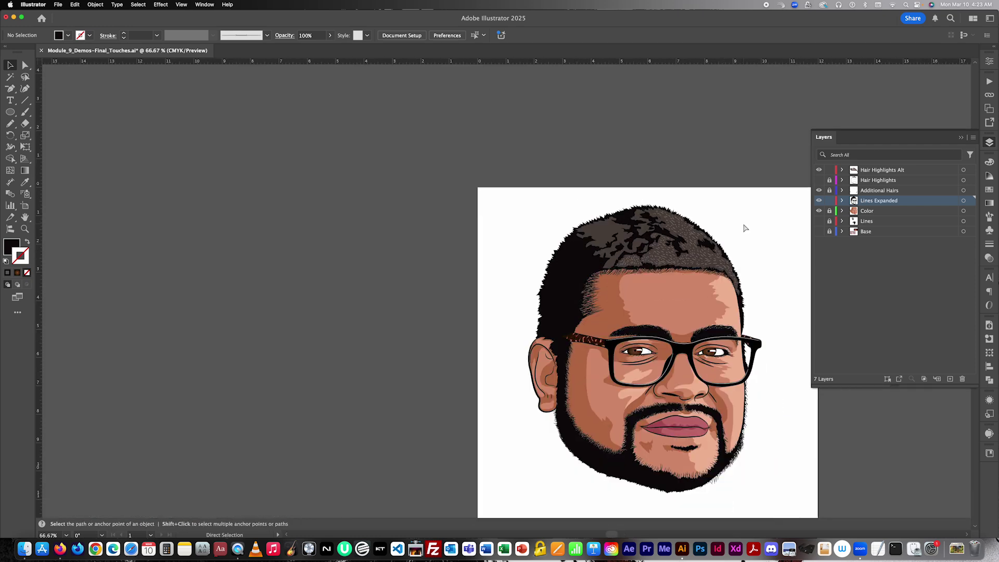
scroll(744, 228, right, 4)
scroll(744, 227, down, 1)
scroll(744, 228, left, 1)
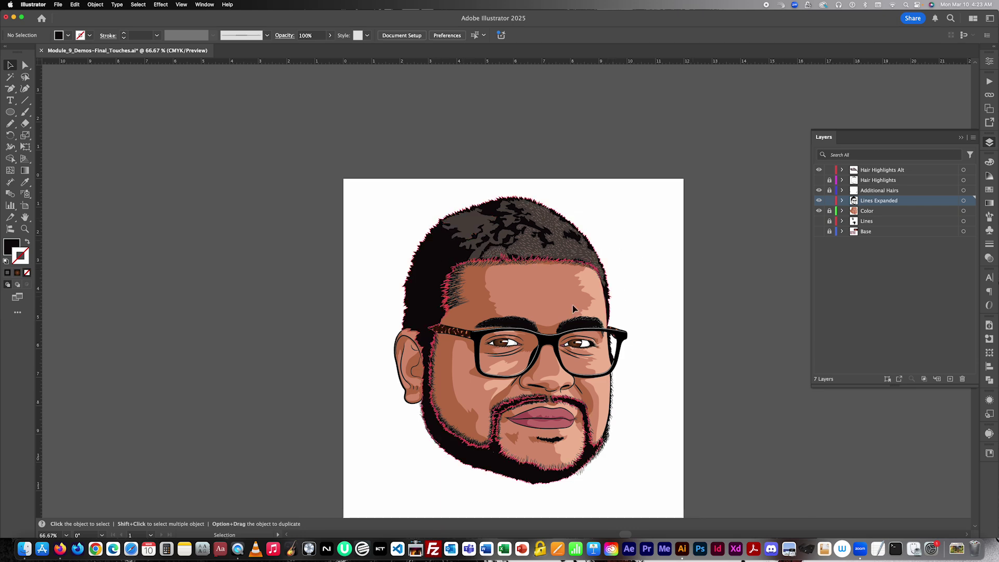
scroll(564, 341, up, 3)
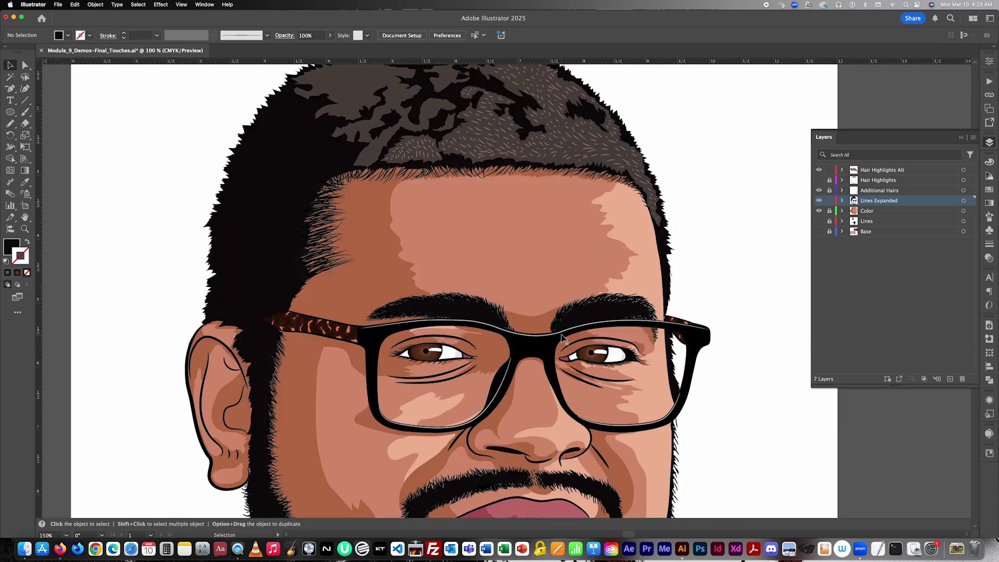
scroll(616, 252, up, 3)
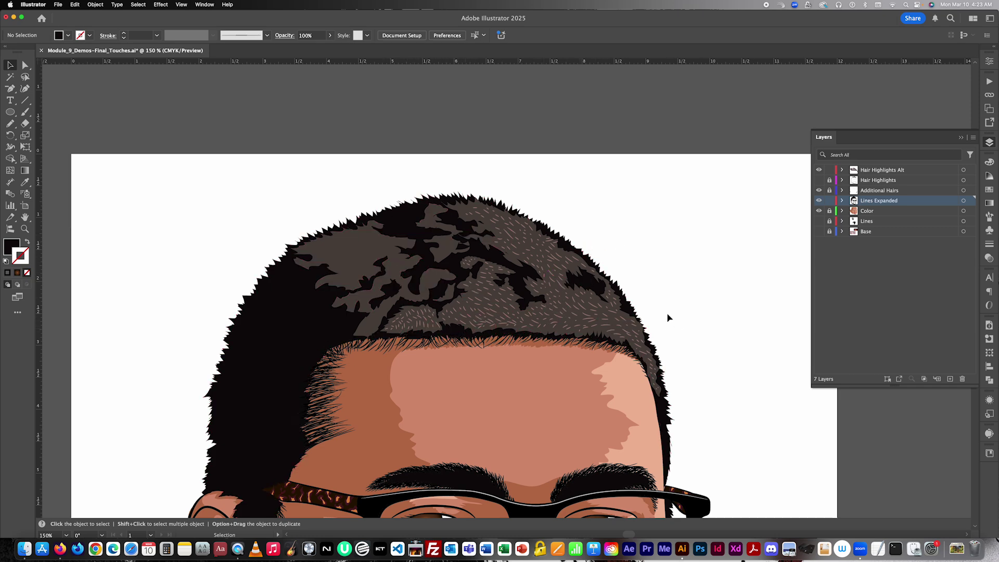
scroll(705, 309, down, 5)
scroll(705, 309, right, 2)
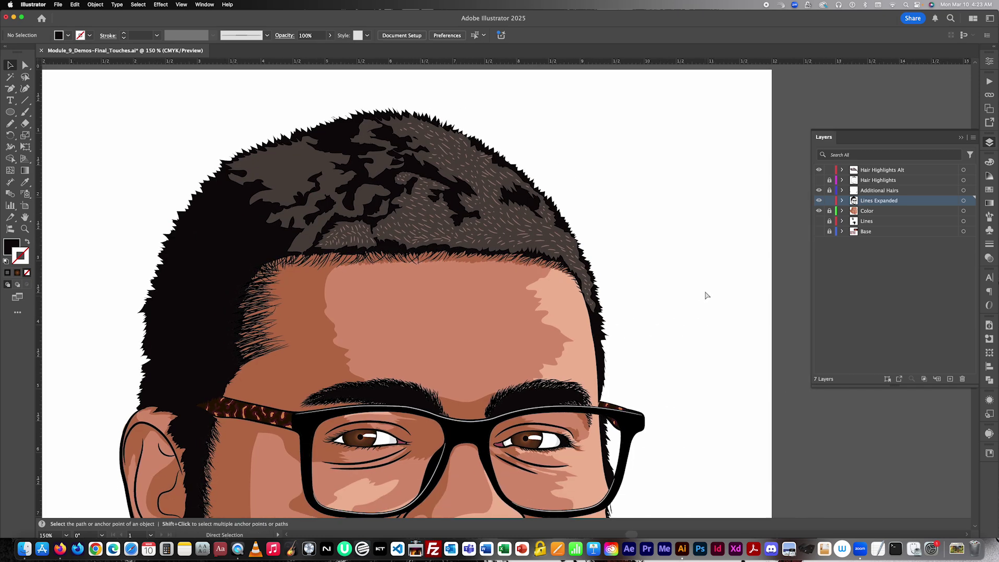
scroll(707, 295, down, 3)
scroll(706, 295, up, 5)
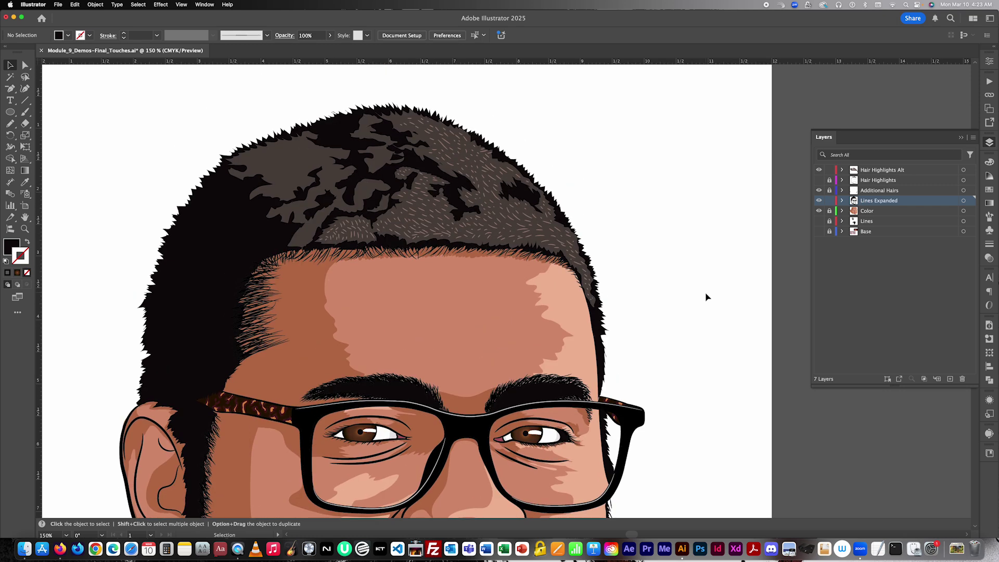
scroll(388, 211, up, 2)
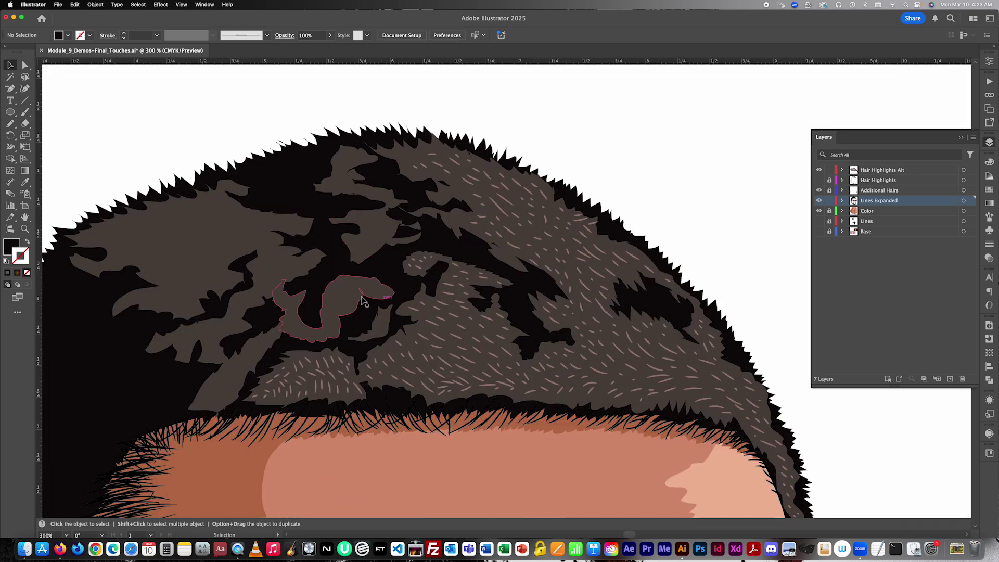
- With the Paintbrush on Hair Highlights Alt, add short light-brown hairs to the central highlight and the narrow patches directly above the rounded one
click(25, 112)
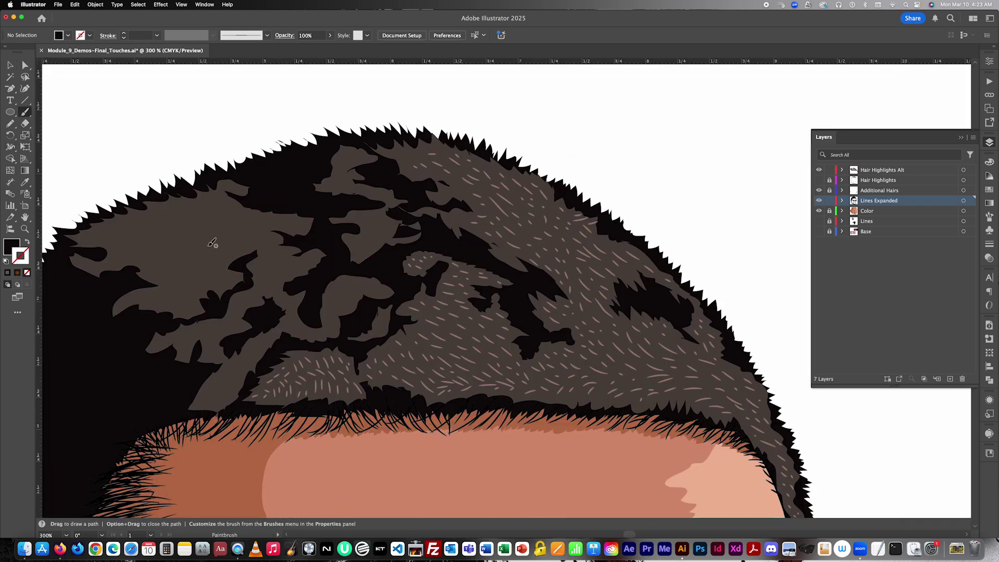
drag(450, 333, 463, 340)
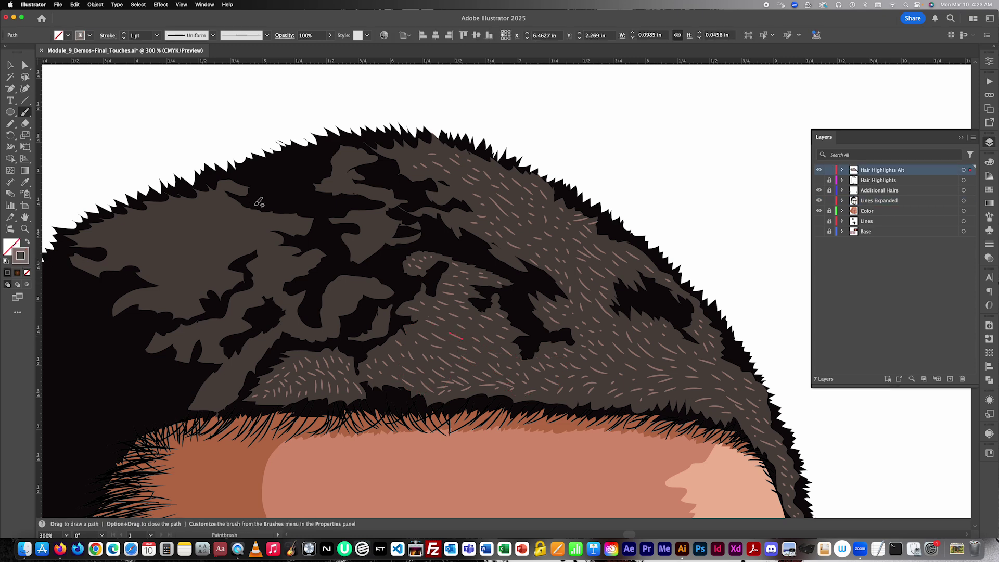
mouse_move(362, 255)
mouse_down()
mouse_move(375, 235)
mouse_move(359, 242)
mouse_move(380, 231)
mouse_move(371, 213)
mouse_up()
drag(363, 189, 352, 192)
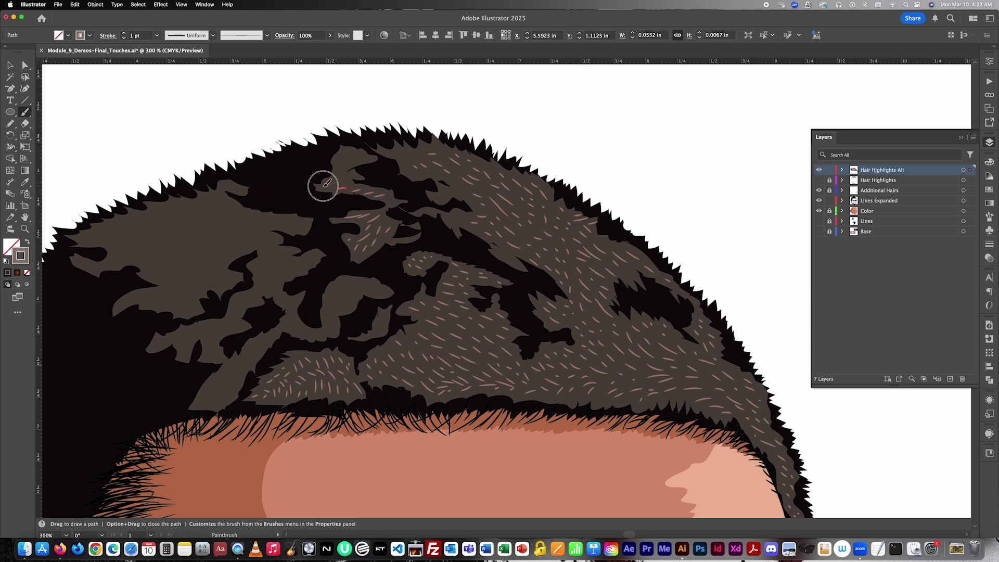
- Paint short hairs over the small highlight patch at the crown and in the bare spots around the neighbouring black gaps
drag(347, 153, 343, 180)
drag(397, 201, 391, 203)
drag(465, 225, 473, 229)
drag(443, 216, 446, 219)
mouse_move(438, 176)
mouse_down()
mouse_move(406, 169)
mouse_move(413, 152)
mouse_move(436, 148)
mouse_up()
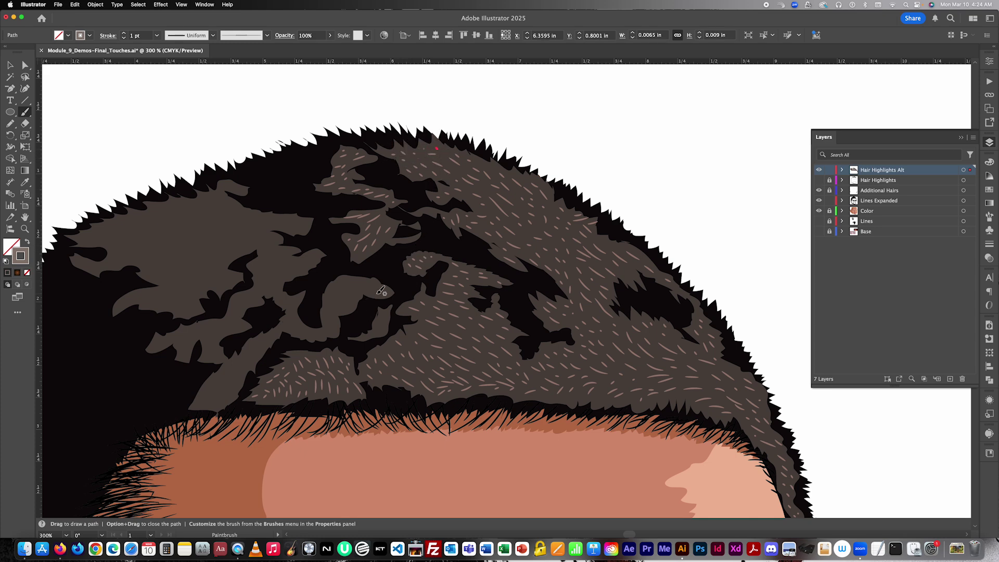
- Paint short hairs over the curved, horseshoe-shaped highlight patch above the hairline, and deselect the strokes
mouse_move(389, 291)
mouse_down()
mouse_move(370, 282)
mouse_move(352, 293)
mouse_move(353, 282)
mouse_move(338, 284)
mouse_move(326, 310)
mouse_move(352, 295)
mouse_move(346, 308)
mouse_move(351, 294)
mouse_move(337, 298)
mouse_move(340, 281)
mouse_move(359, 281)
mouse_move(356, 296)
mouse_move(321, 337)
mouse_move(288, 326)
mouse_move(302, 296)
mouse_move(279, 277)
mouse_up()
scroll(412, 289, down, 2)
click(10, 65)
click(475, 151)
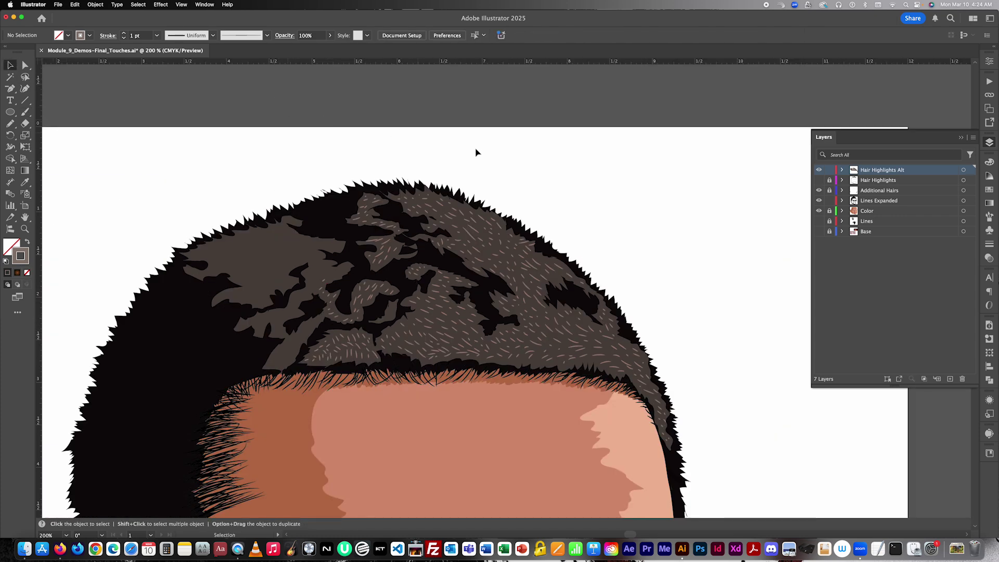
- Examine the whole portrait from the hair down to the beard to judge the painted hairs and overall finish
scroll(479, 156, down, 1)
scroll(479, 156, down, 2)
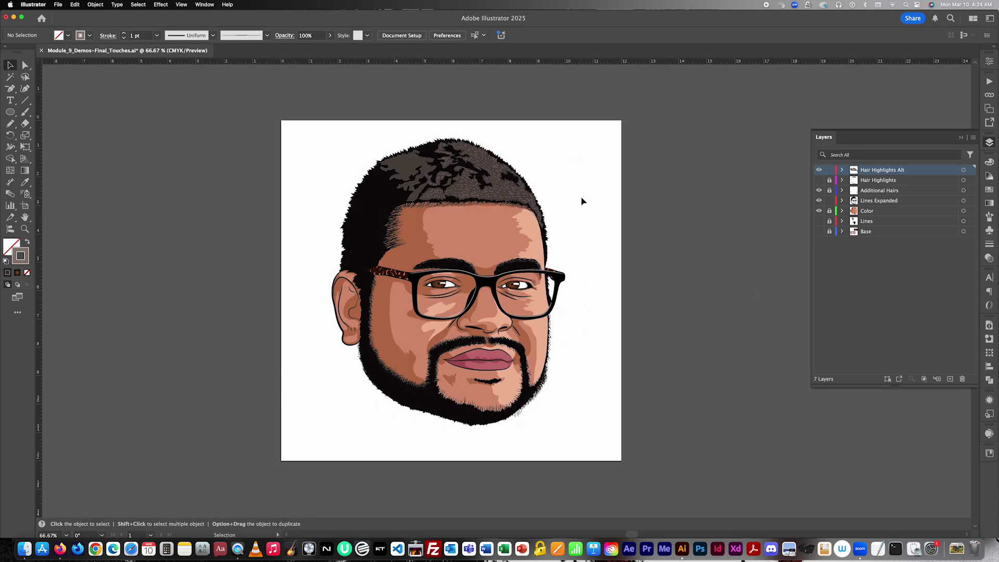
scroll(556, 250, up, 1)
scroll(574, 240, up, 1)
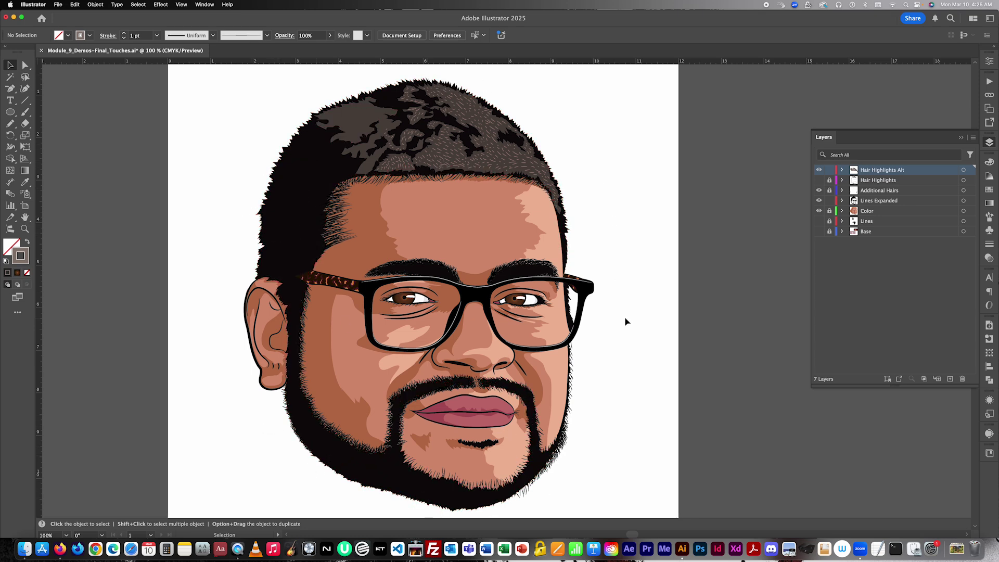
scroll(642, 306, down, 2)
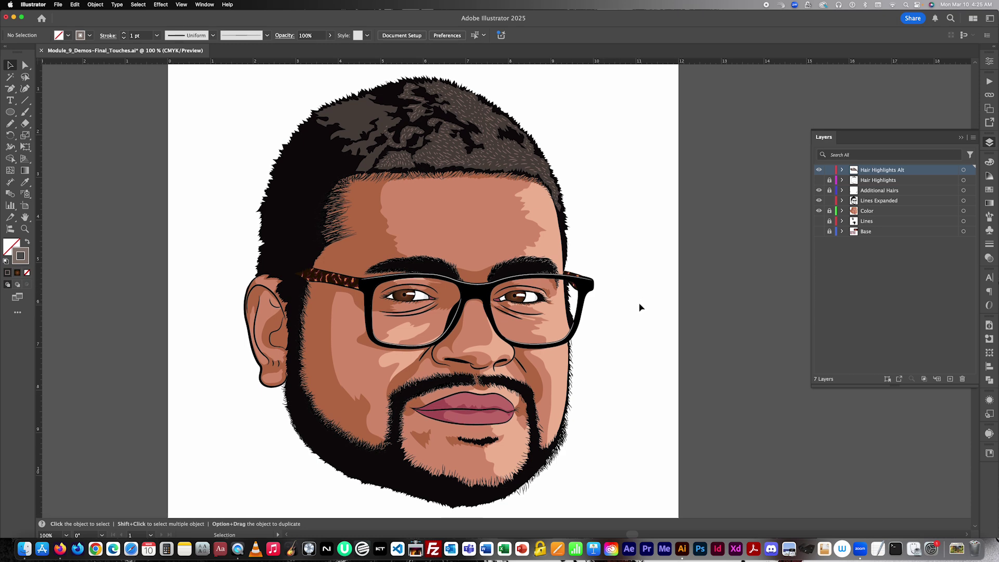
scroll(641, 307, down, 1)
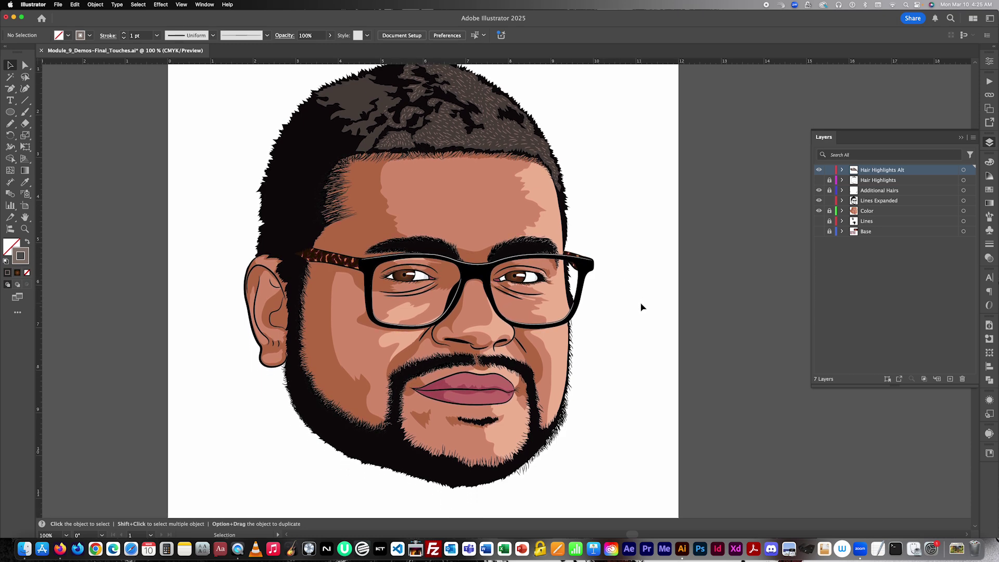
scroll(641, 307, up, 1)
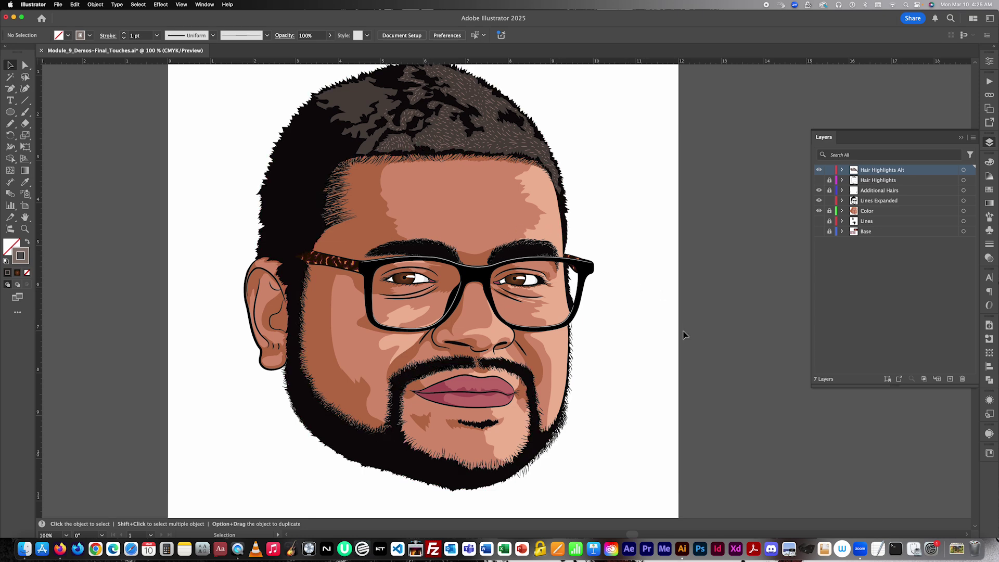
scroll(683, 332, down, 4)
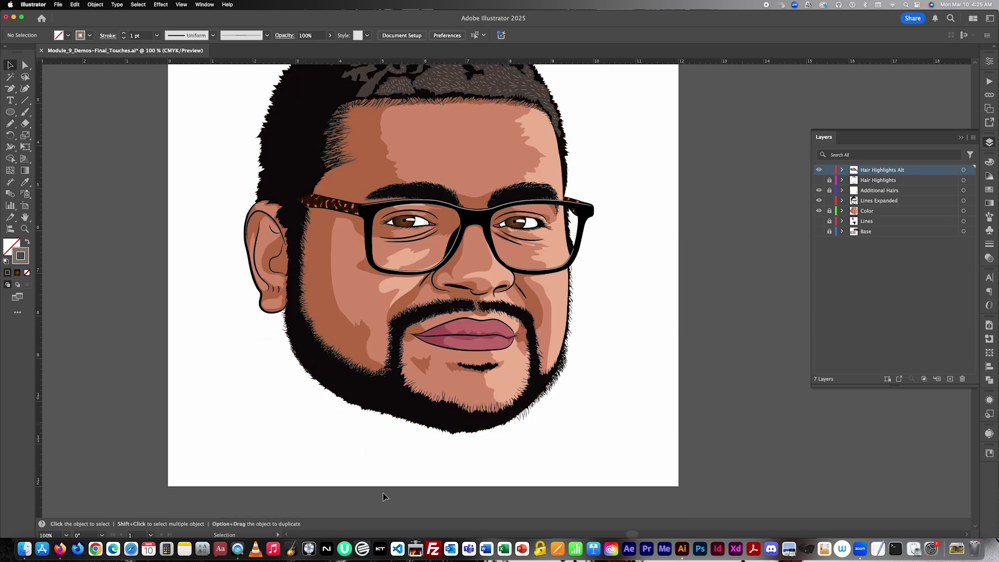
scroll(691, 364, up, 5)
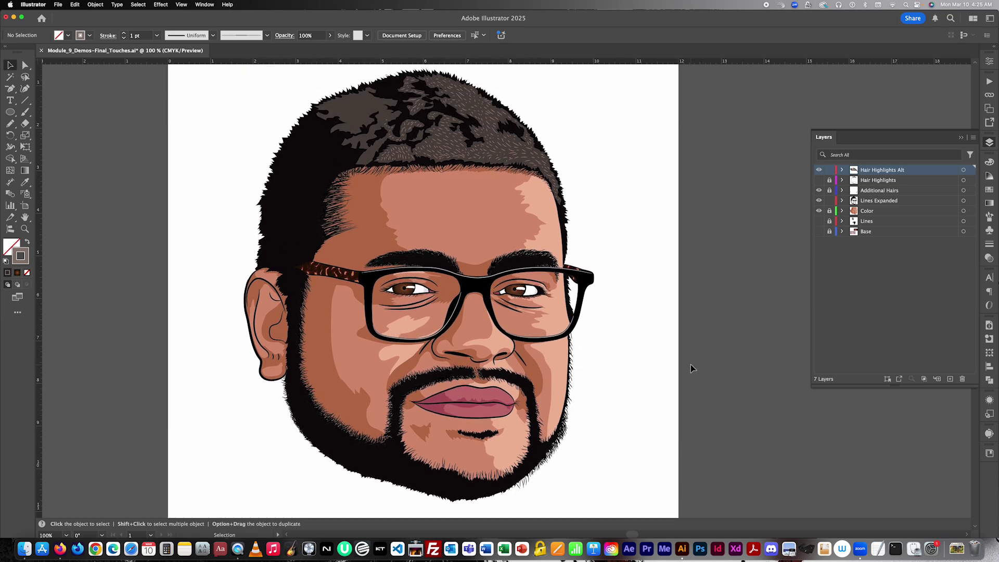